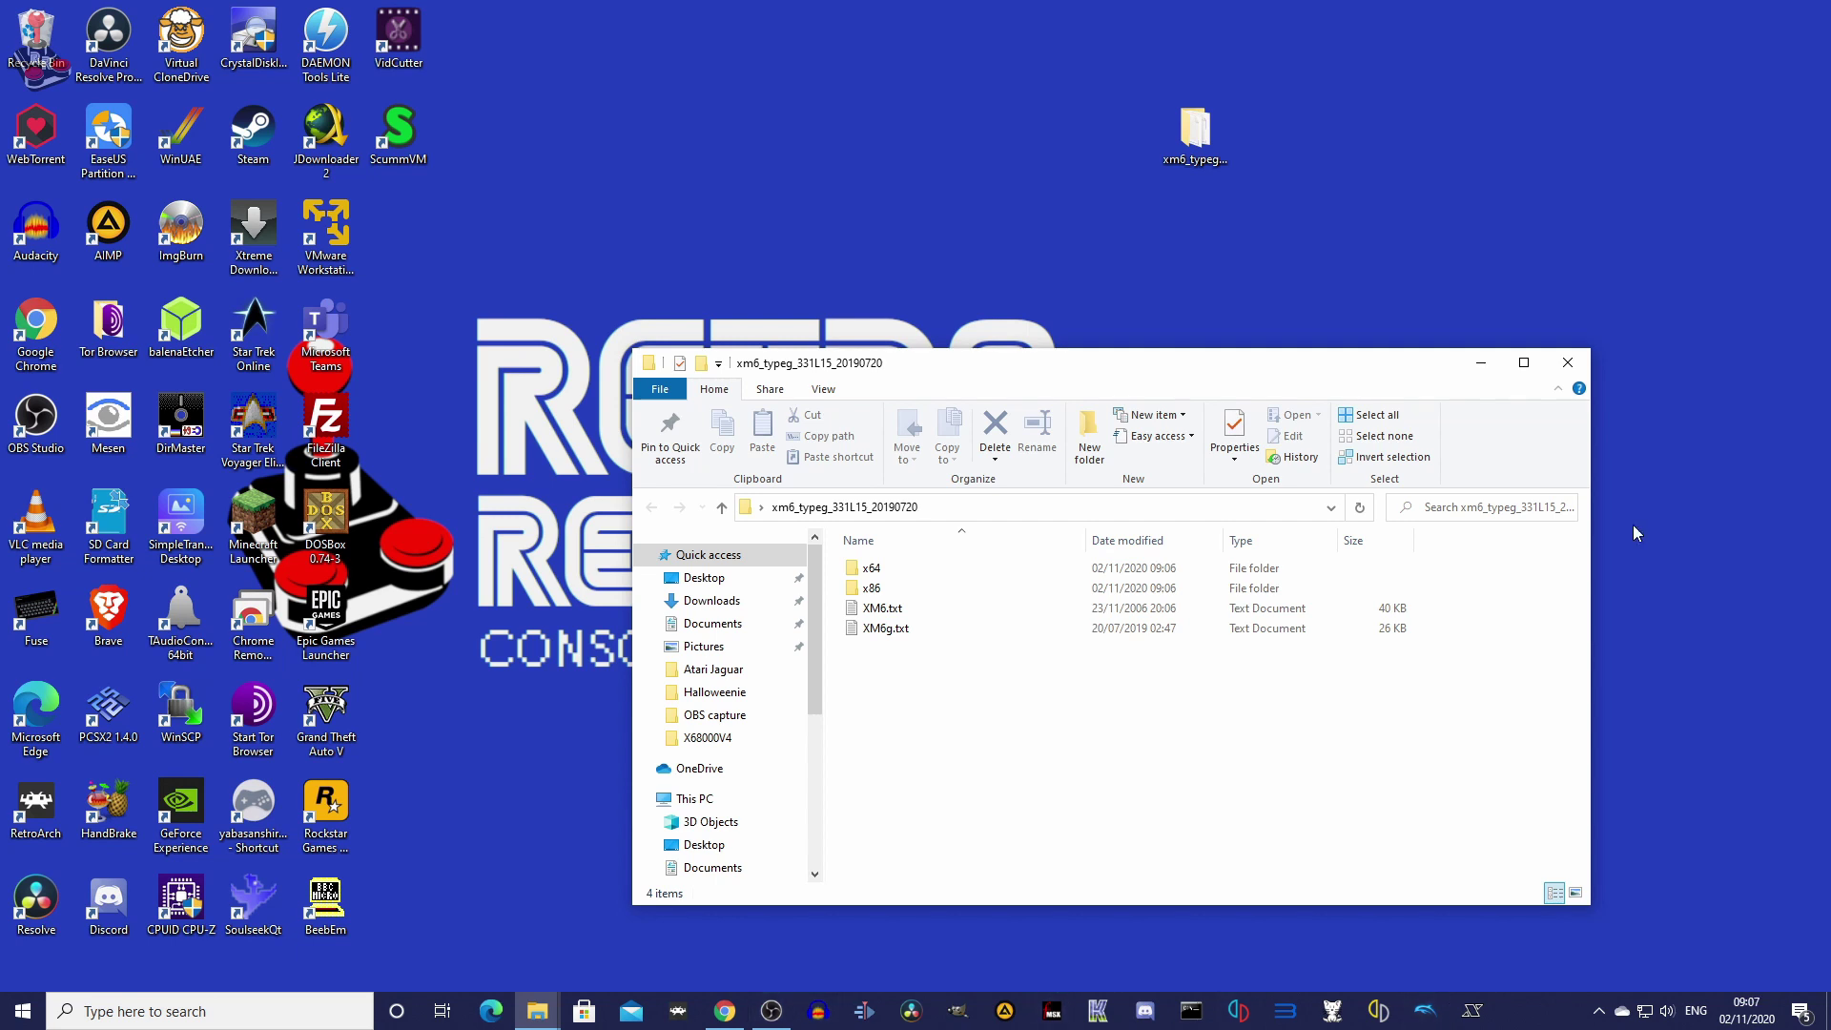
# Open the new x64 emulator folder and place it beside the already configured x64 folder on the D: drive
pyautogui.doubleClick(878, 576)
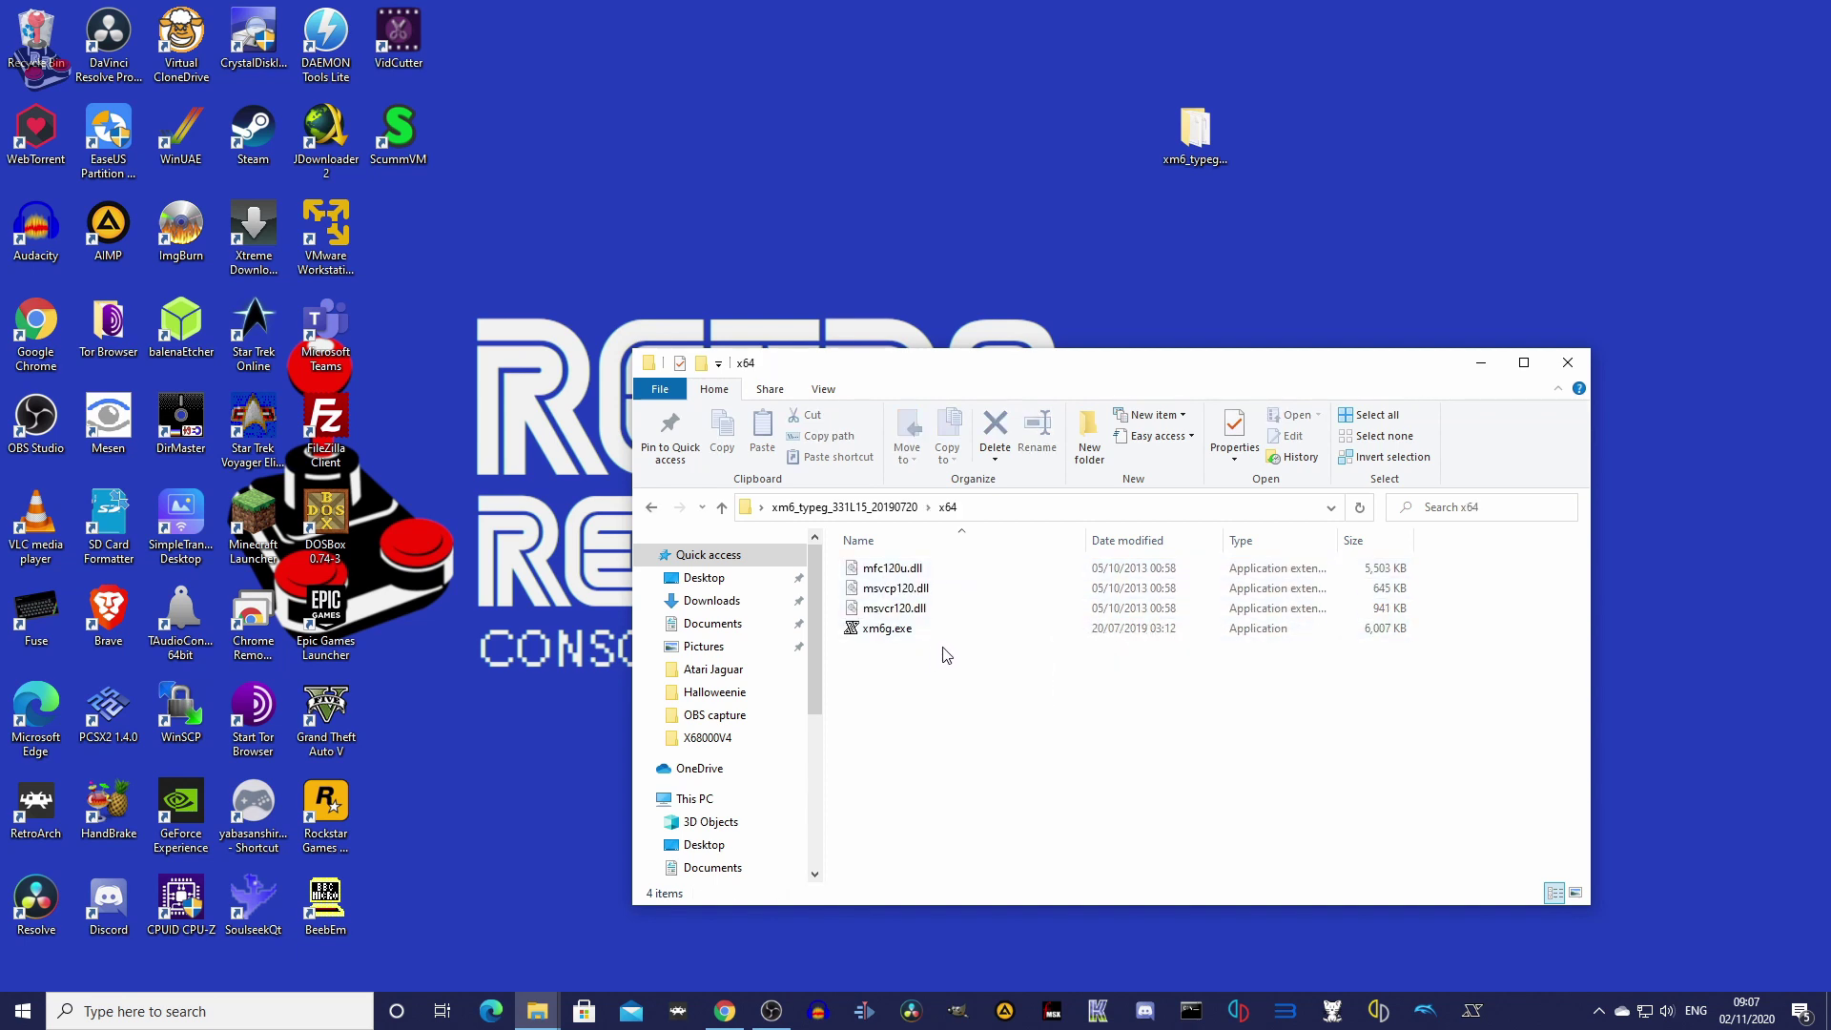
pyautogui.moveTo(551, 1017)
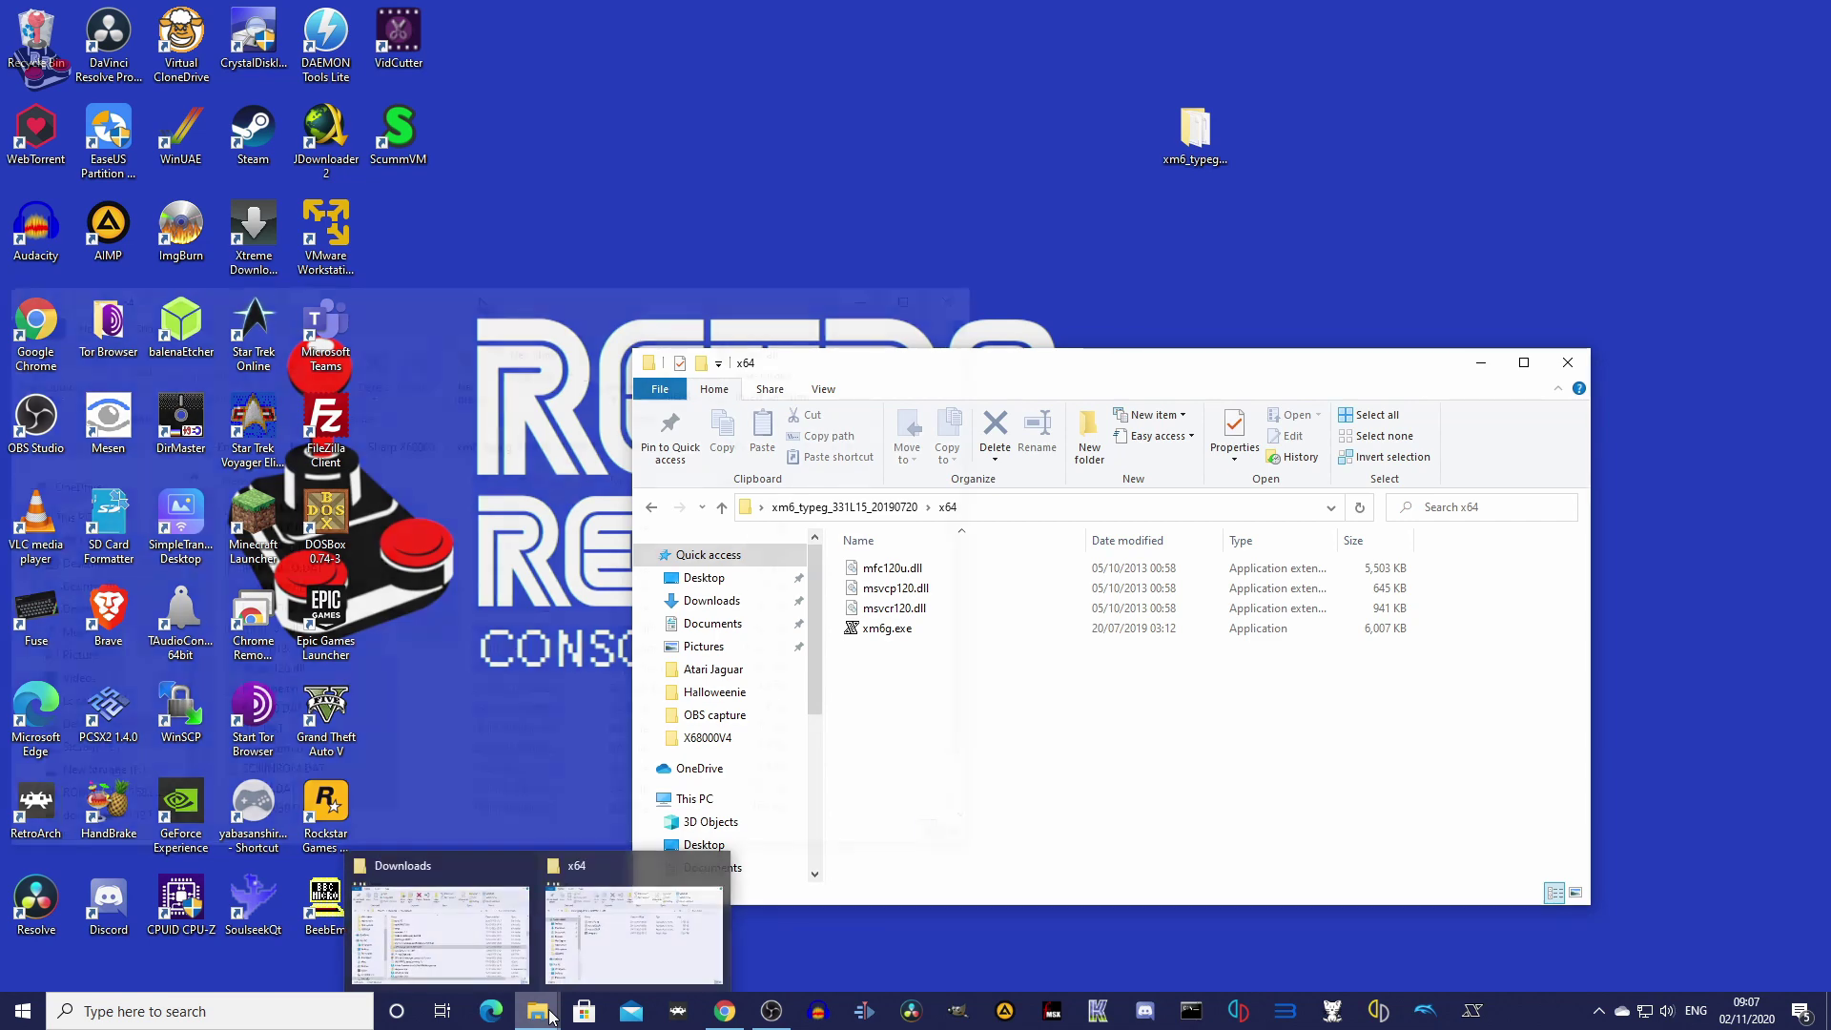
pyautogui.click(439, 932)
pyautogui.click(1327, 352)
pyautogui.moveTo(1327, 352); pyautogui.dragTo(1581, 333)
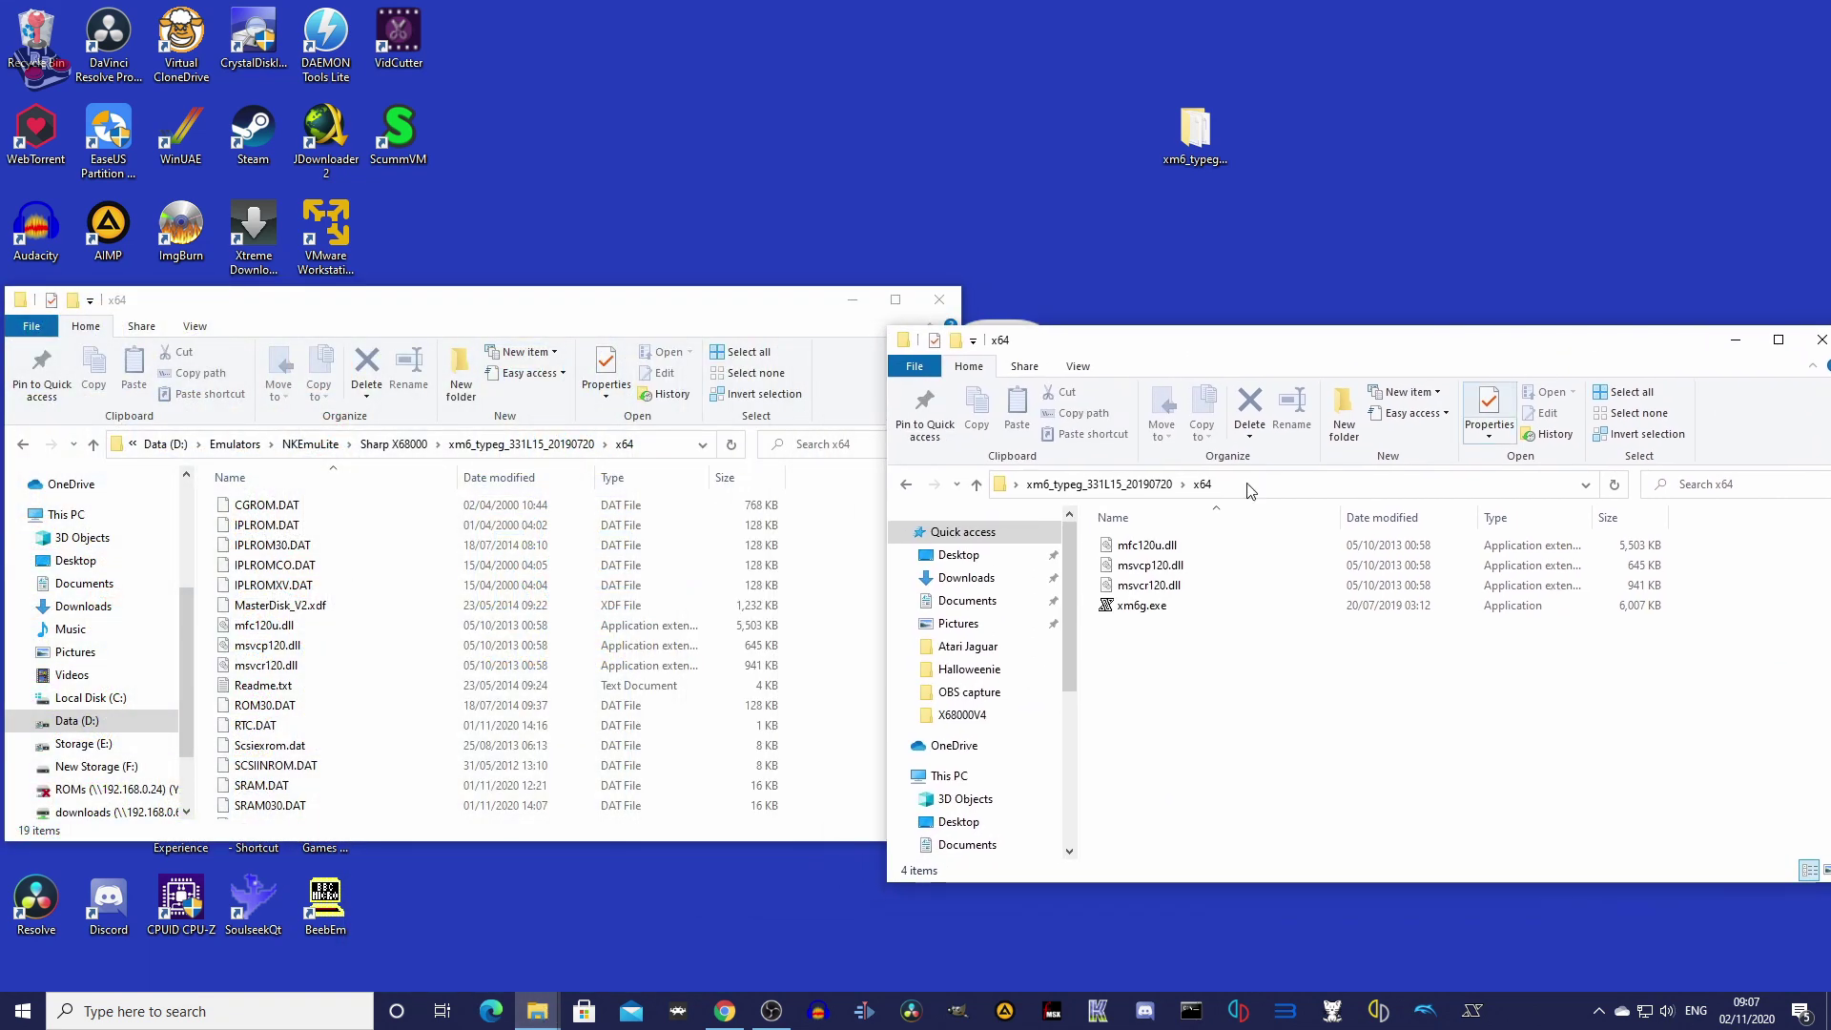
# Copy CGROM.DAT and the four IPLROM .DAT files from the configured x64 folder into the new x64 folder
pyautogui.click(273, 509)
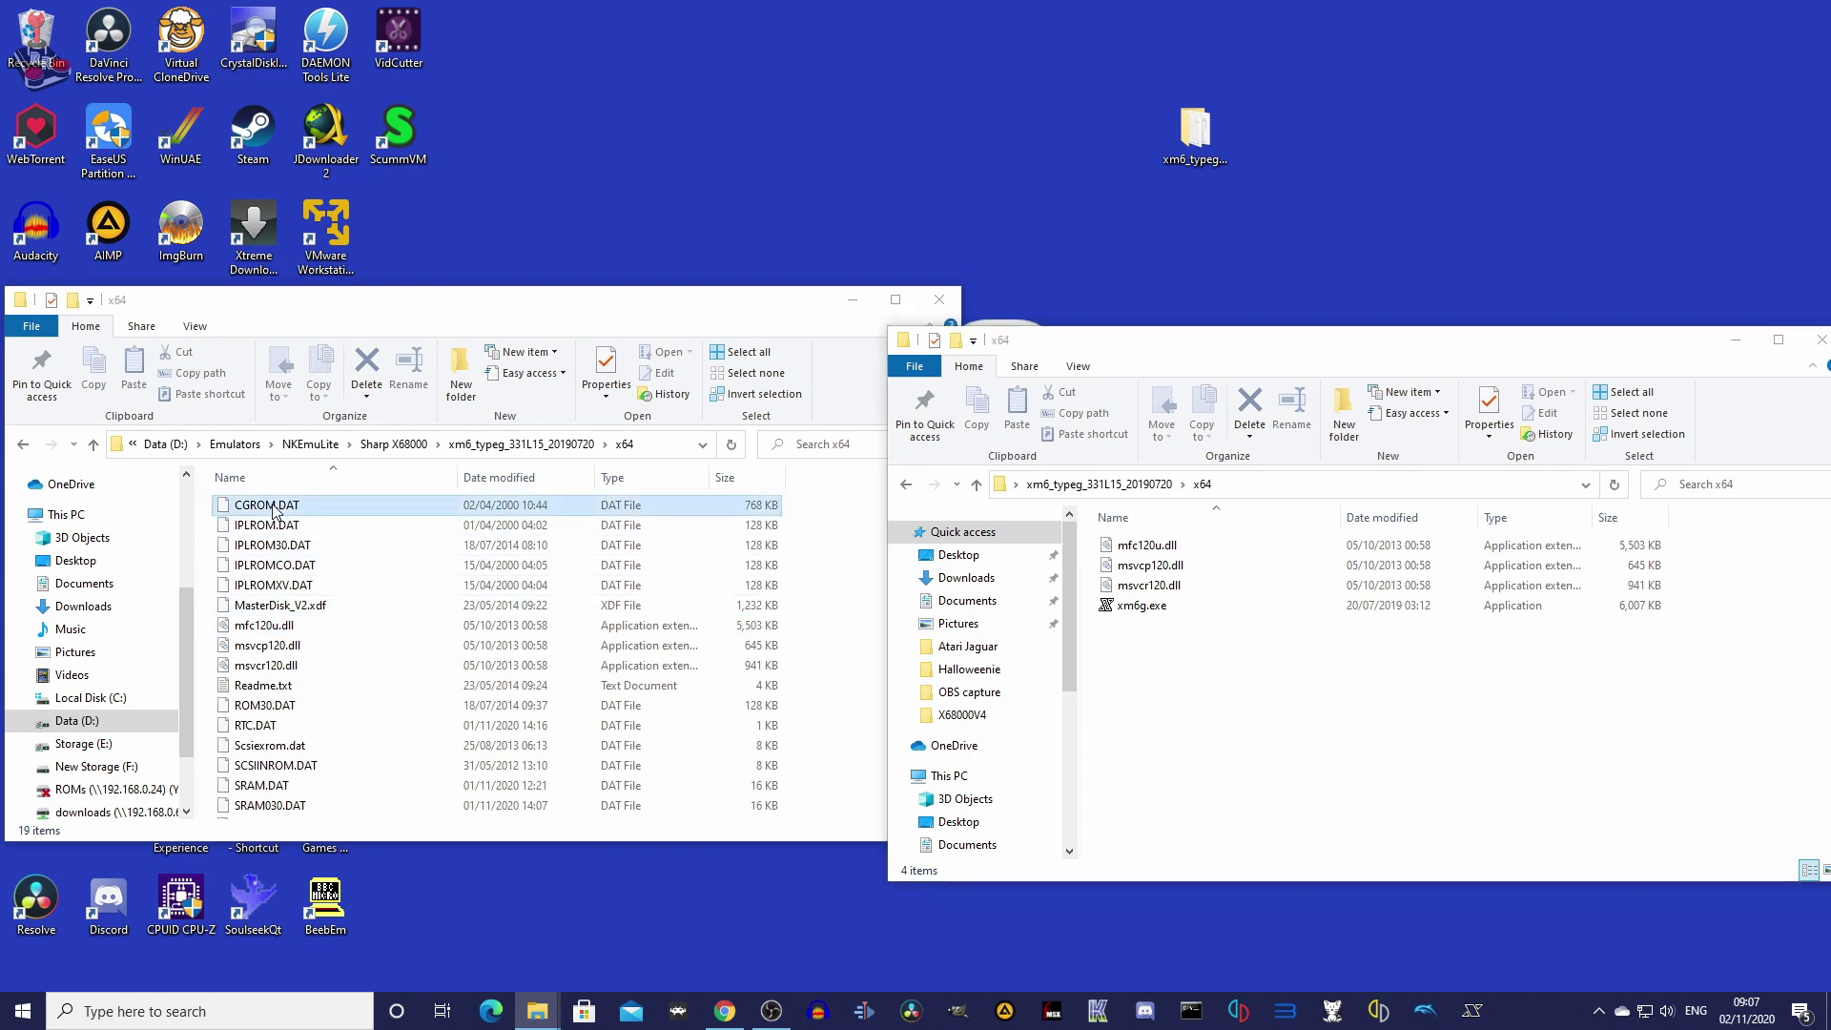
pyautogui.keyDown('shift'); pyautogui.click(272, 586); pyautogui.keyUp('shift')
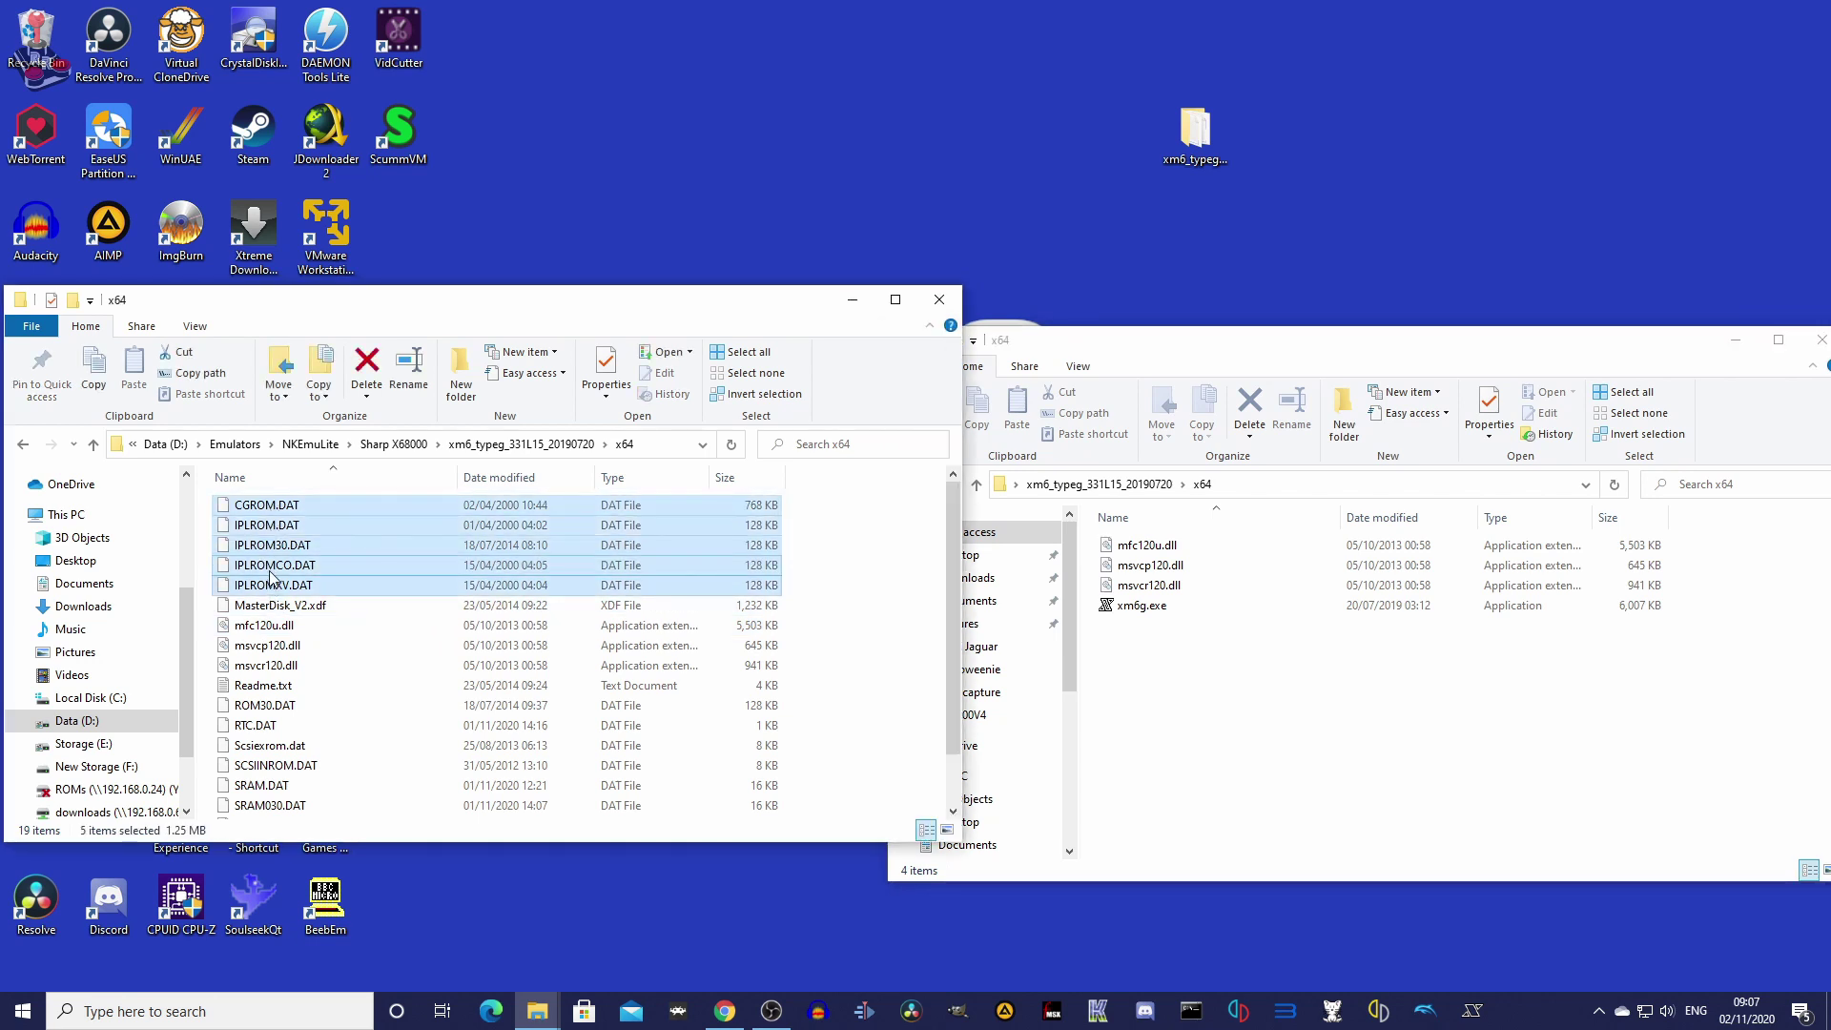
pyautogui.moveTo(270, 572); pyautogui.dragTo(1236, 791)
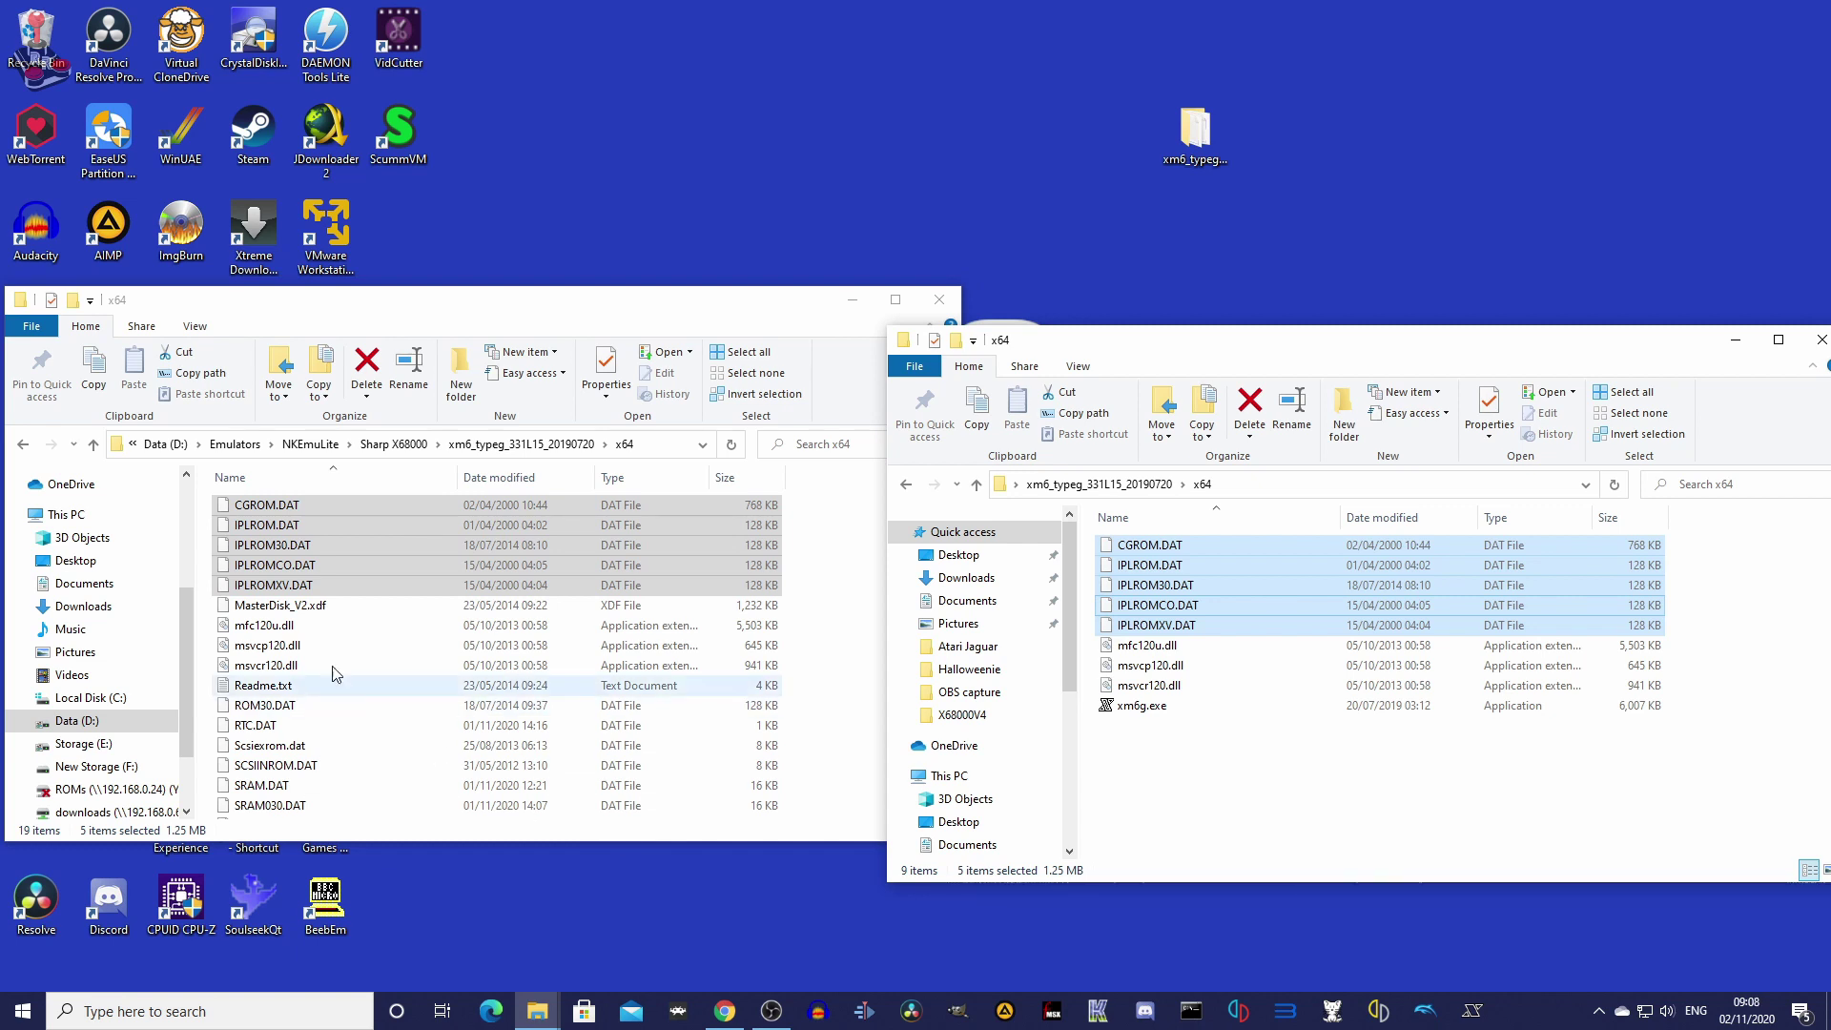
# Copy MasterDisk_V2.xdf, ROM30.DAT, SCSIINROM.DAT, Scsiexrom.dat and the three SRAM .DAT files into the new x64 folder
pyautogui.moveTo(278, 607); pyautogui.dragTo(1178, 784)
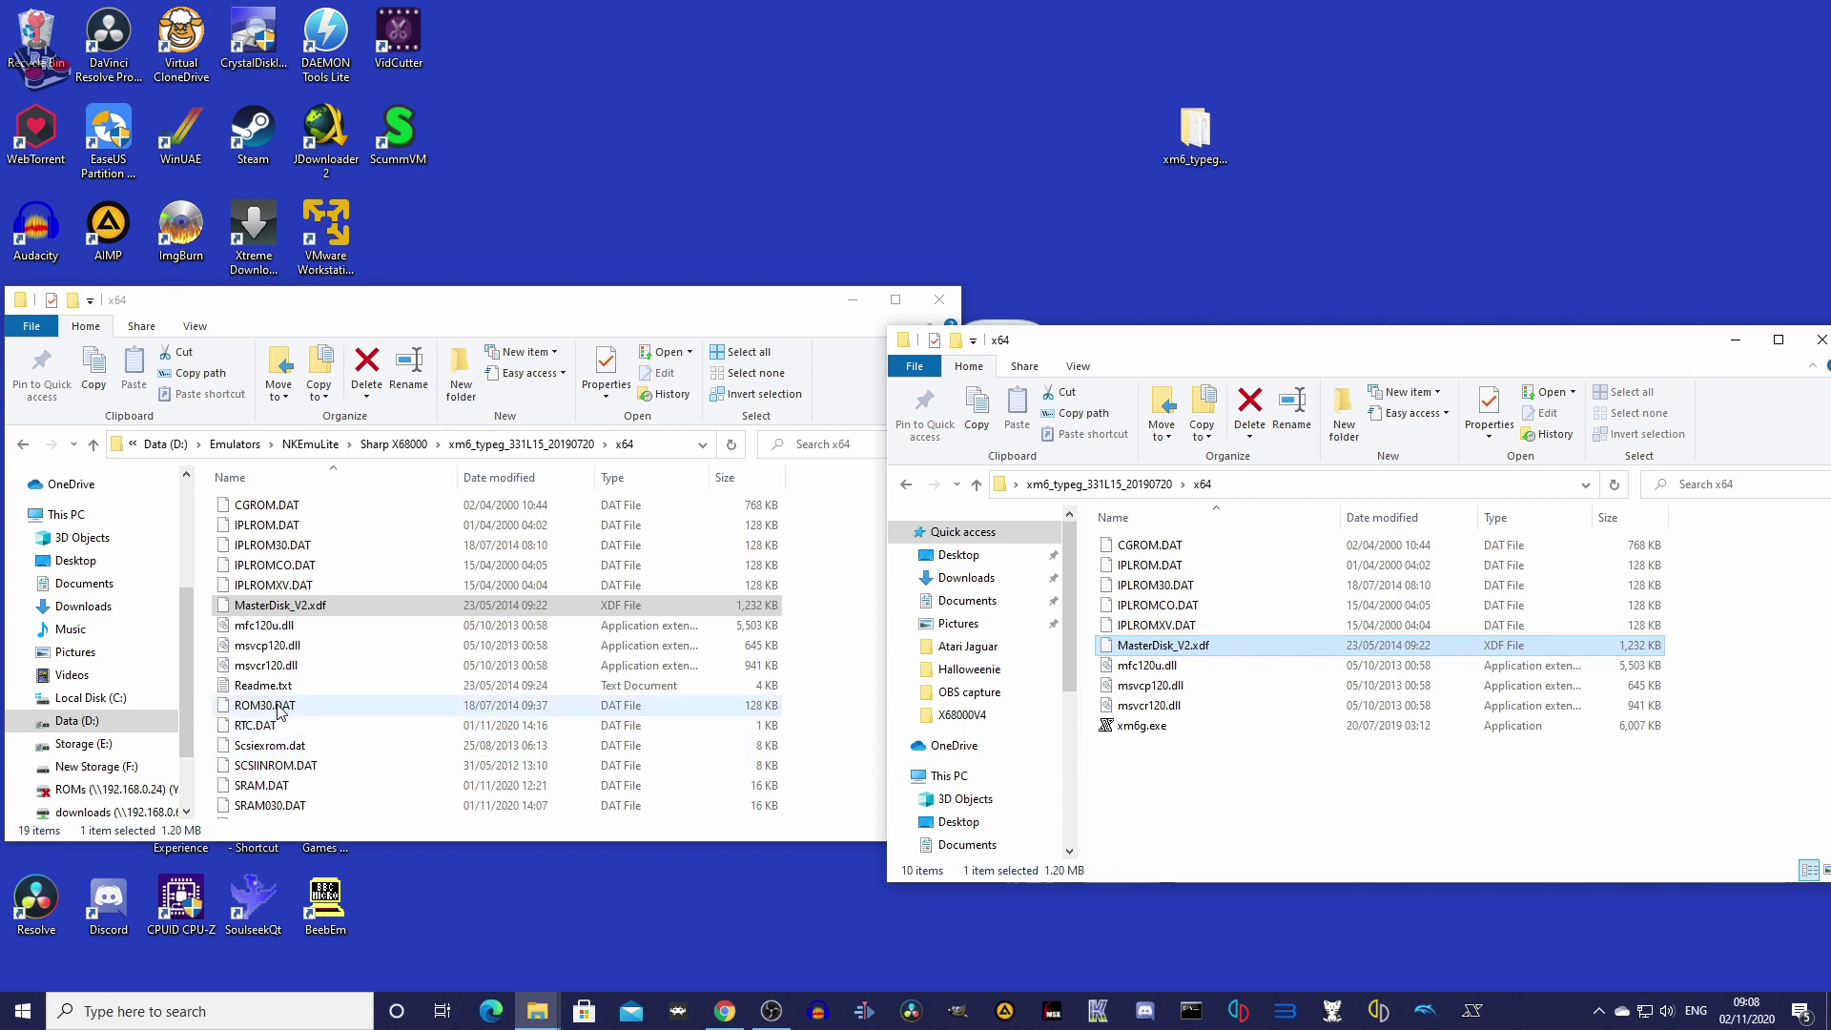
pyautogui.moveTo(280, 711); pyautogui.dragTo(1192, 806)
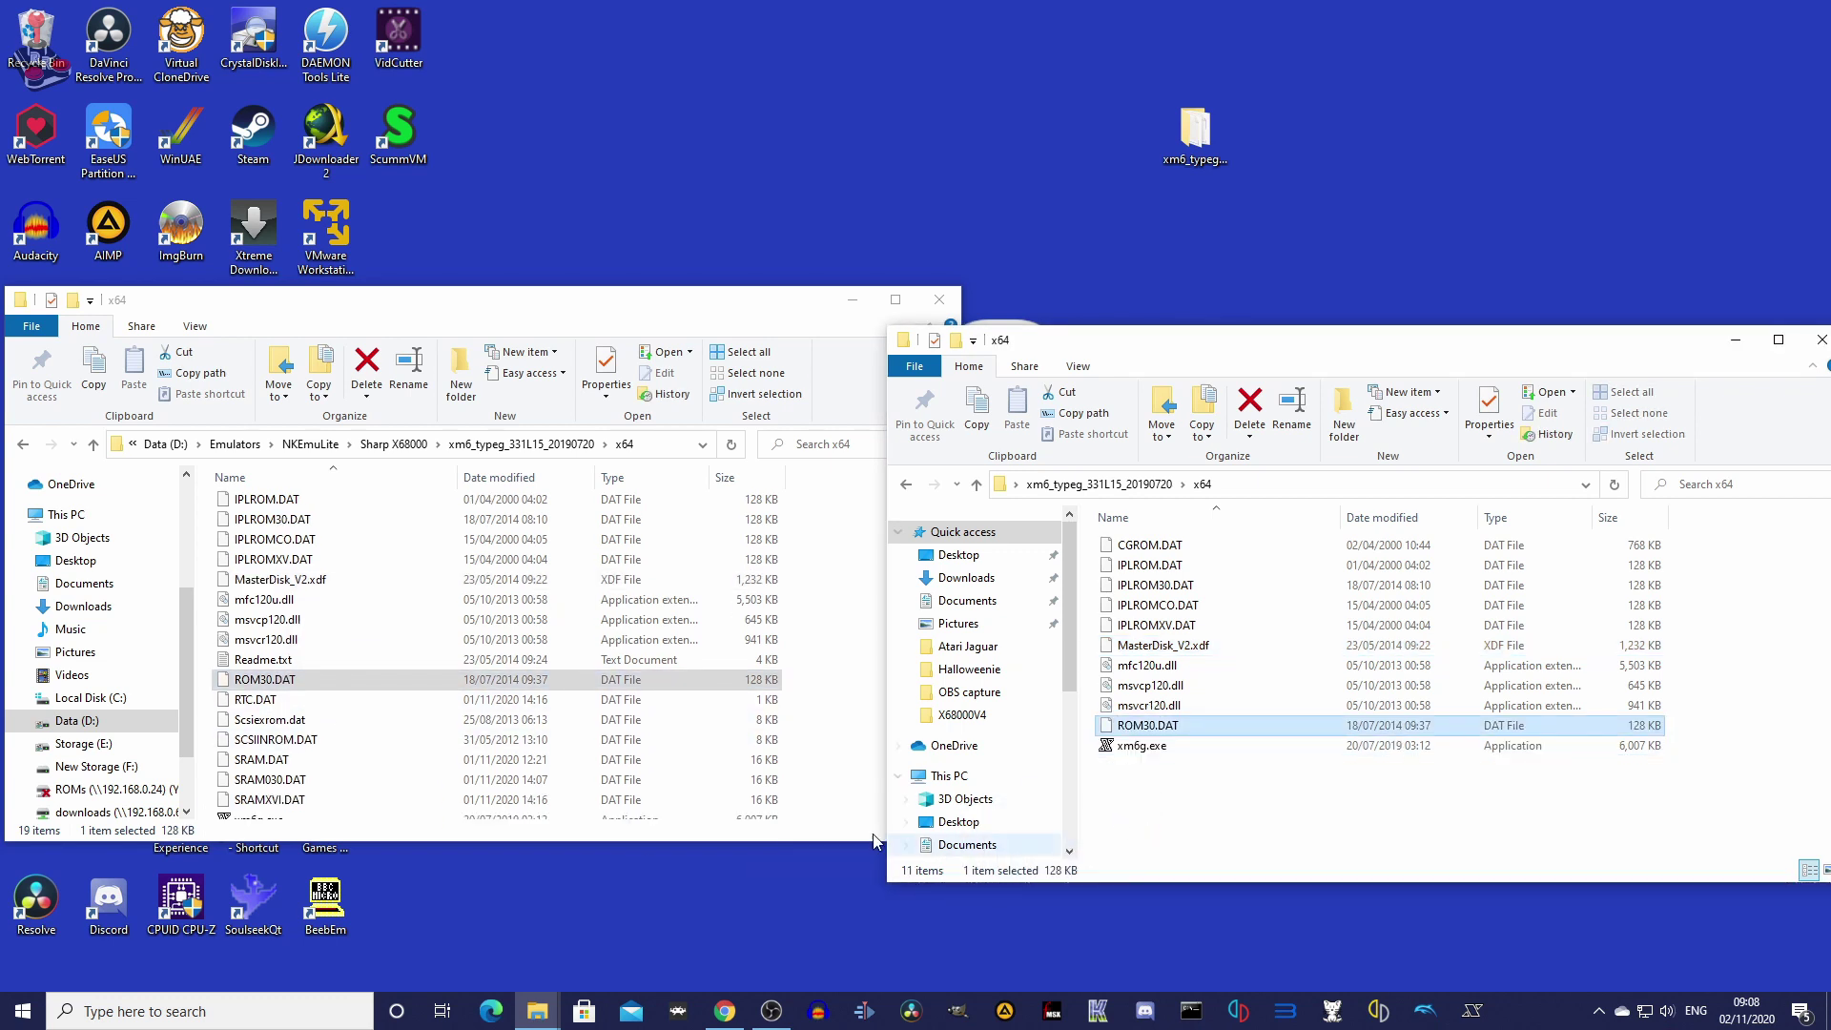
pyautogui.scroll(-1, 372, 753)
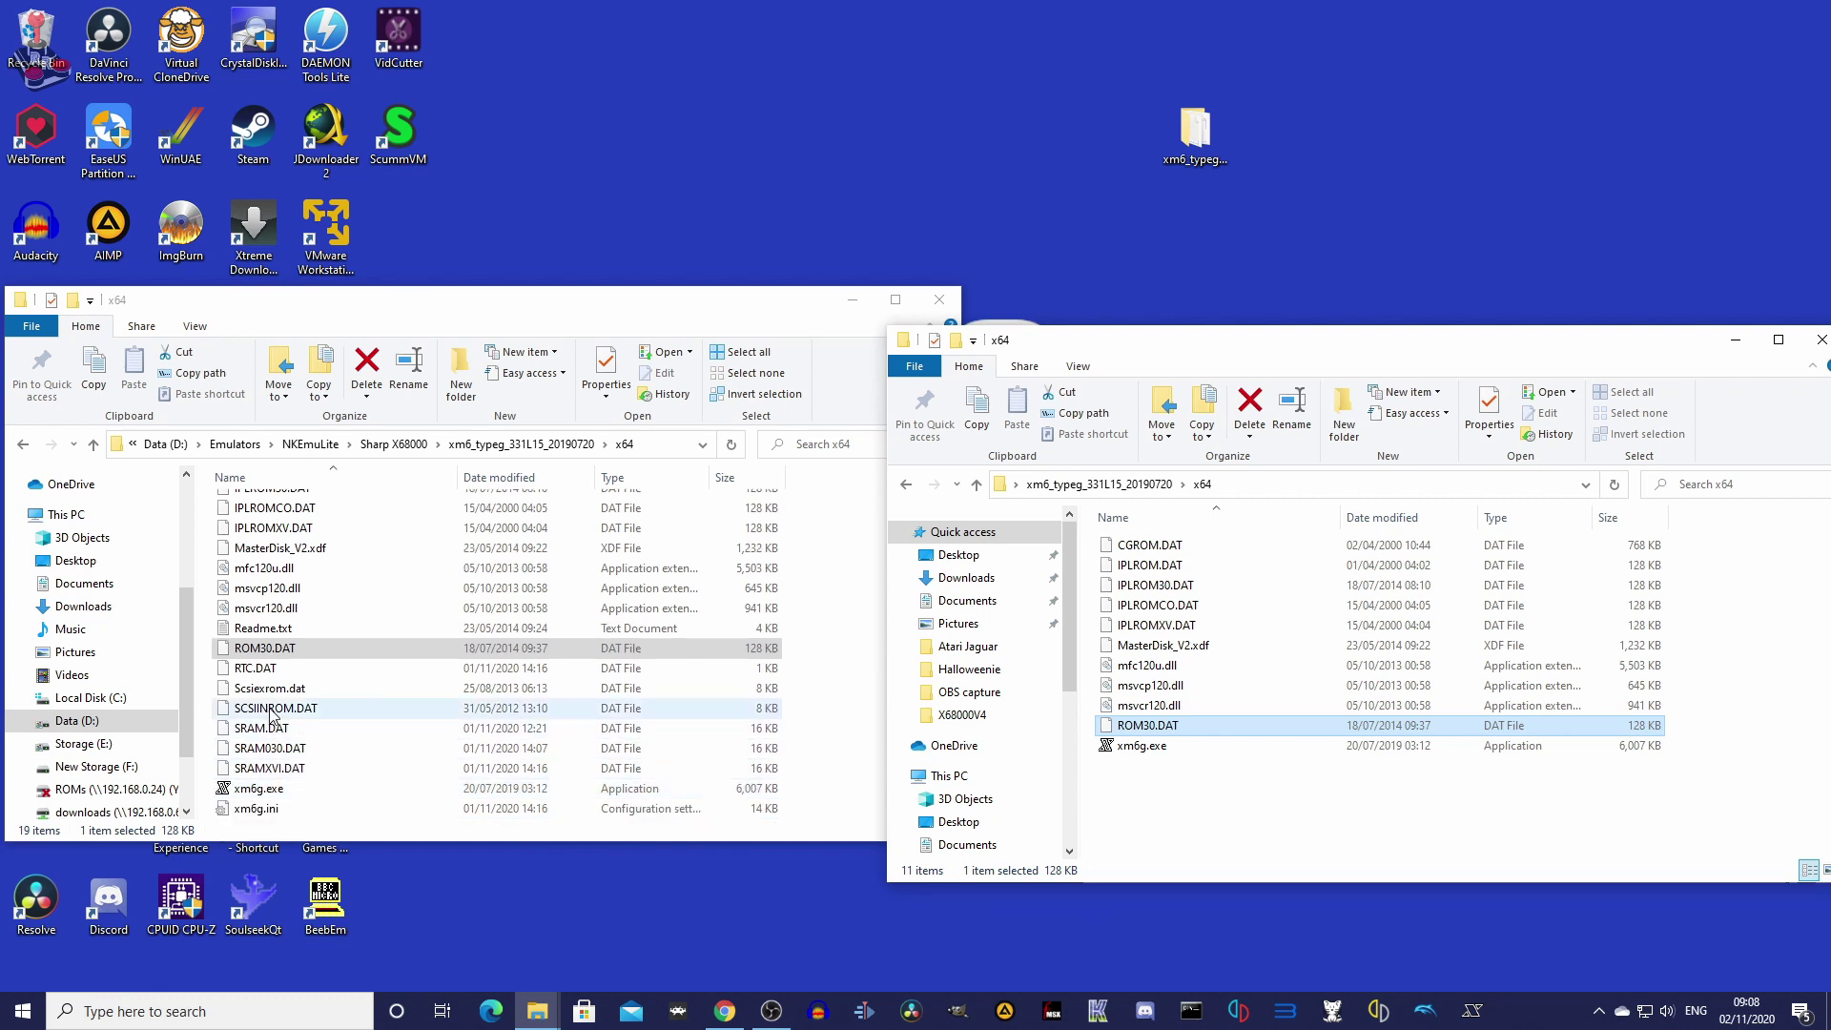
pyautogui.moveTo(272, 713); pyautogui.dragTo(1214, 838)
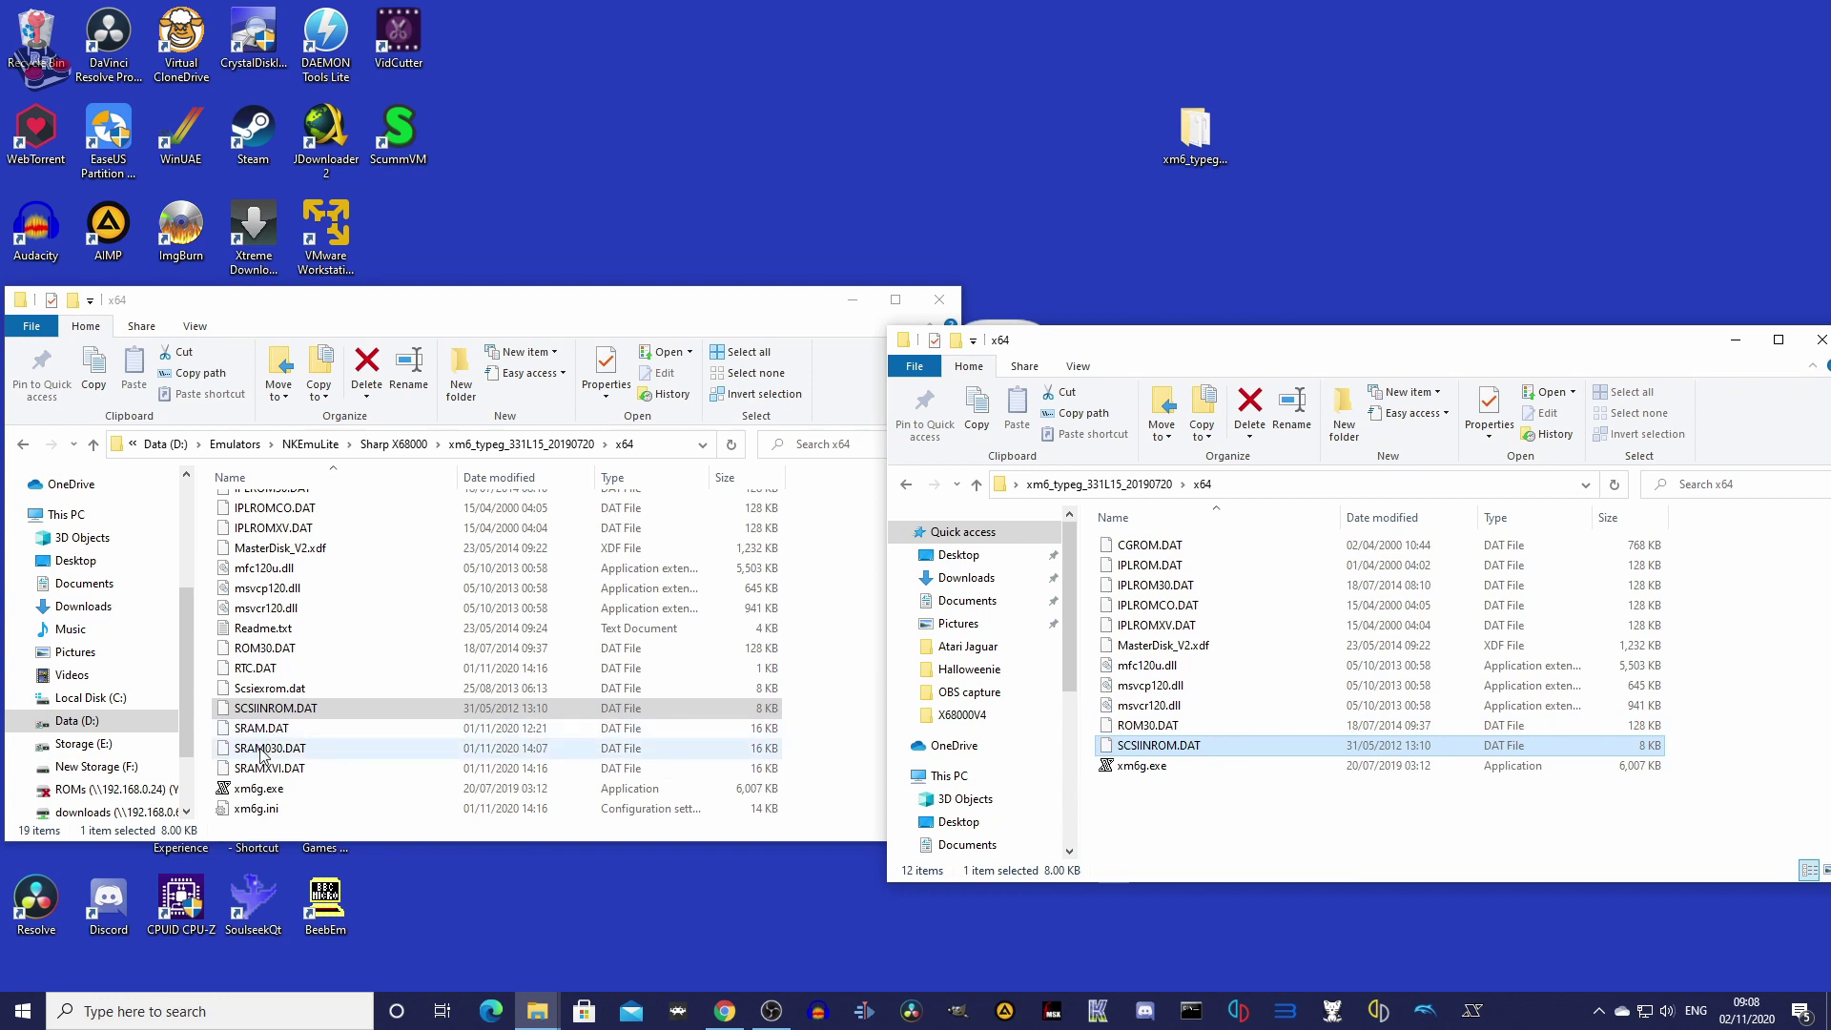
pyautogui.moveTo(272, 687); pyautogui.dragTo(1187, 849)
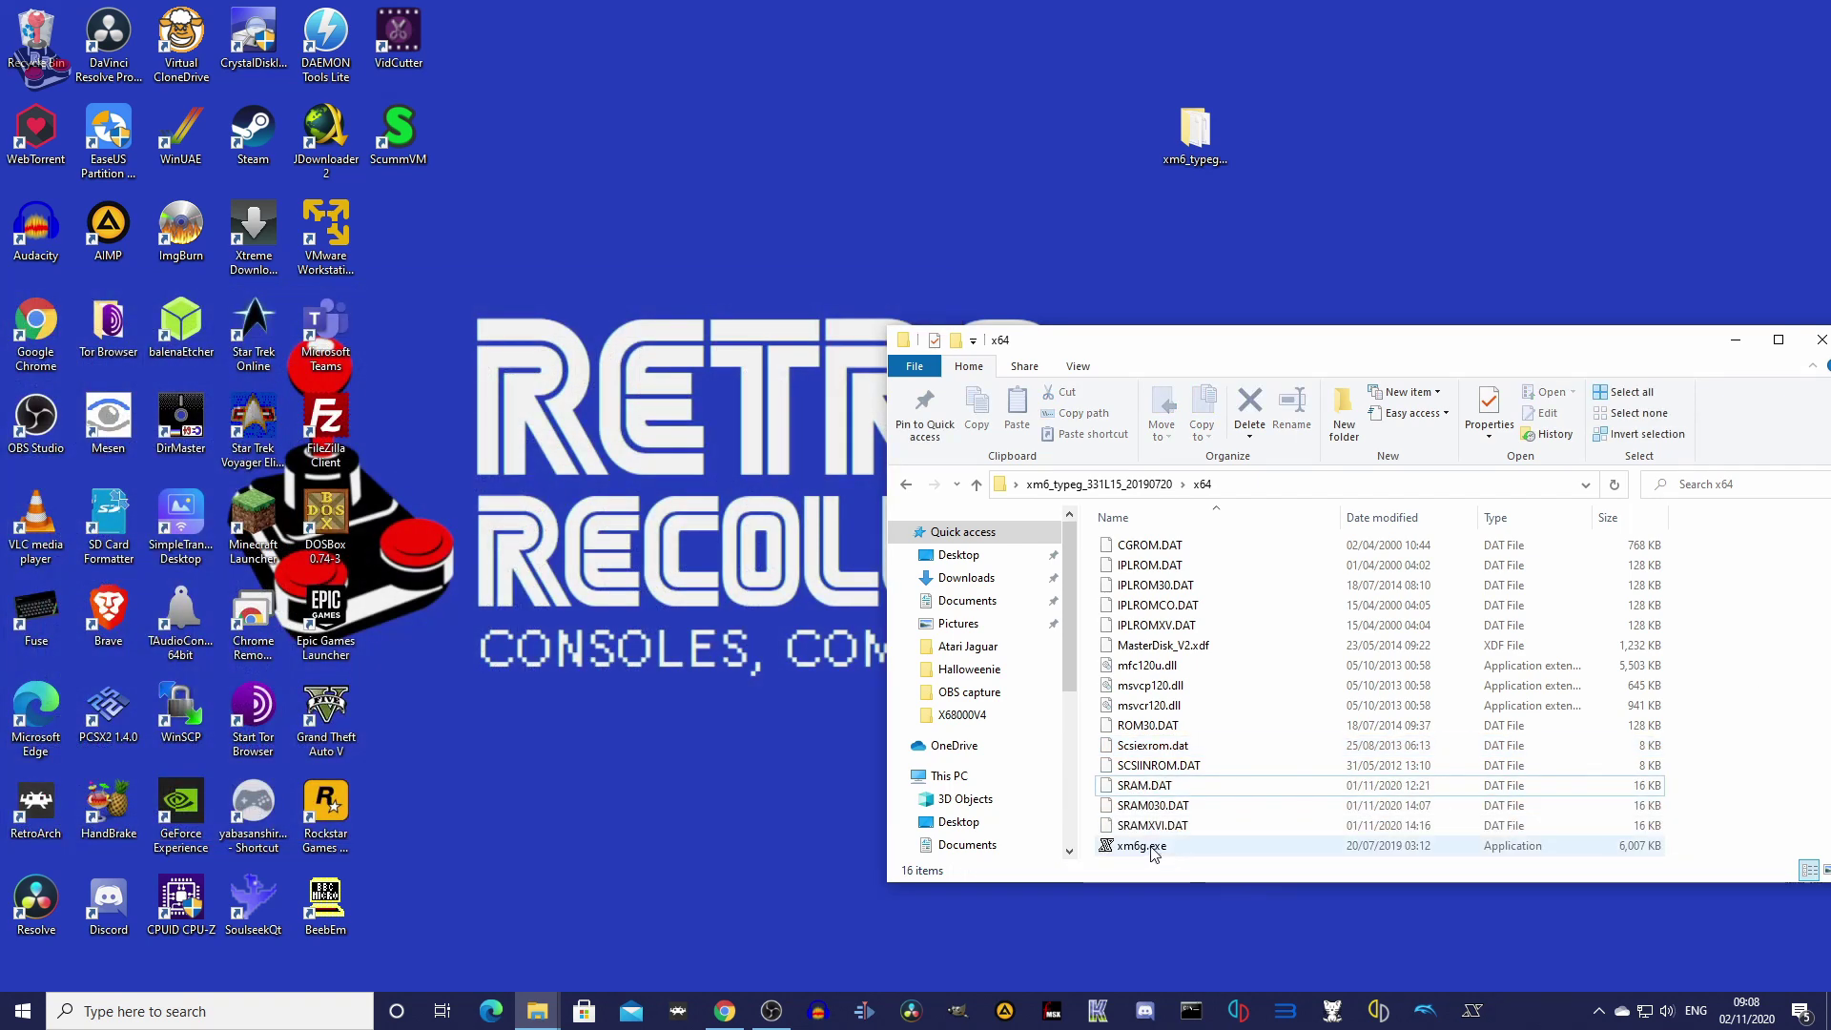
# Launch xm6g.exe, continue past the ROM warning and load MasterDisk_V2.xdf into floppy drive #0
pyautogui.doubleClick(1152, 848)
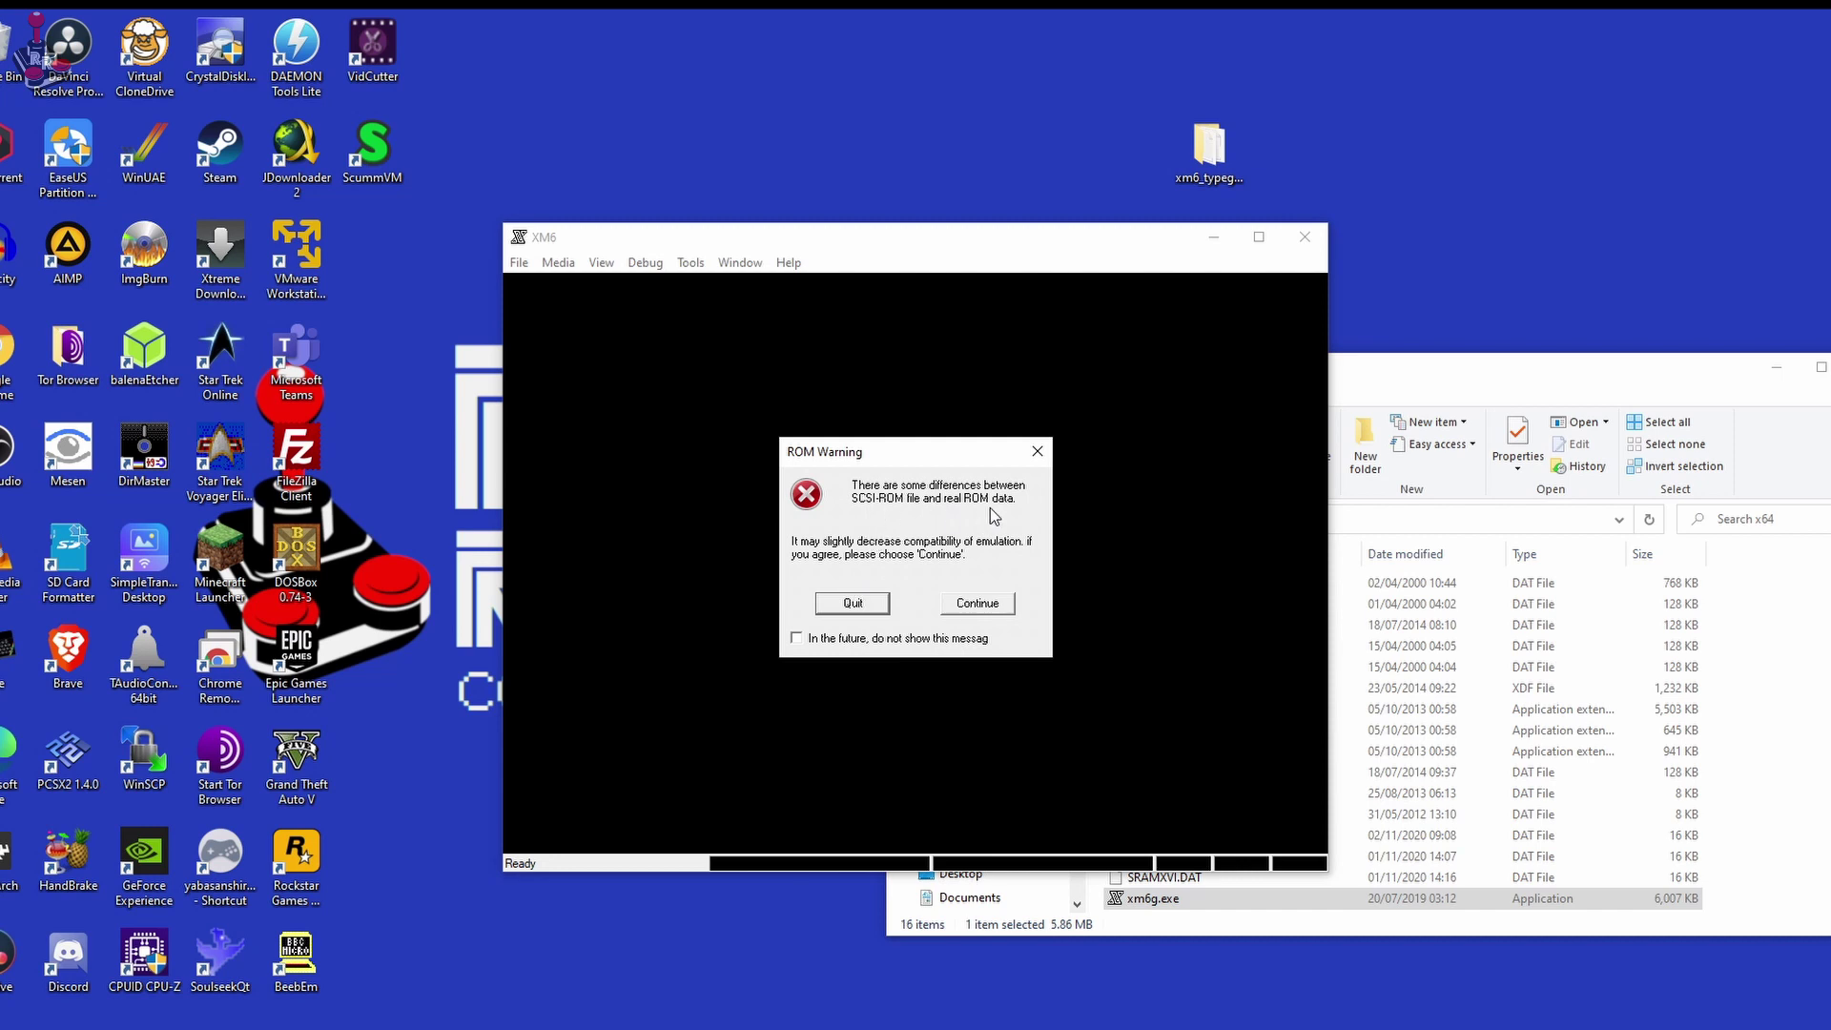
pyautogui.click(996, 610)
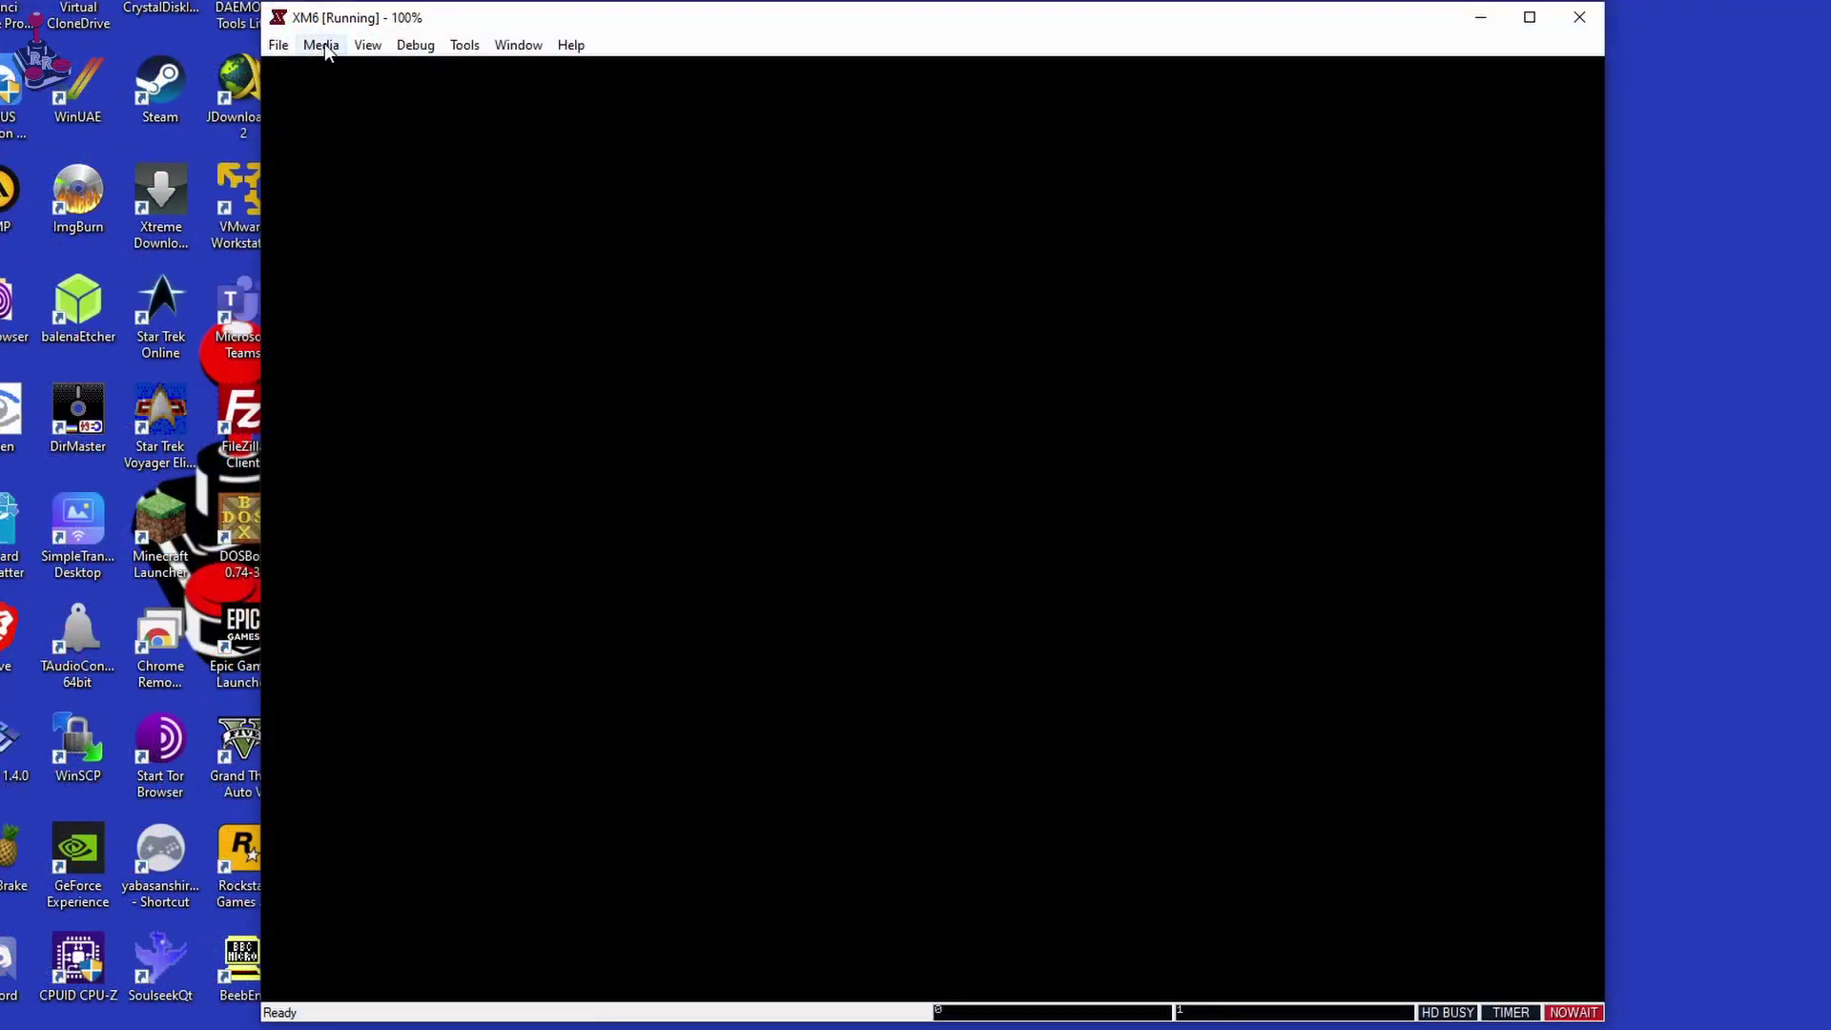
pyautogui.click(323, 45)
pyautogui.moveTo(383, 72)
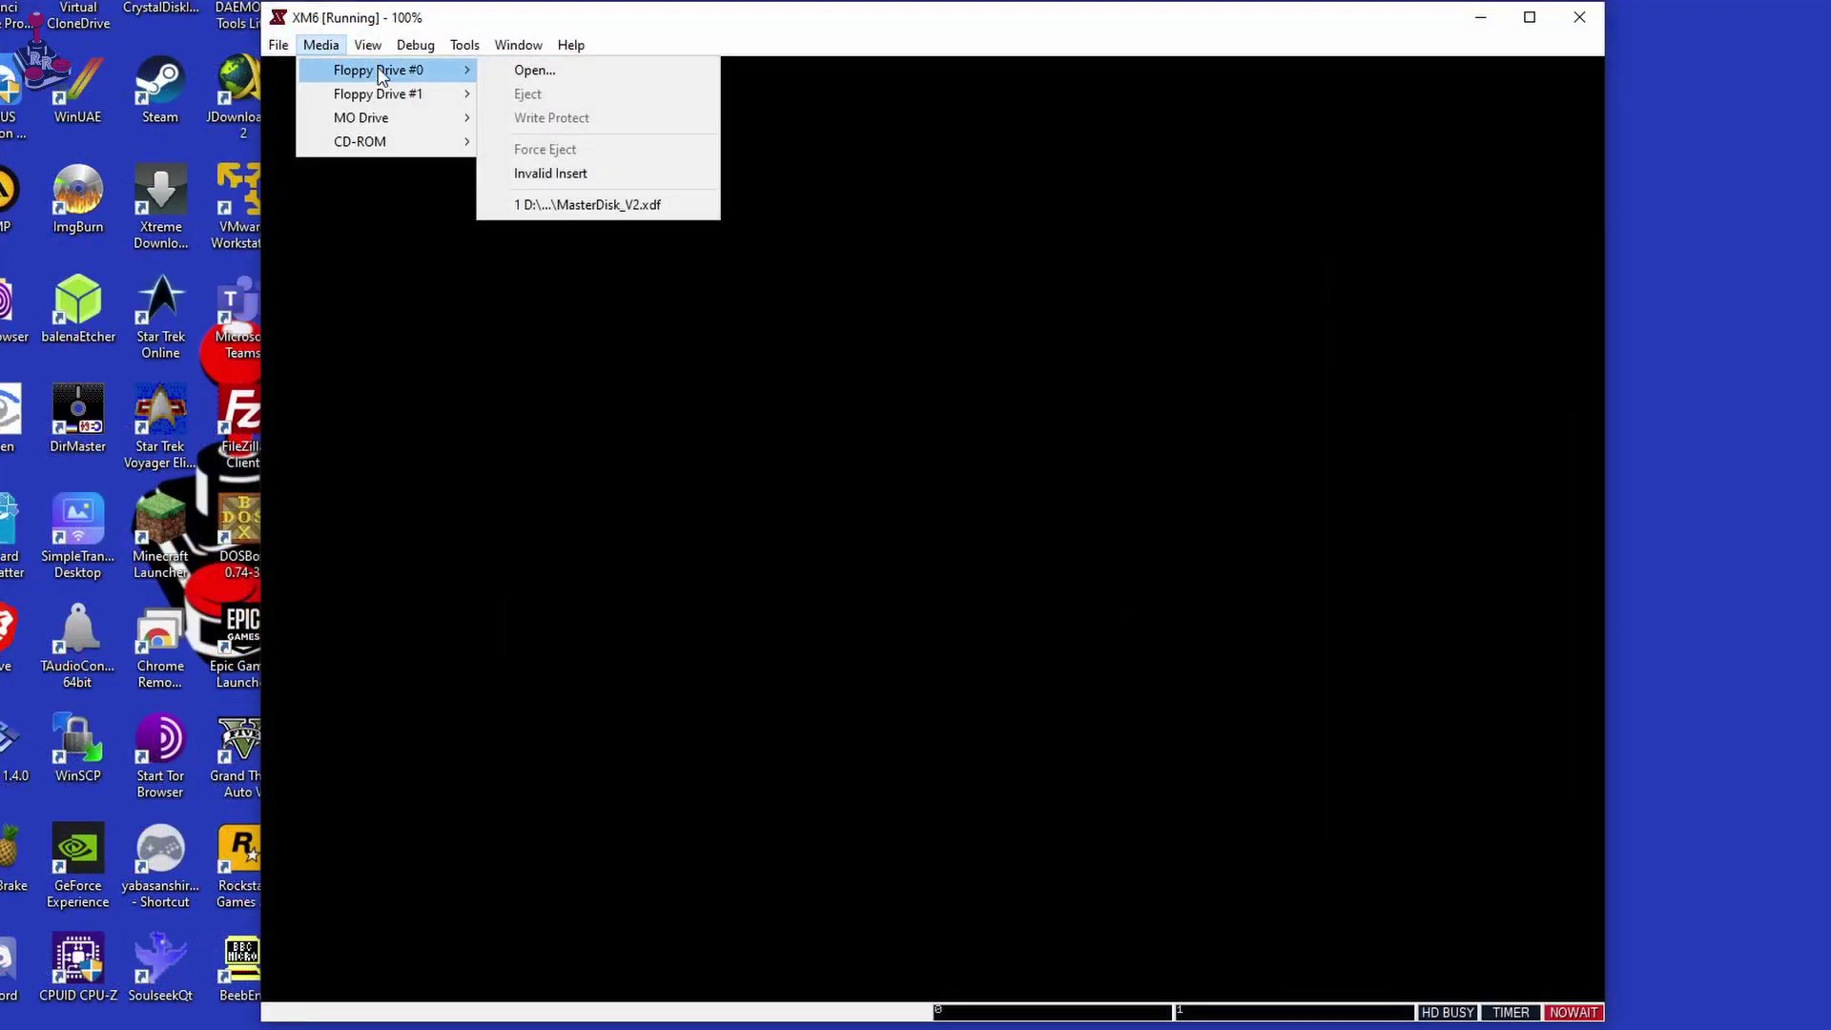
pyautogui.click(486, 71)
pyautogui.click(820, 396)
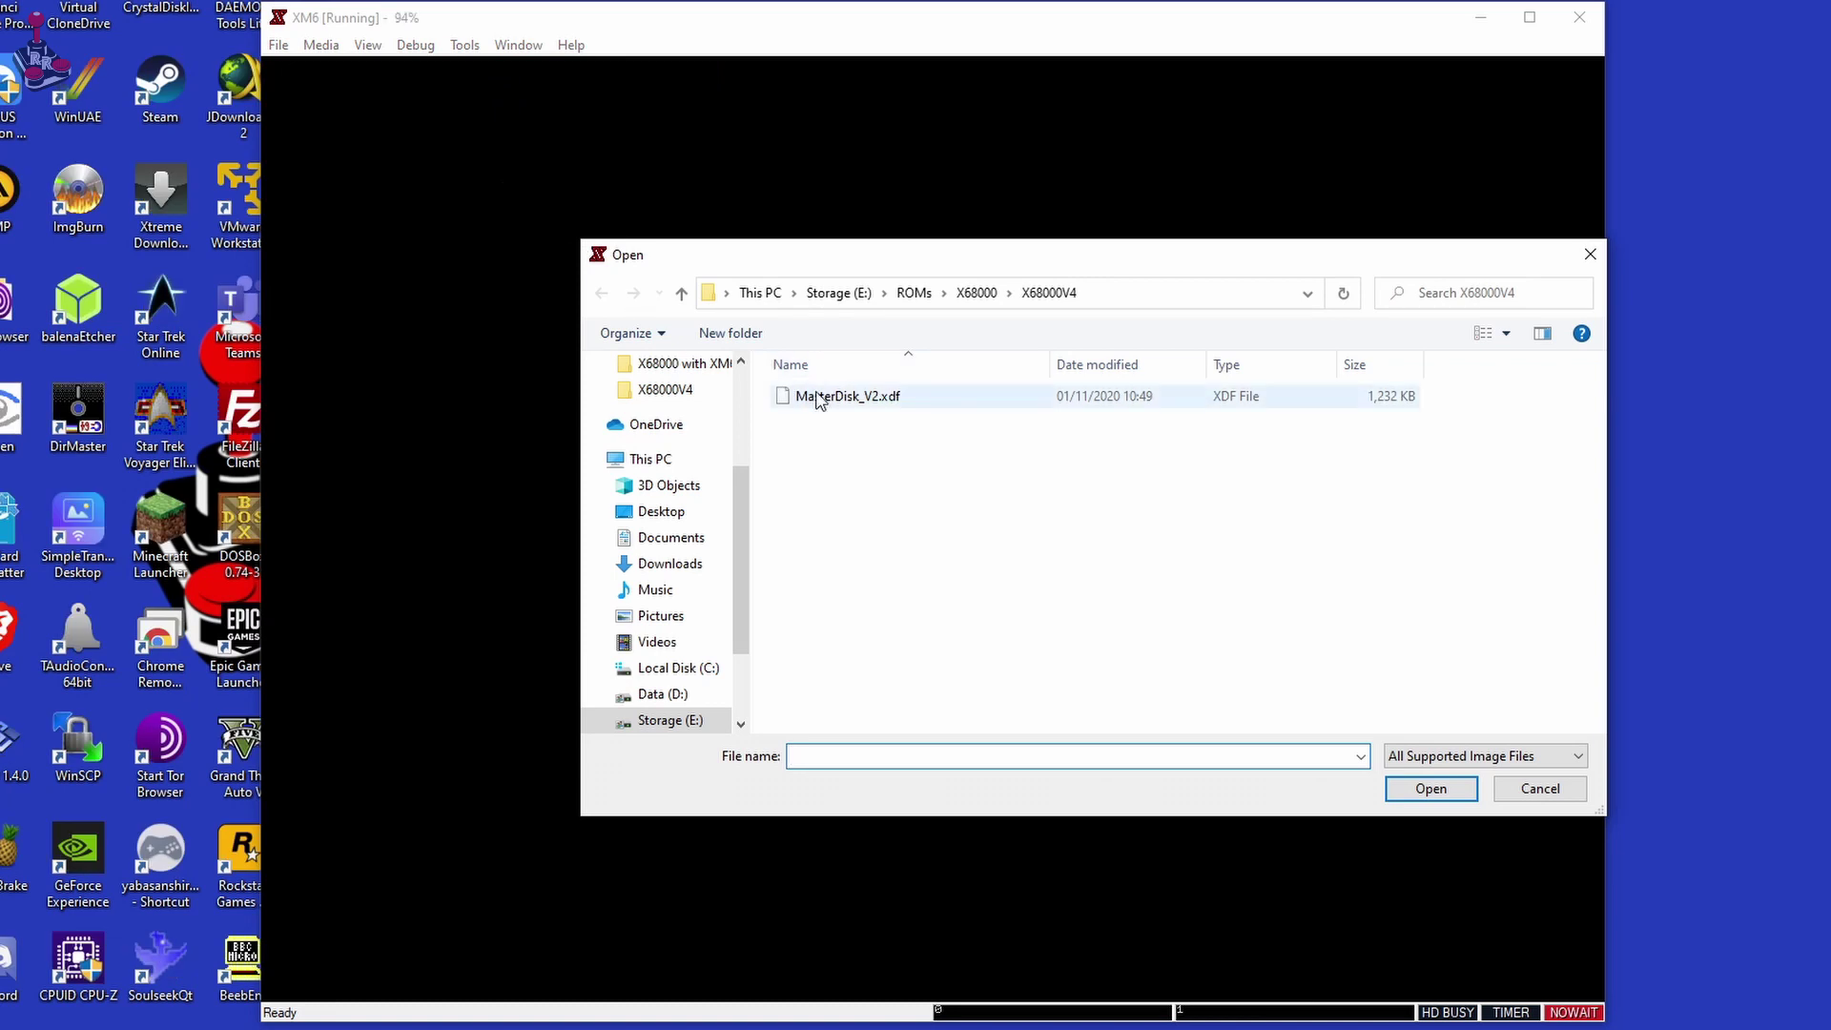
pyautogui.click(1430, 789)
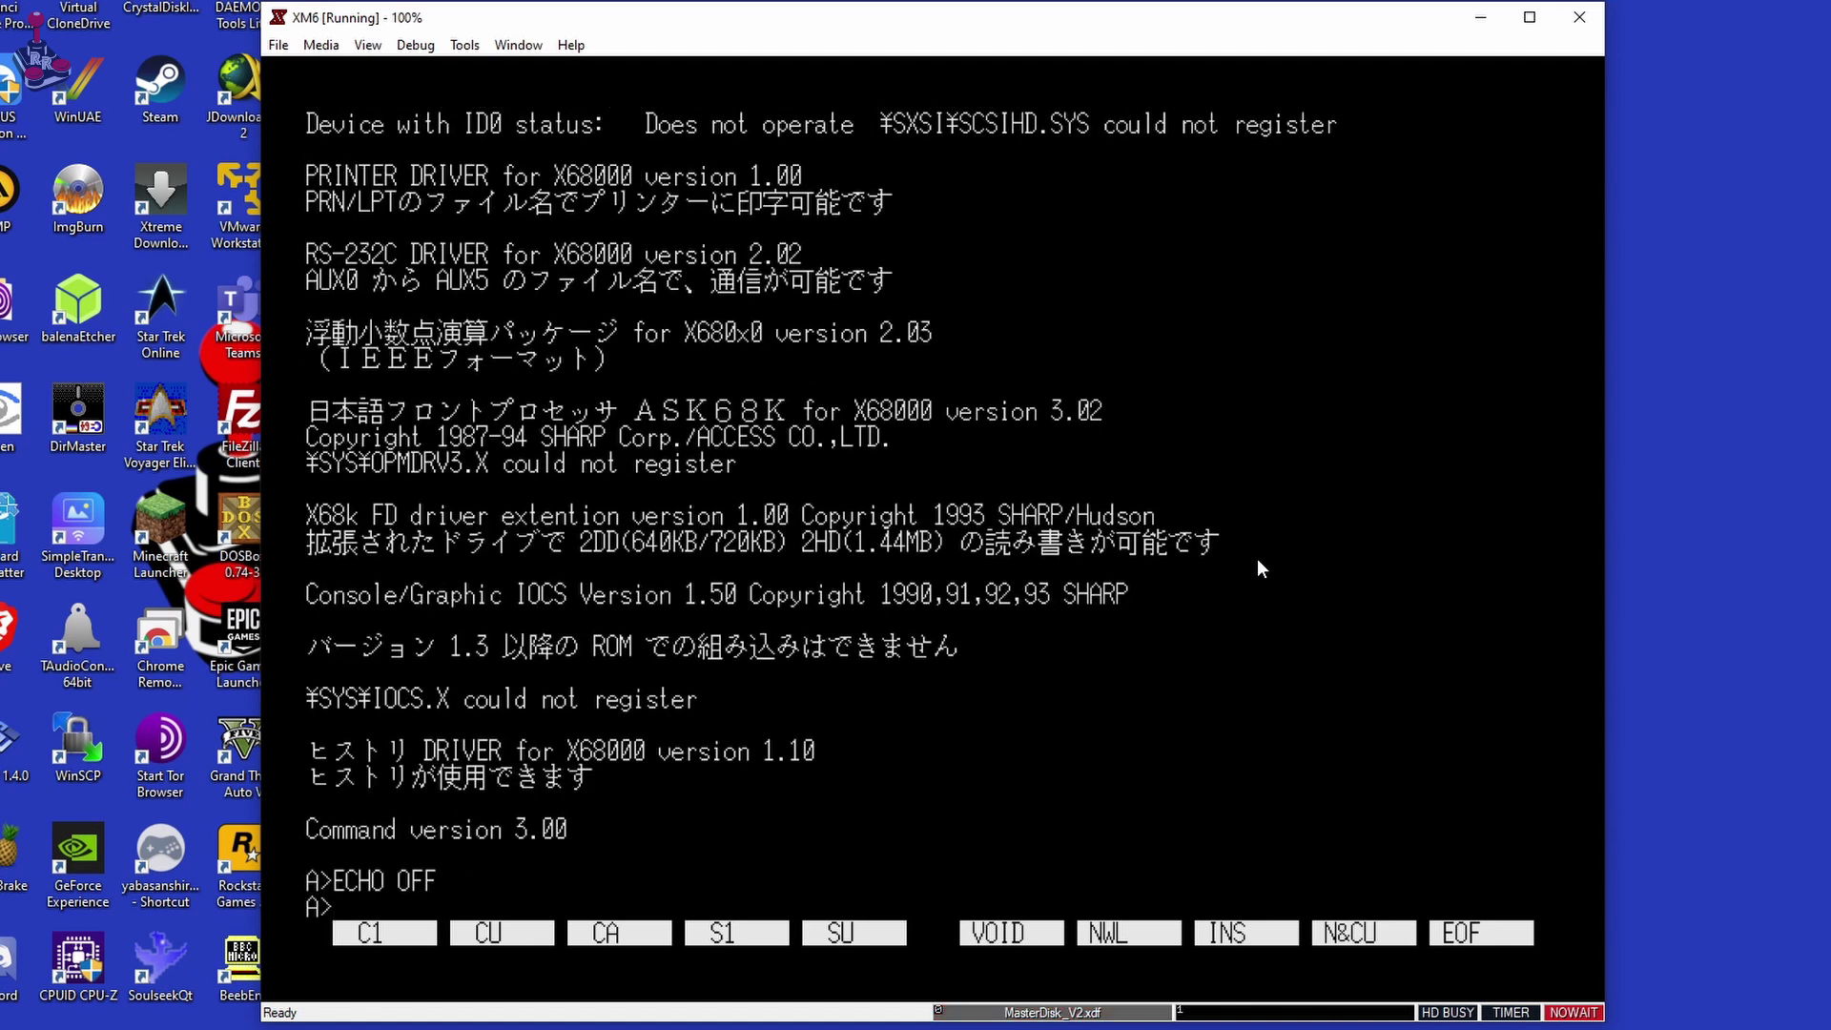
# Run the switch command at the A> prompt and set the BOOT option to SCSI0
pyautogui.write('switch')
pyautogui.press('Return')
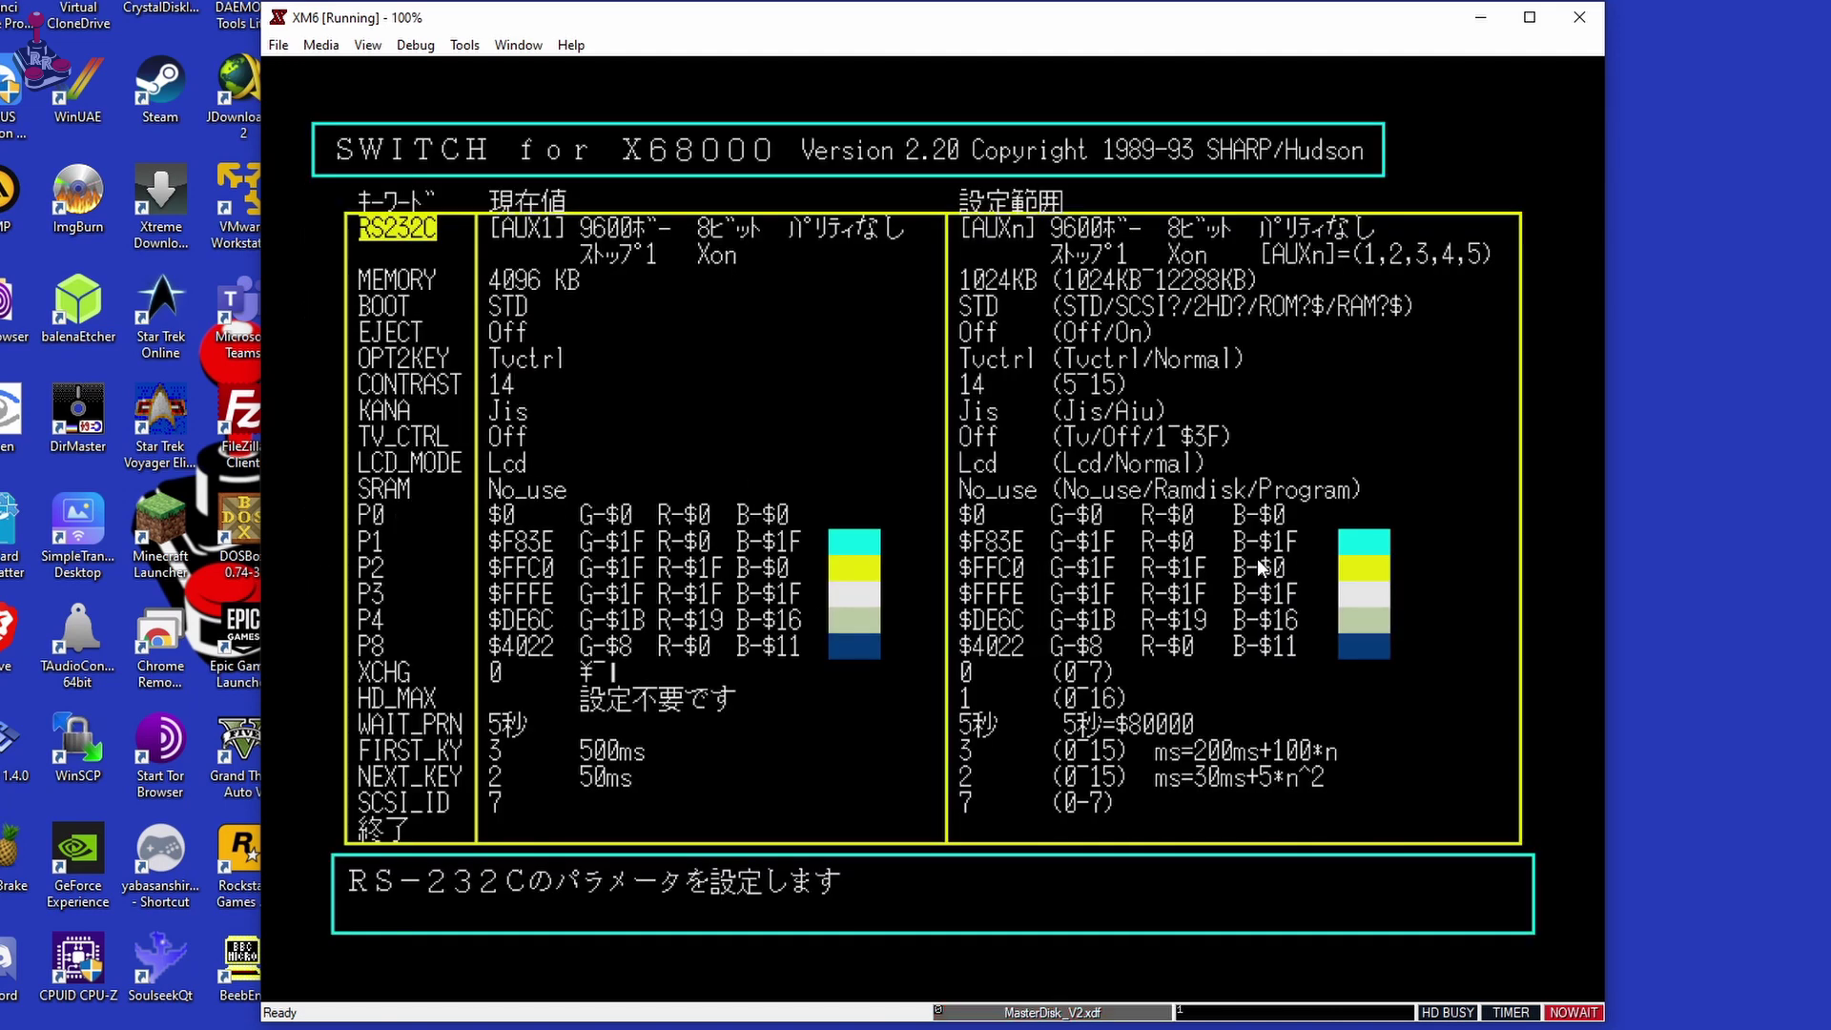
pyautogui.press('Down')
pyautogui.press('Down')
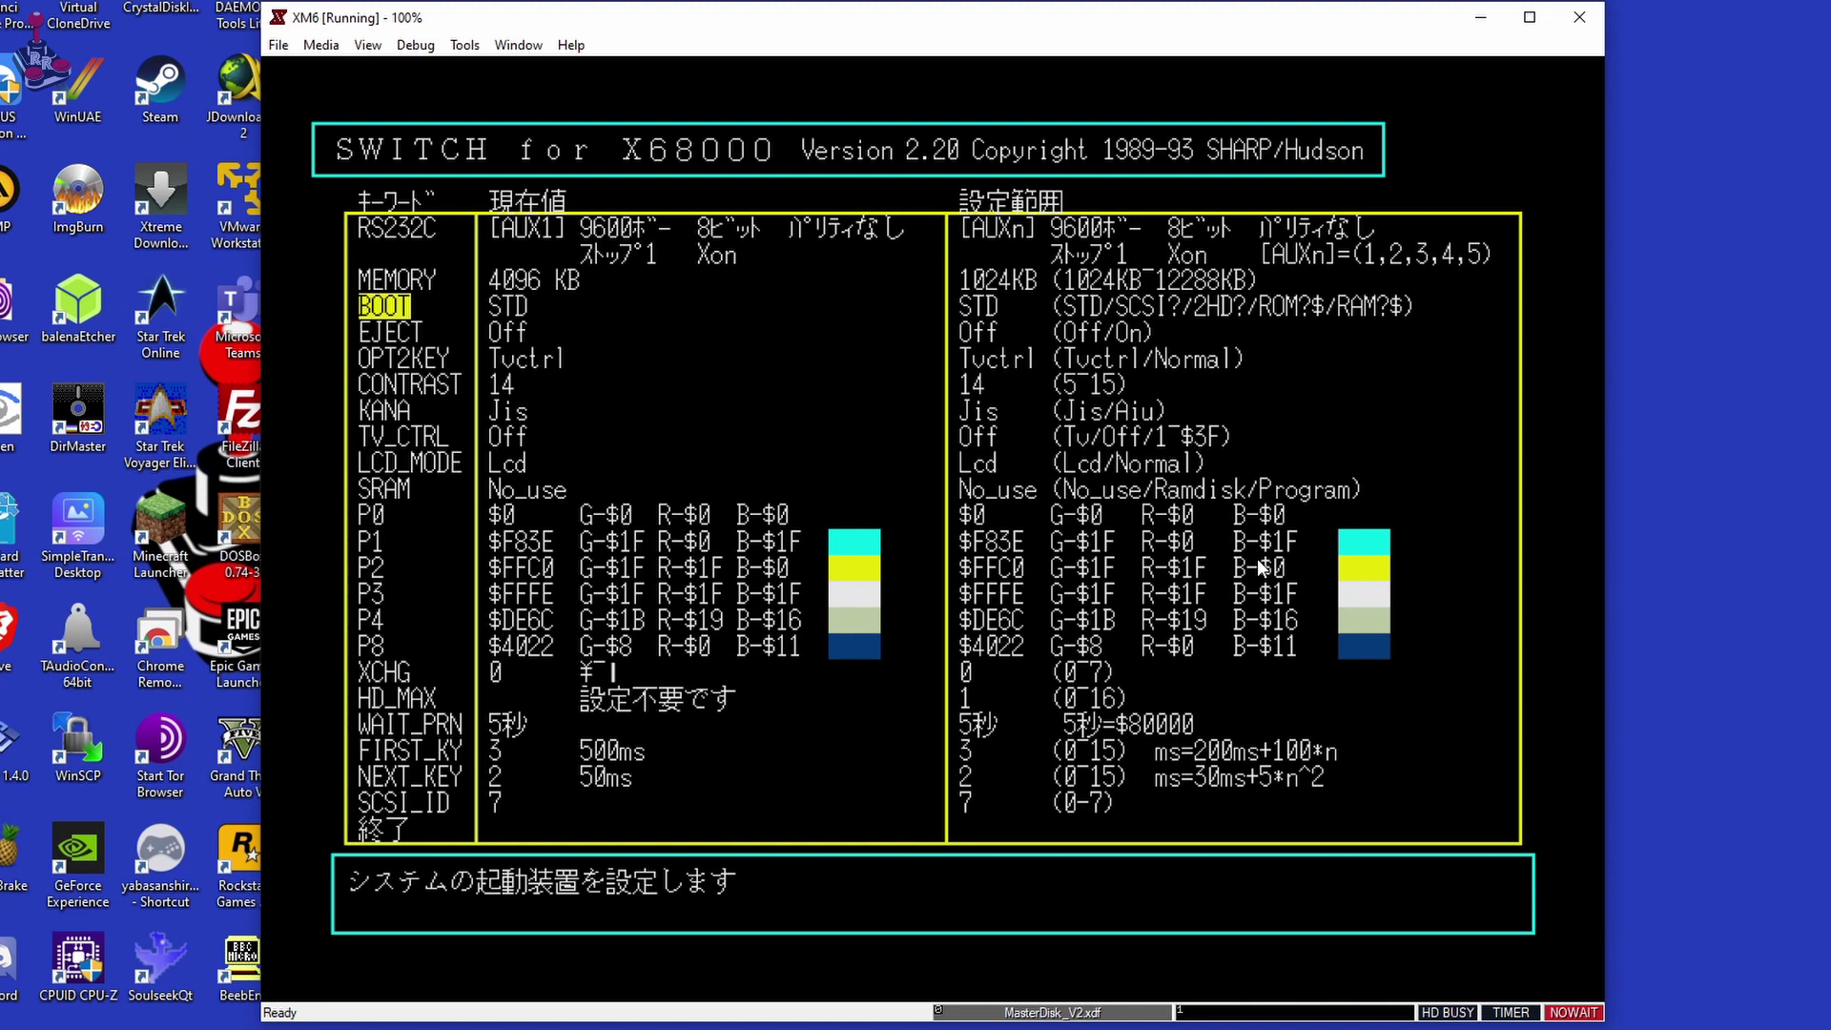
pyautogui.press('Return')
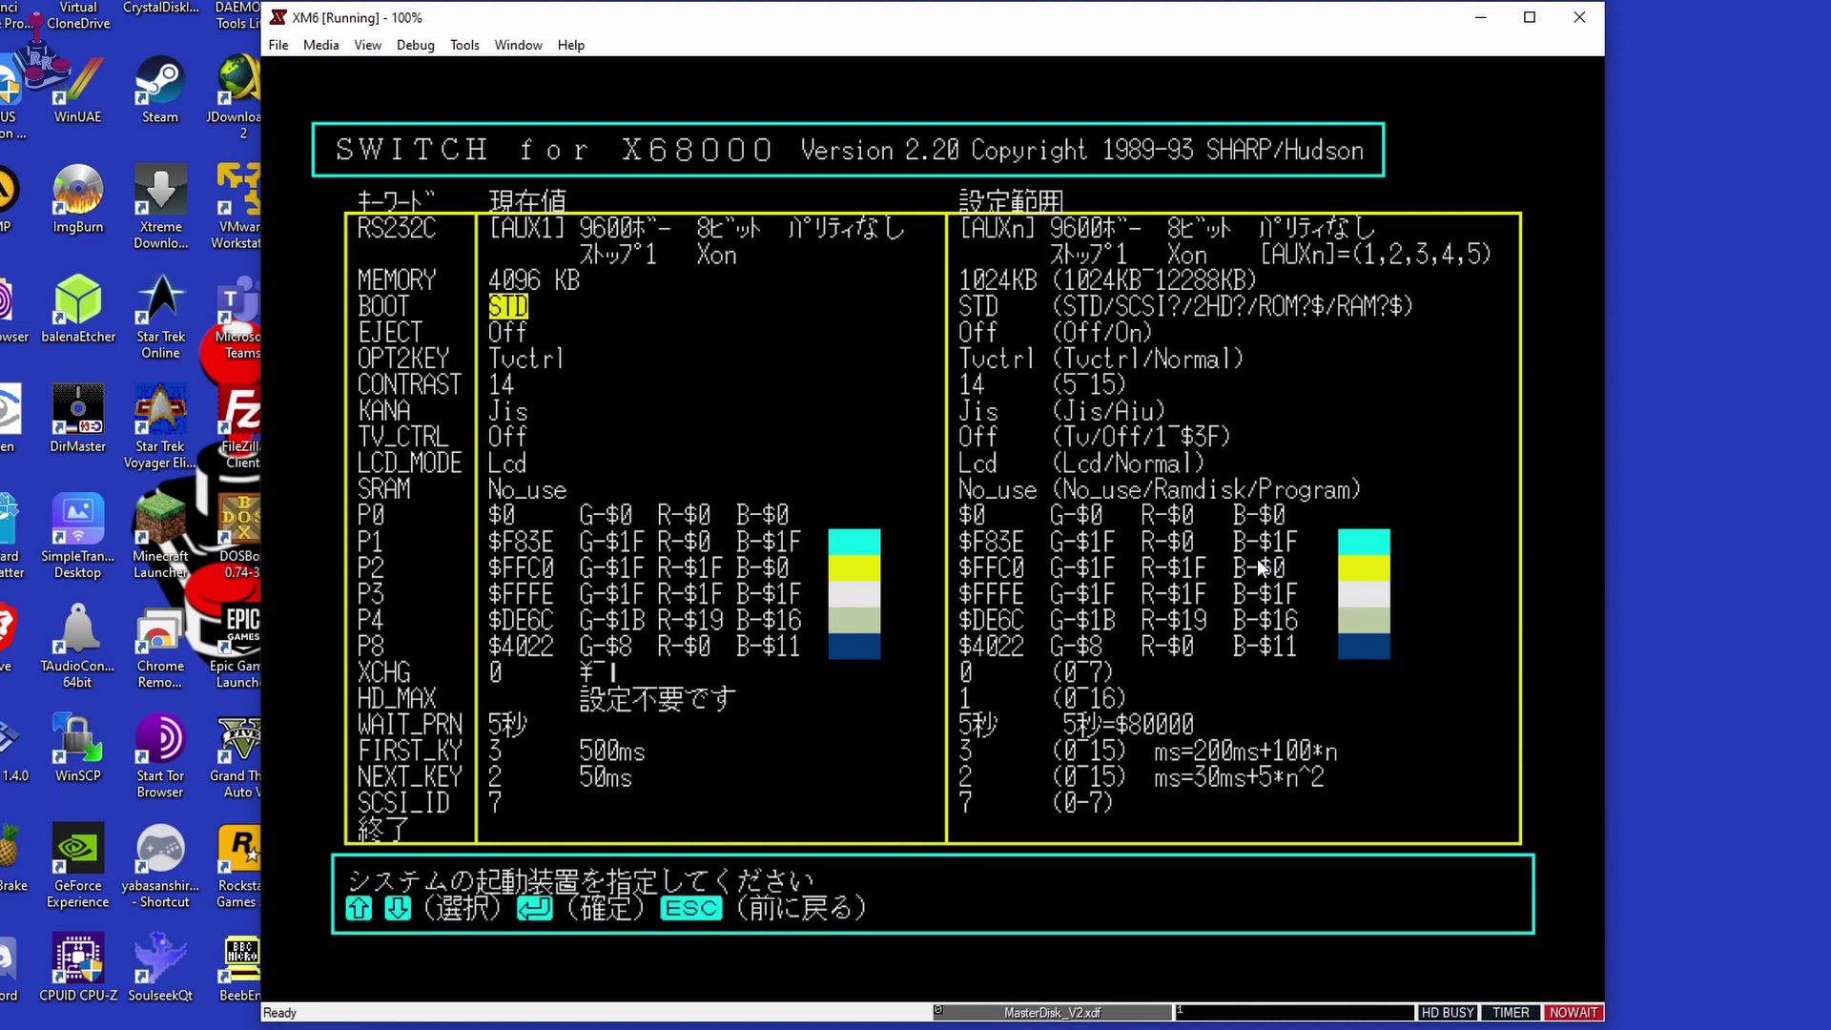
pyautogui.press('Down')
pyautogui.press('Return')
# Exit the SWITCH utility and save the changes to the memory switch
pyautogui.press('Down')
pyautogui.press('Down')
pyautogui.press('Down')
pyautogui.press('Down')
pyautogui.press('Down')
pyautogui.press('Down')
pyautogui.press('Down')
pyautogui.press('Down')
pyautogui.press('Down')
pyautogui.press('Down')
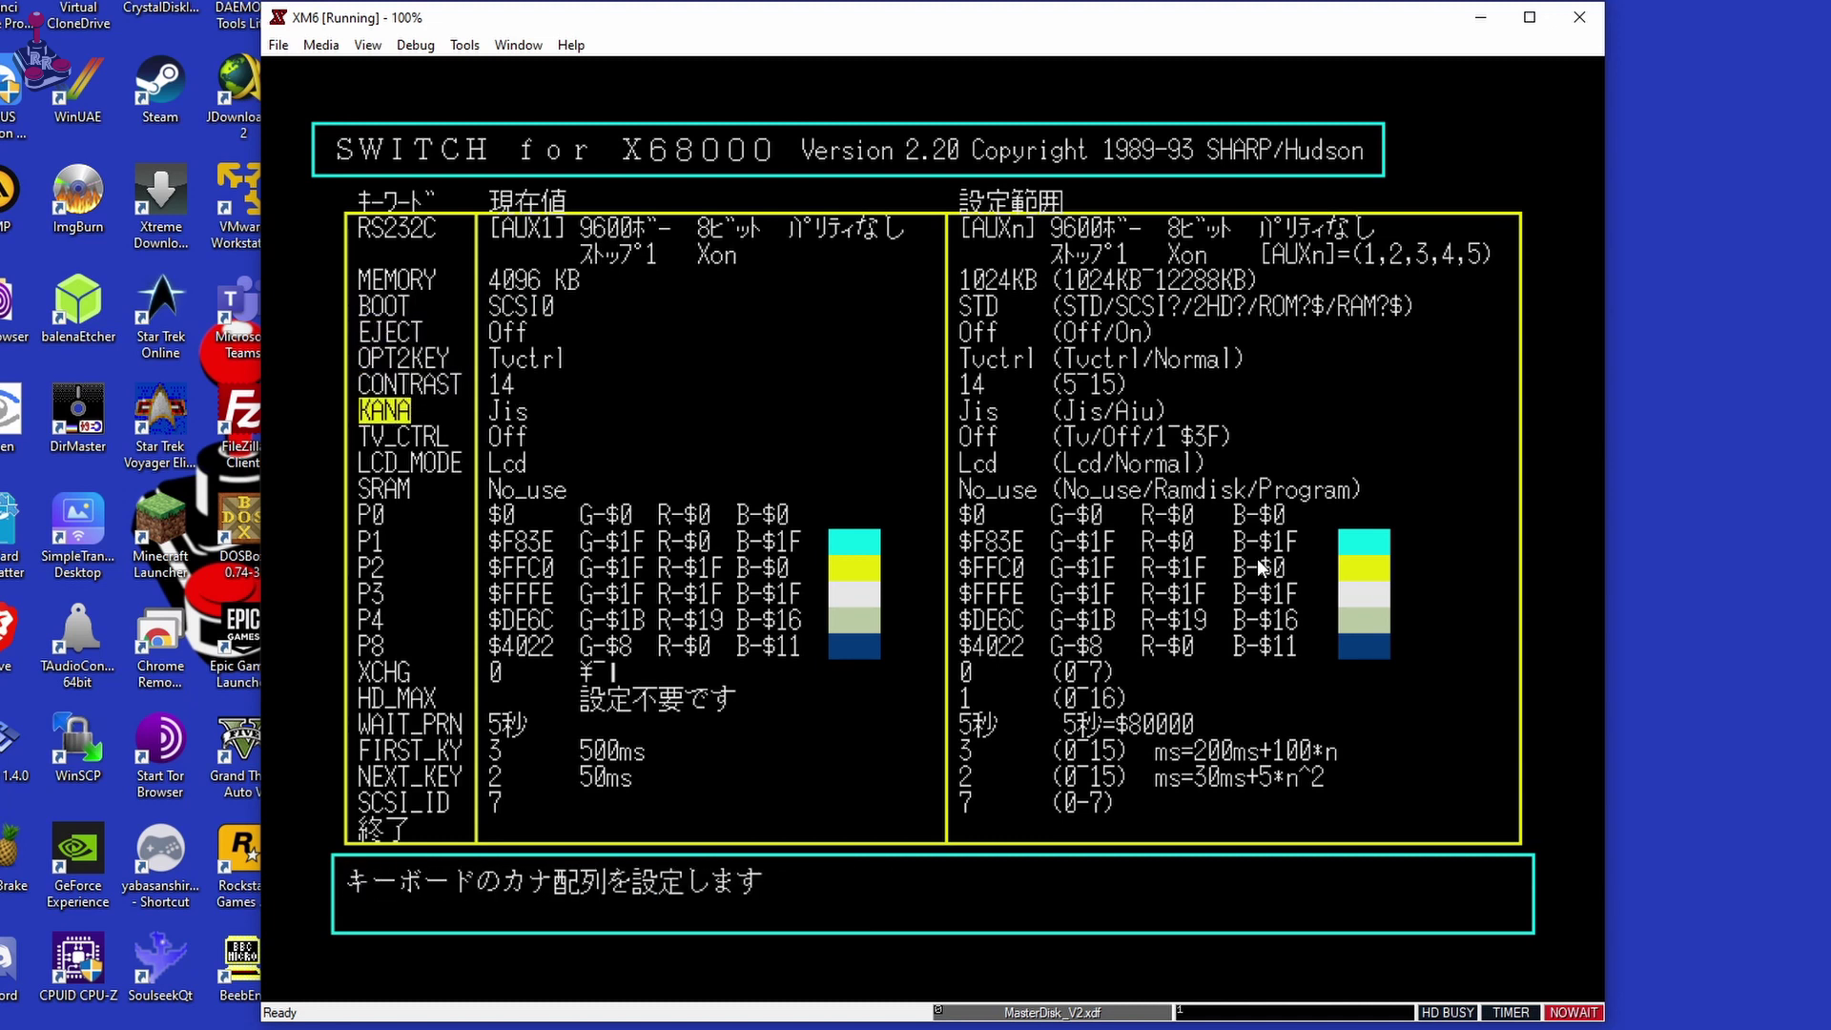
pyautogui.press('Down')
pyautogui.press('Down')
pyautogui.press('Down')
pyautogui.press('Down')
pyautogui.press('Down')
pyautogui.press('Down')
pyautogui.press('Down')
pyautogui.press('Down')
pyautogui.press('Down')
pyautogui.press('Down')
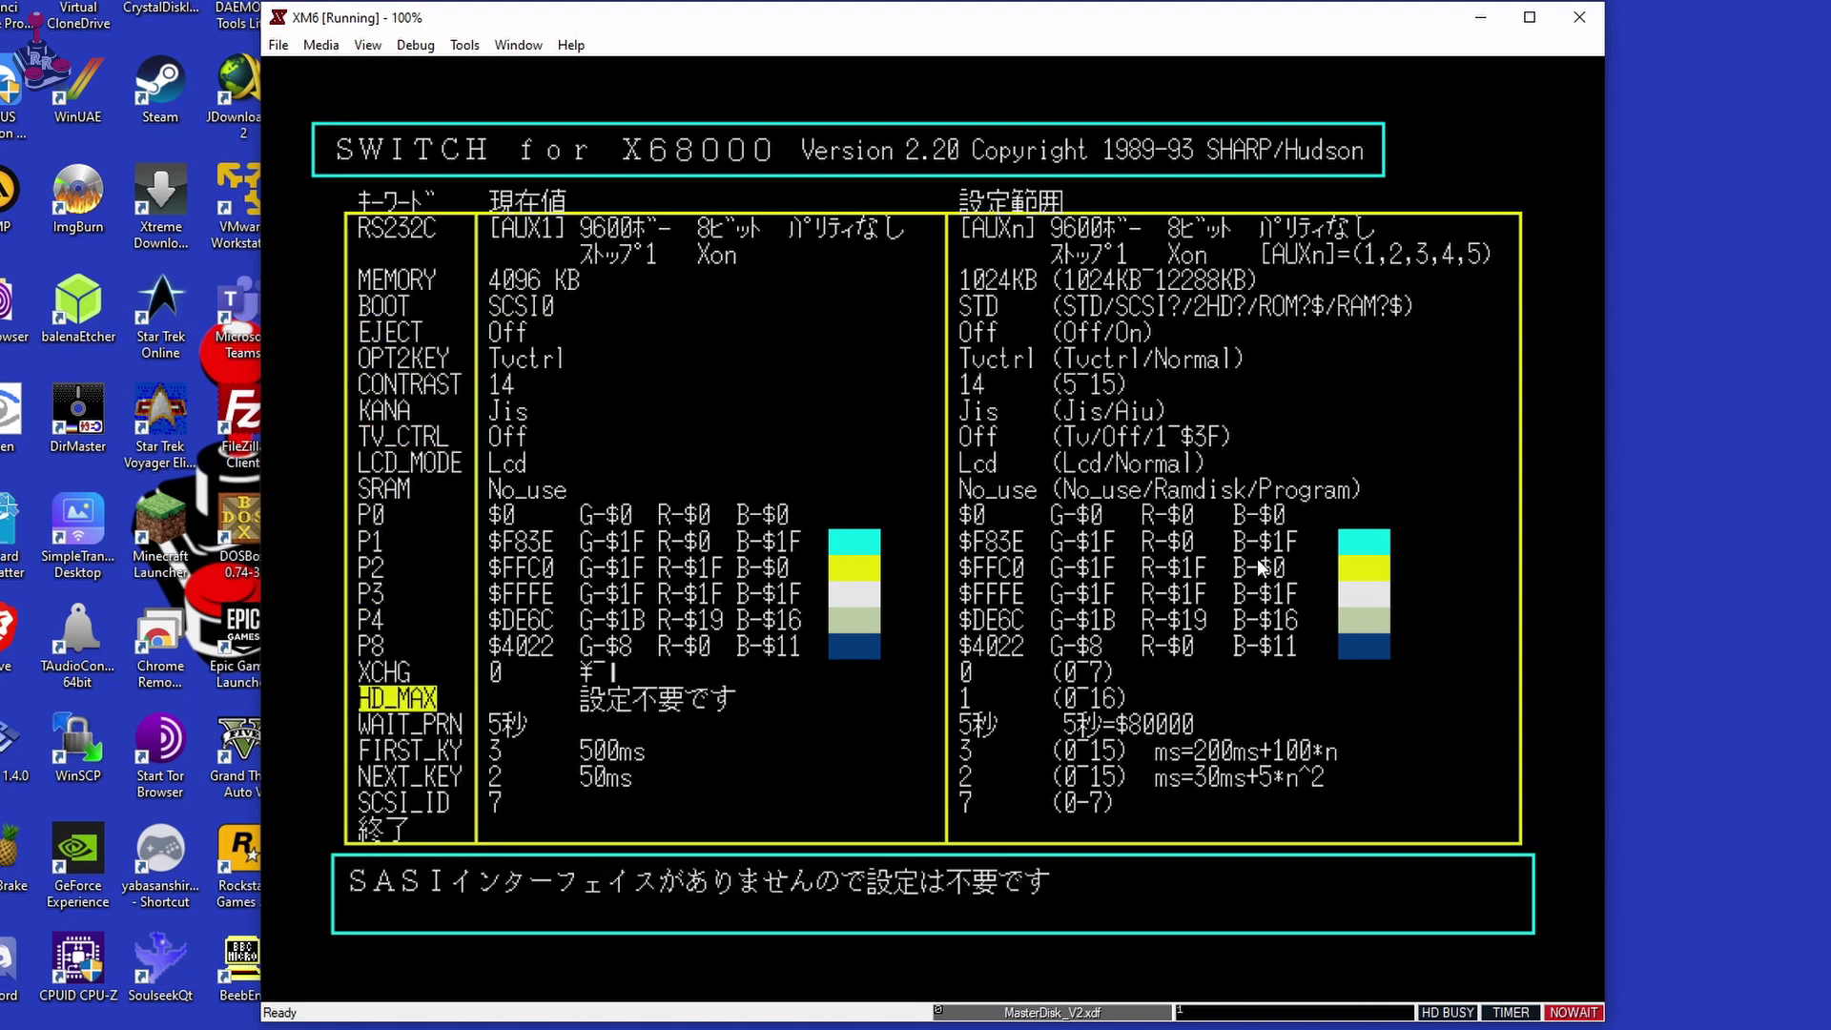
pyautogui.press('Down')
pyautogui.press('Up')
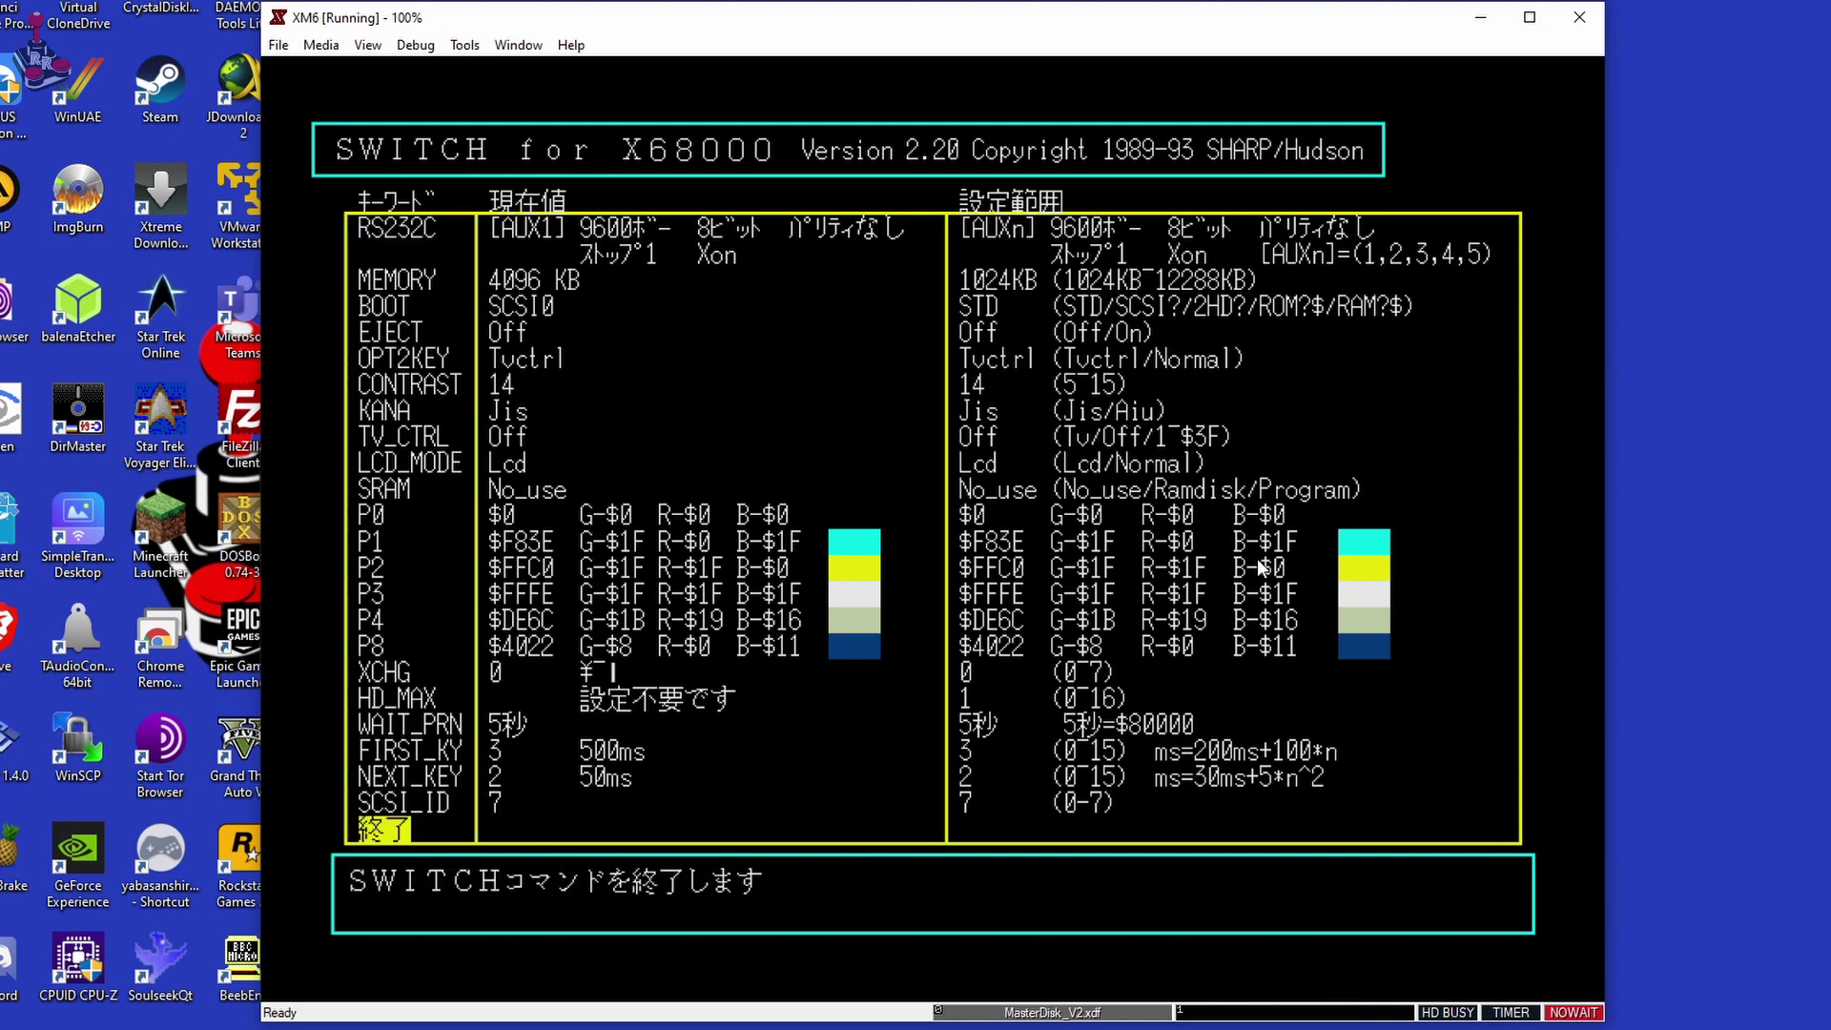
pyautogui.press('Return')
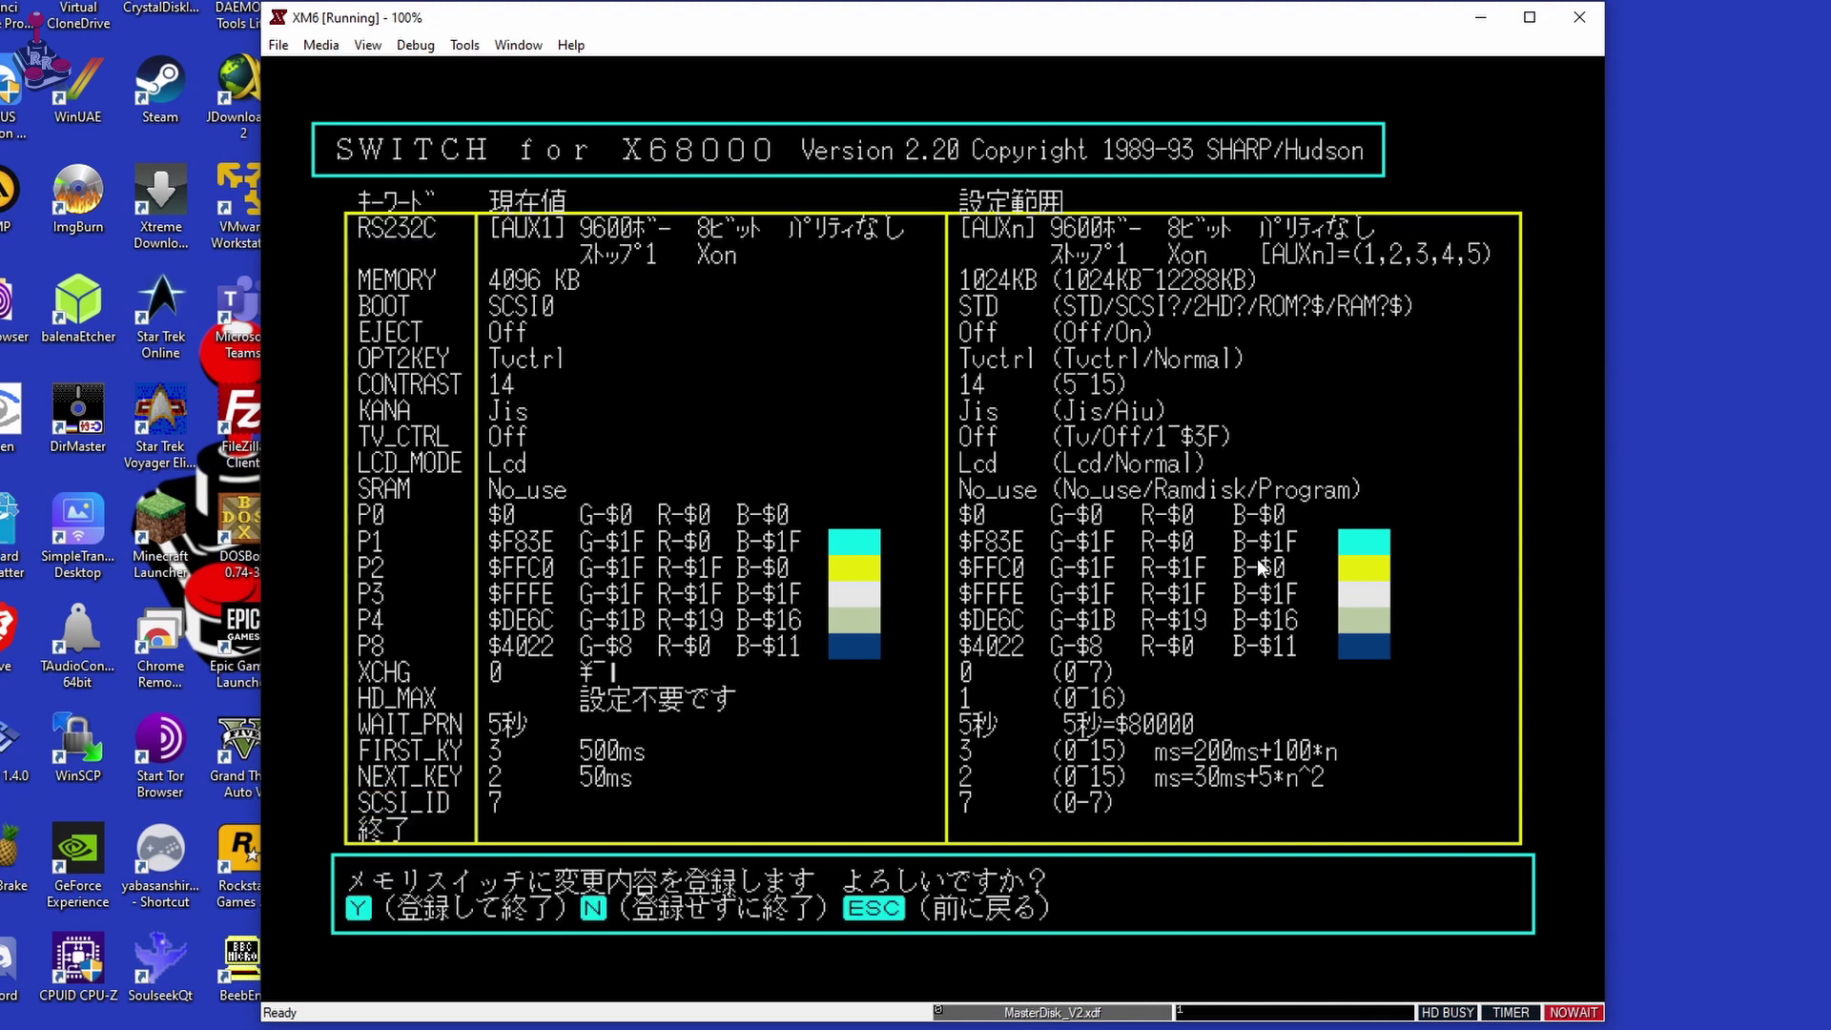
pyautogui.press('y')
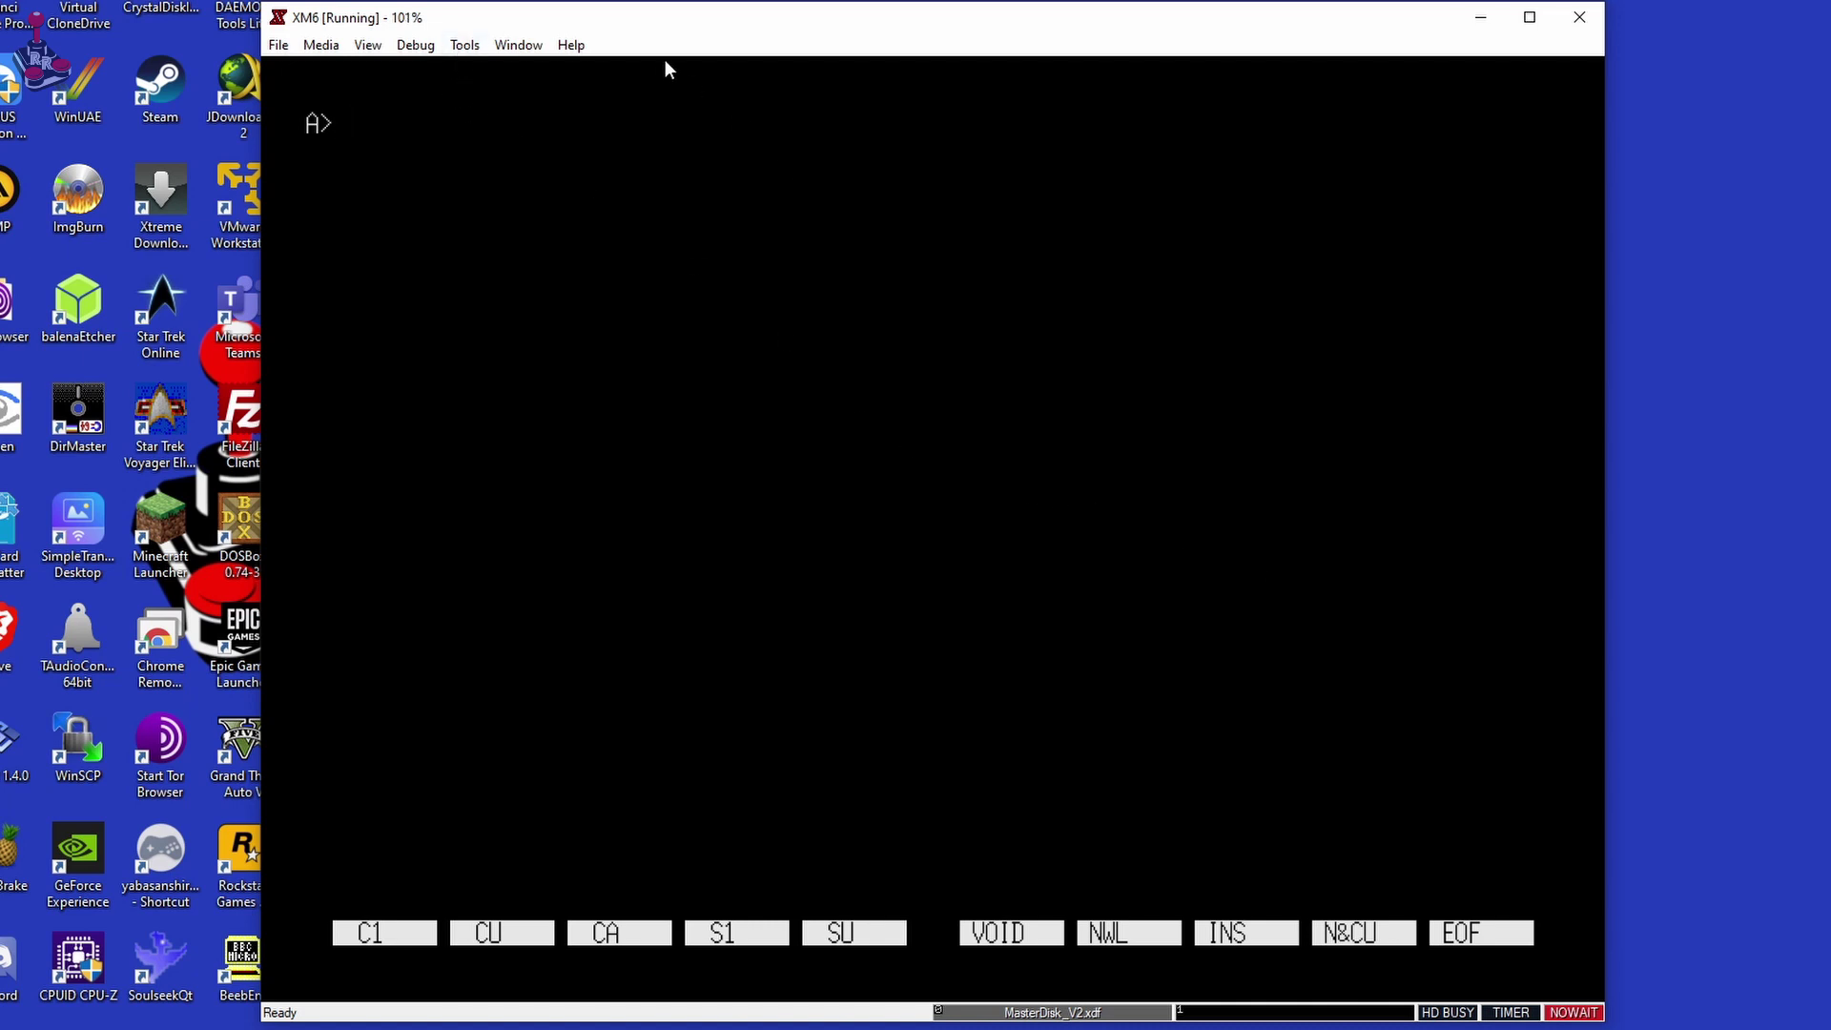
# Eject the master disk from floppy drive #0
pyautogui.click(279, 46)
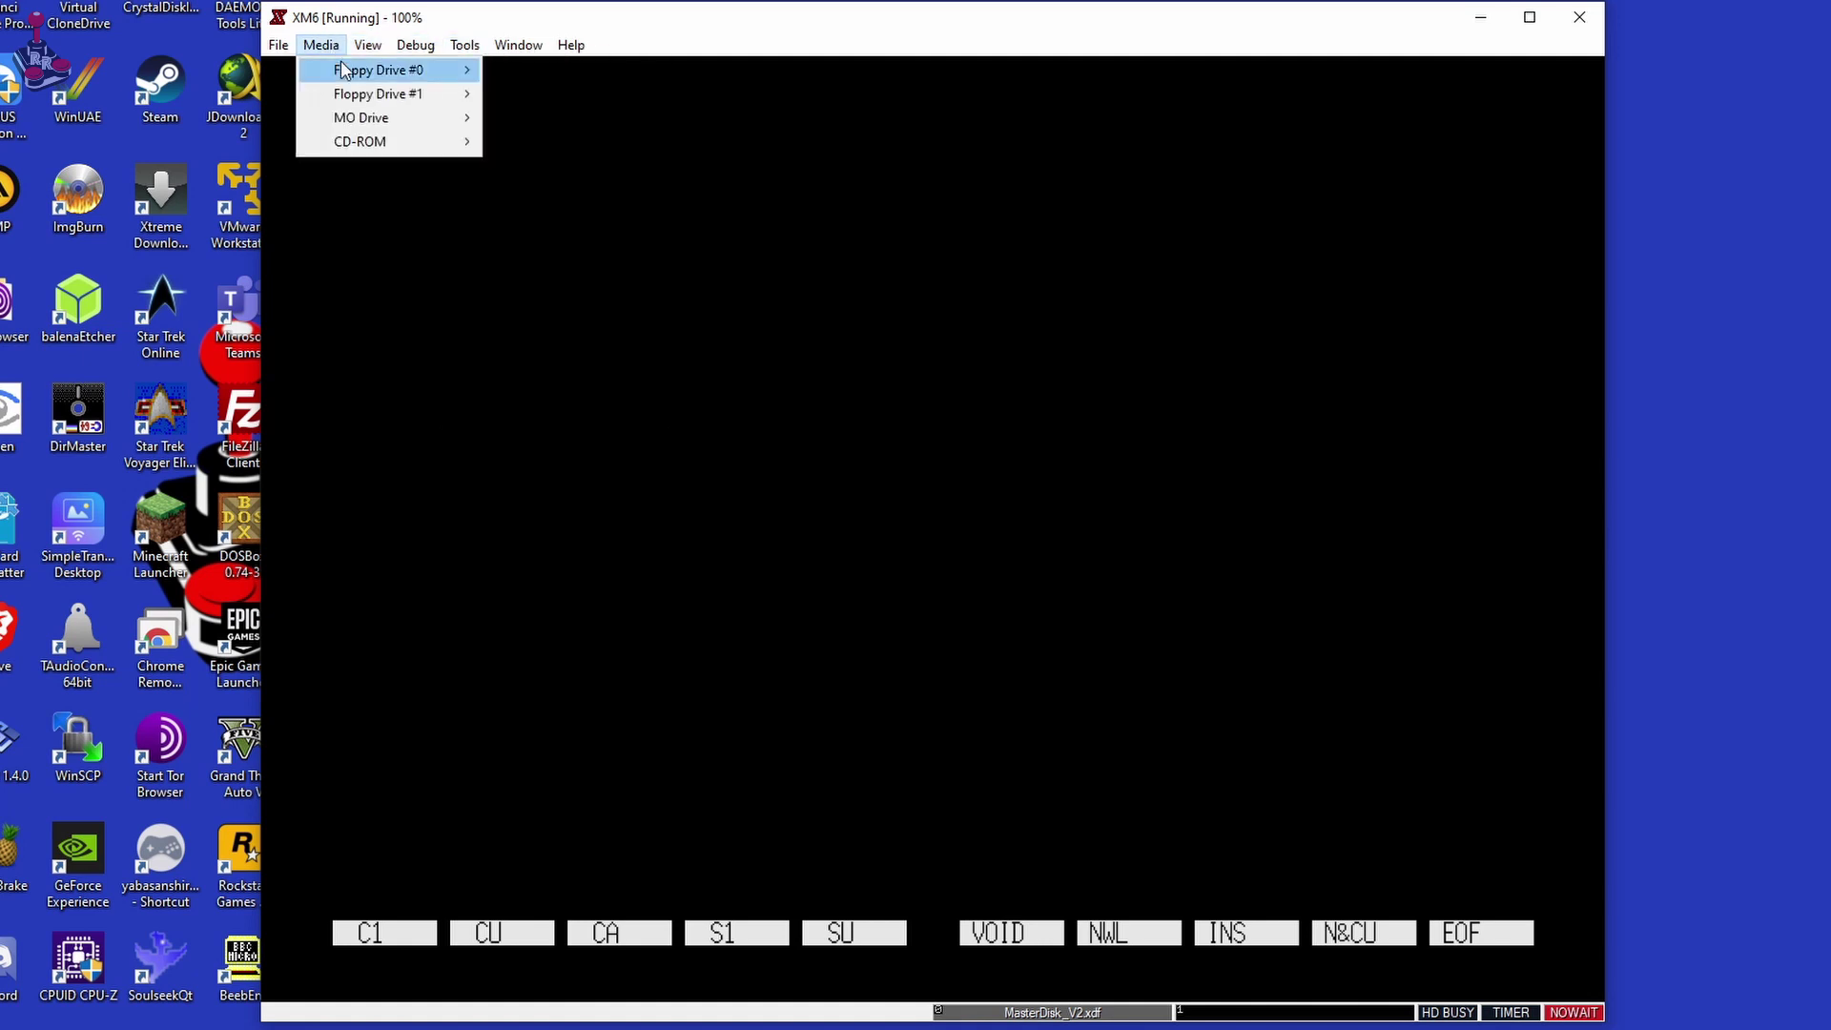
pyautogui.moveTo(391, 76)
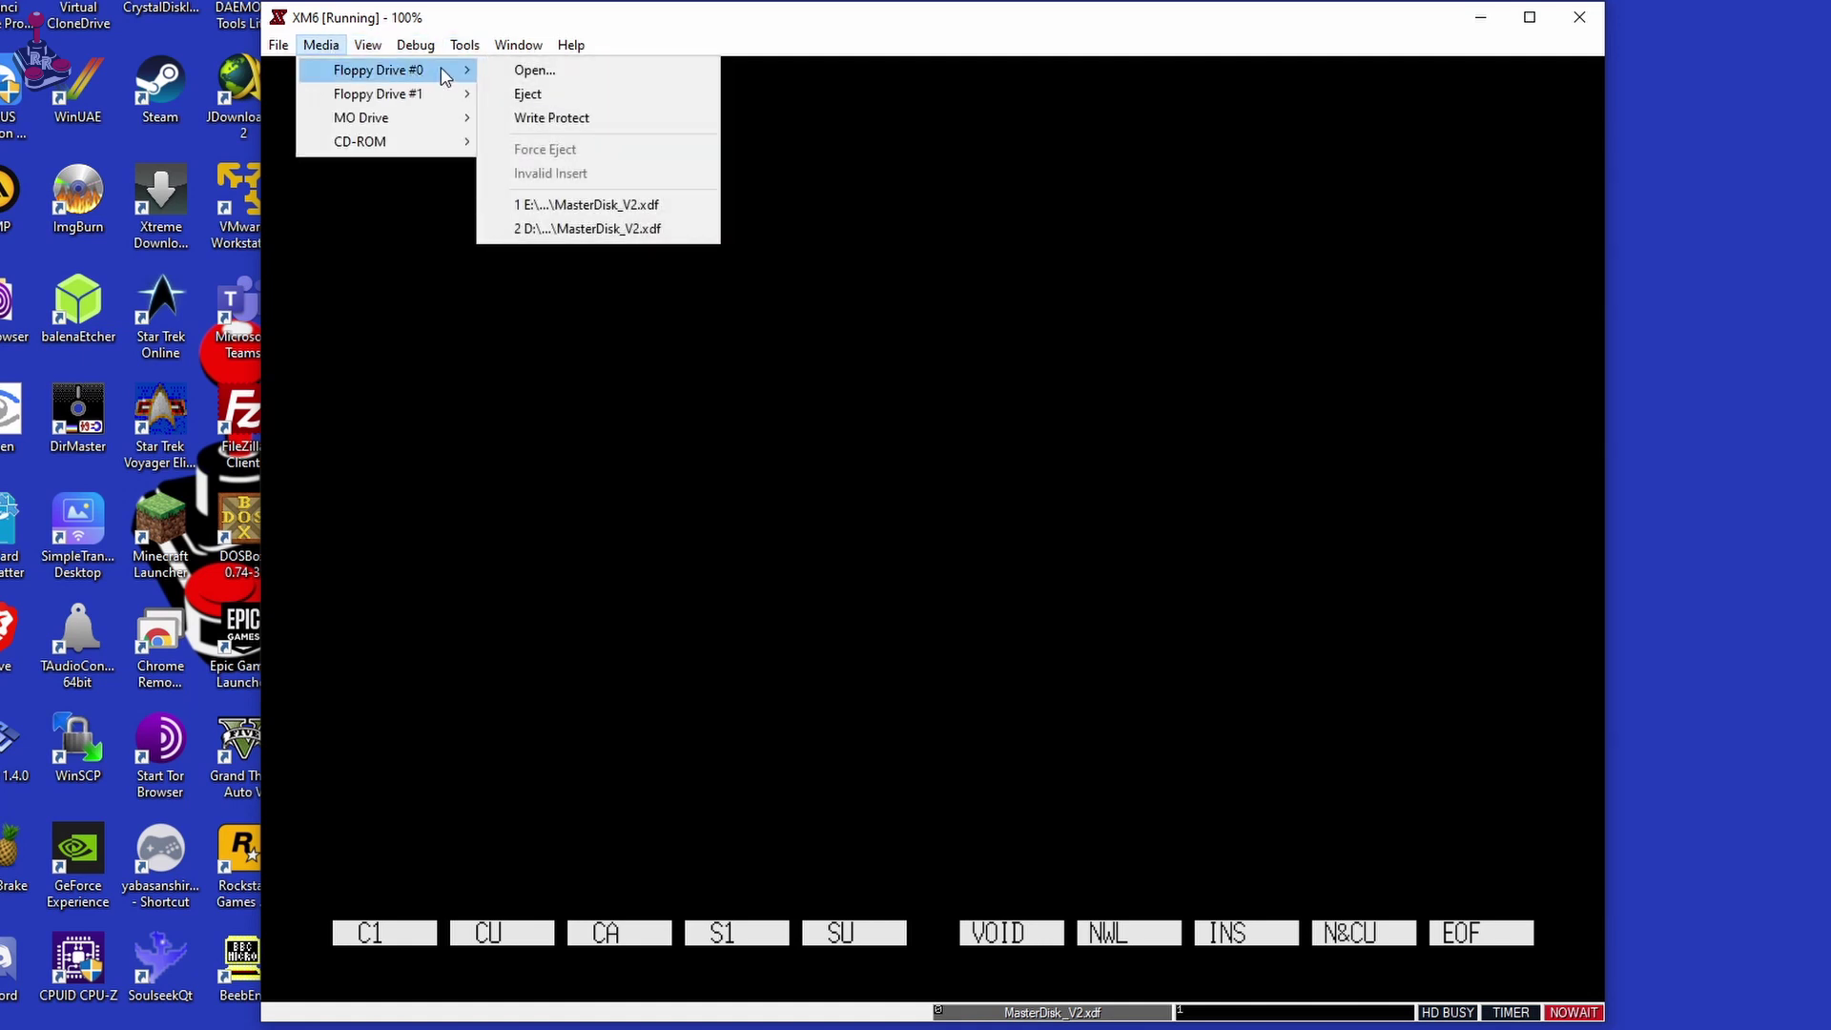
pyautogui.click(530, 94)
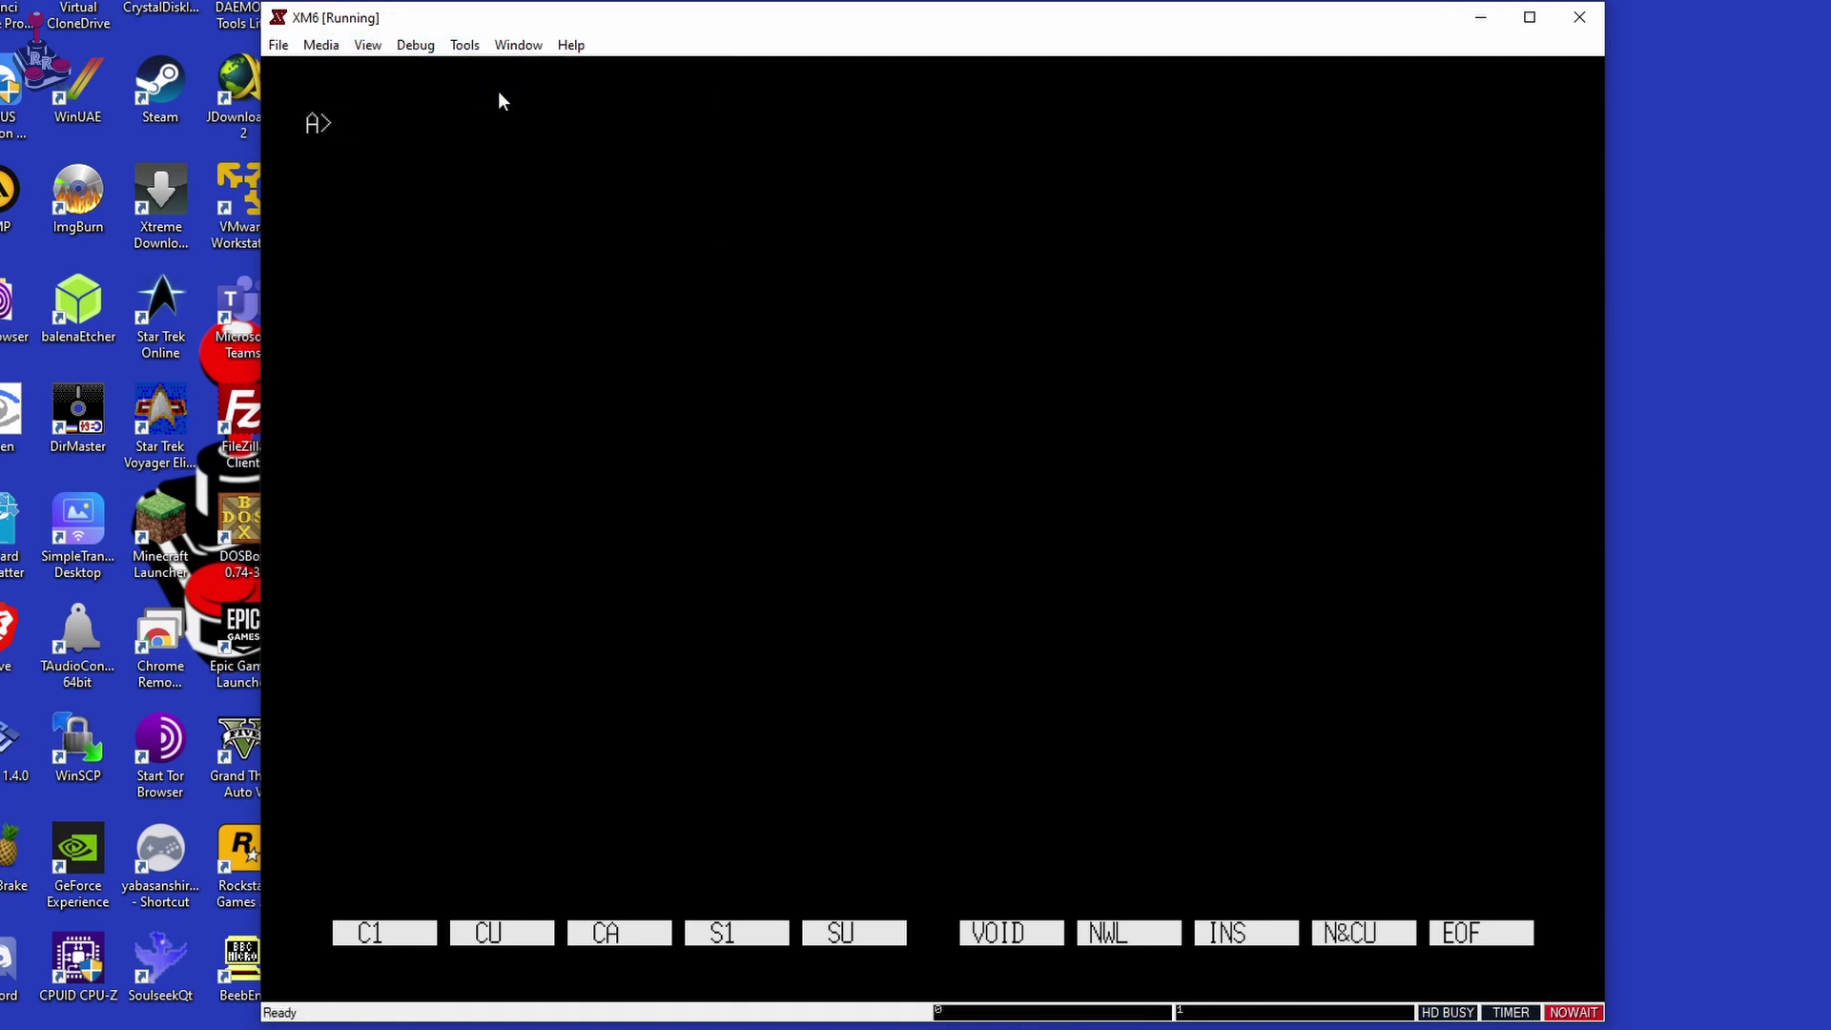
pyautogui.click(321, 44)
pyautogui.moveTo(361, 77)
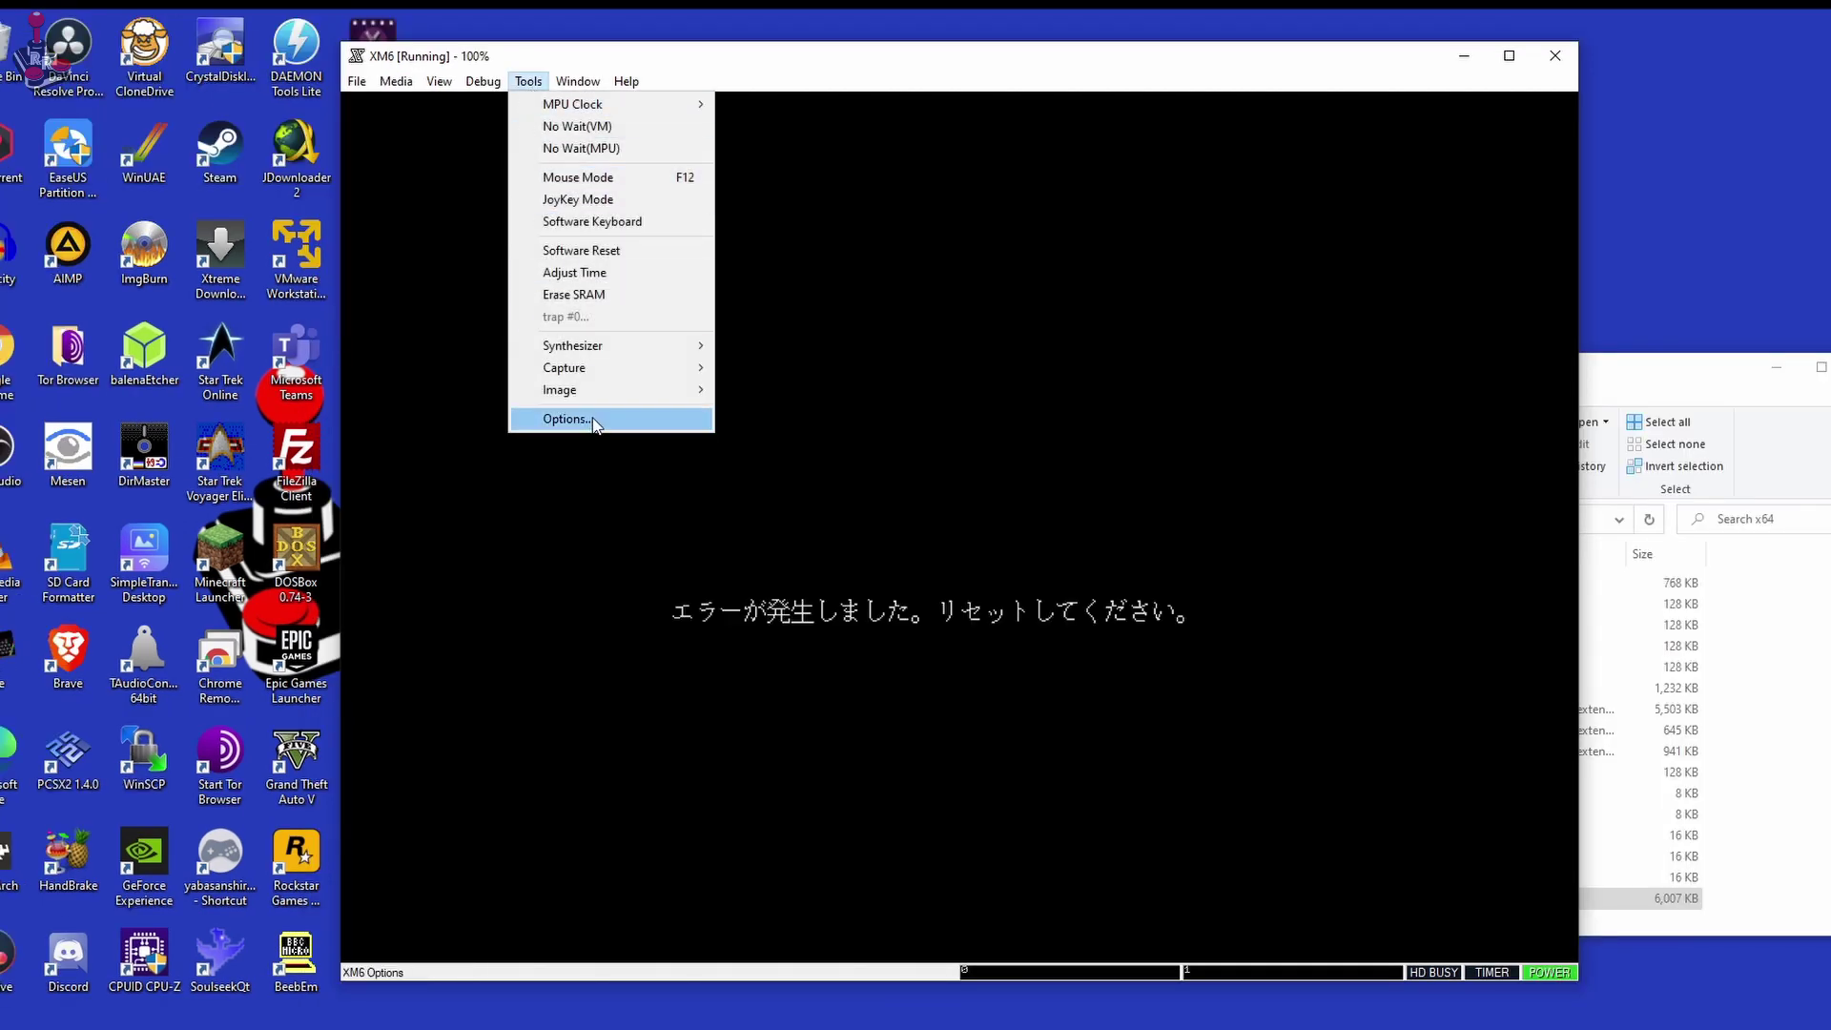
# In the emulator options, set the SCSI interface to Internal and the number of SCSI drives to 1
pyautogui.click(569, 420)
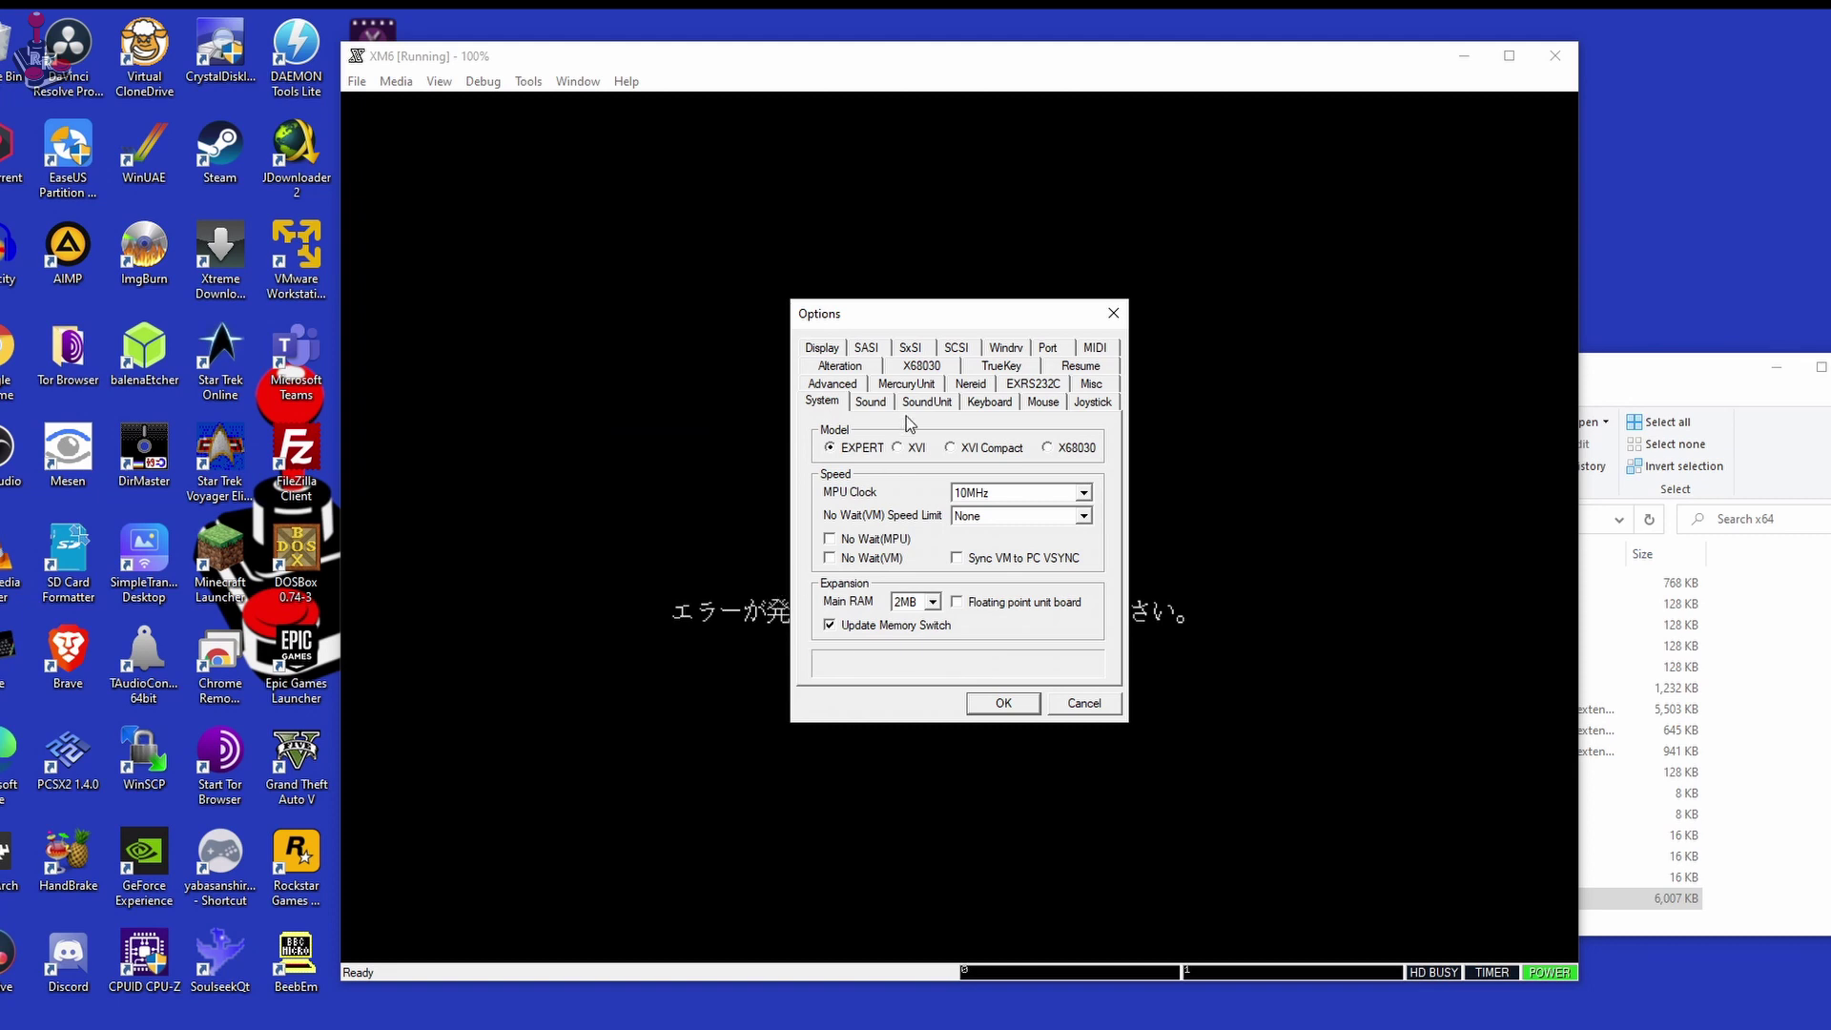
pyautogui.click(870, 348)
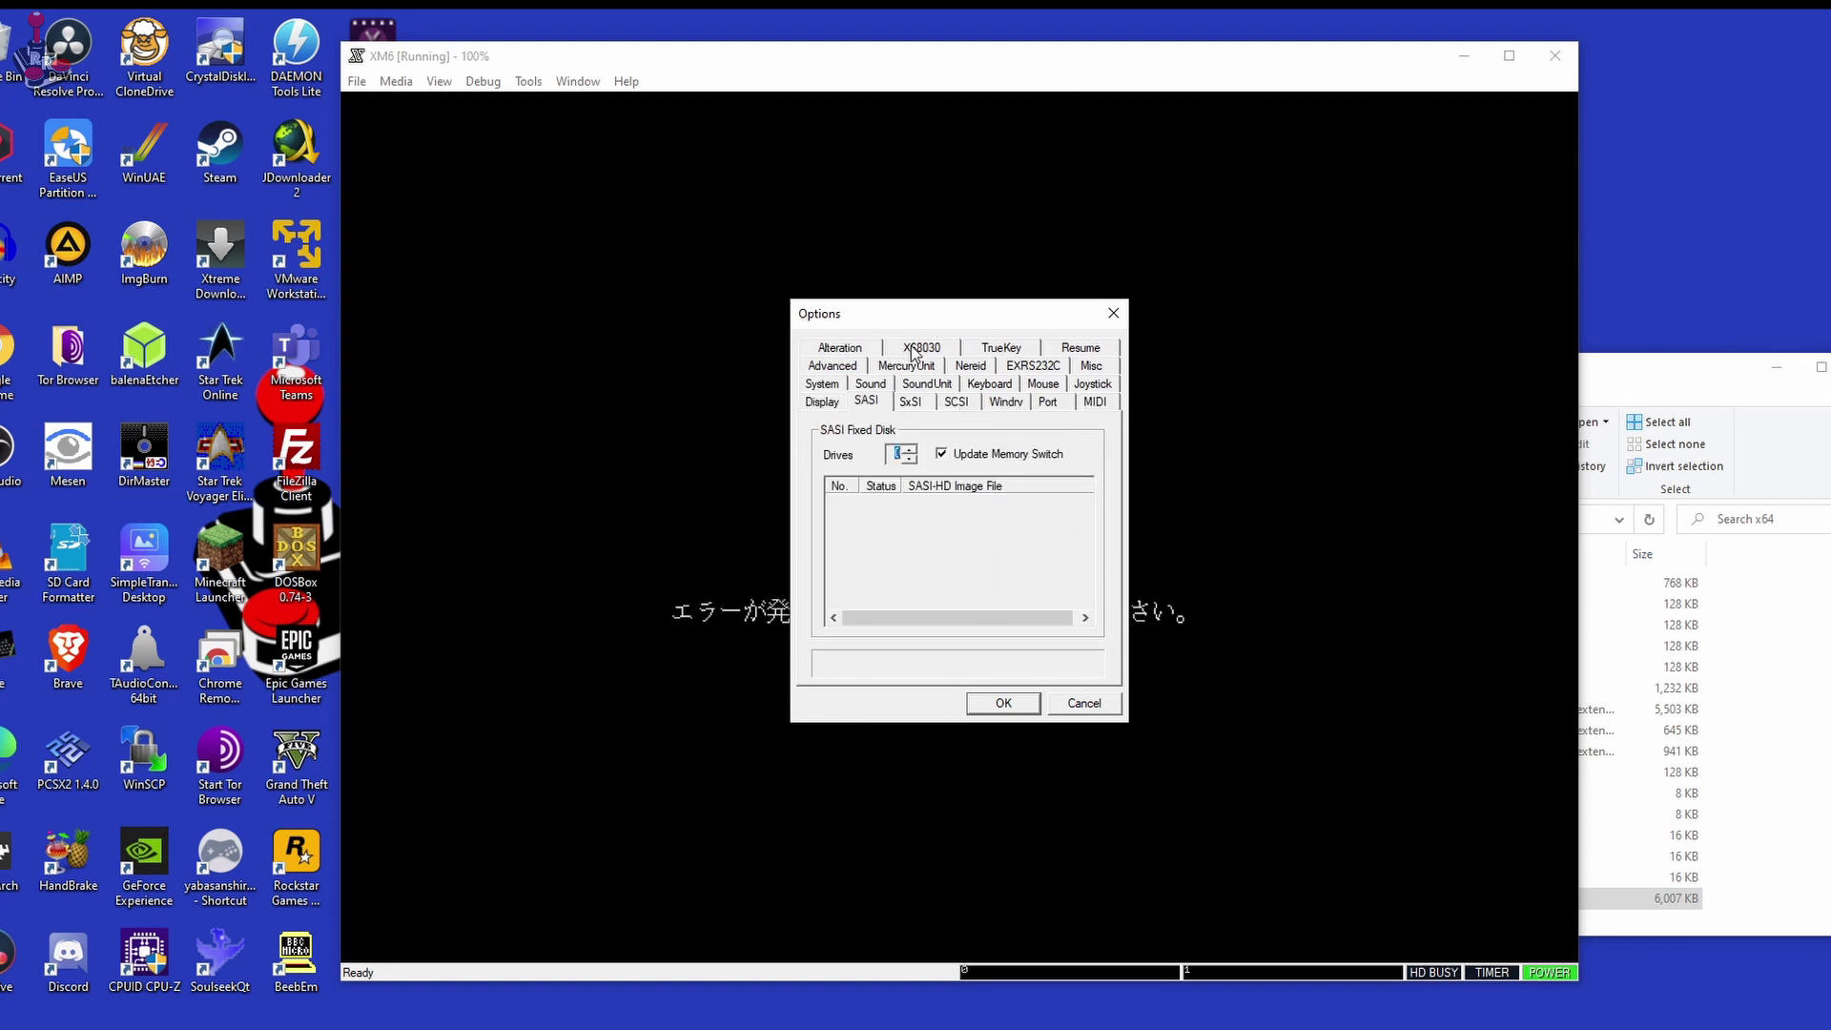
pyautogui.click(913, 403)
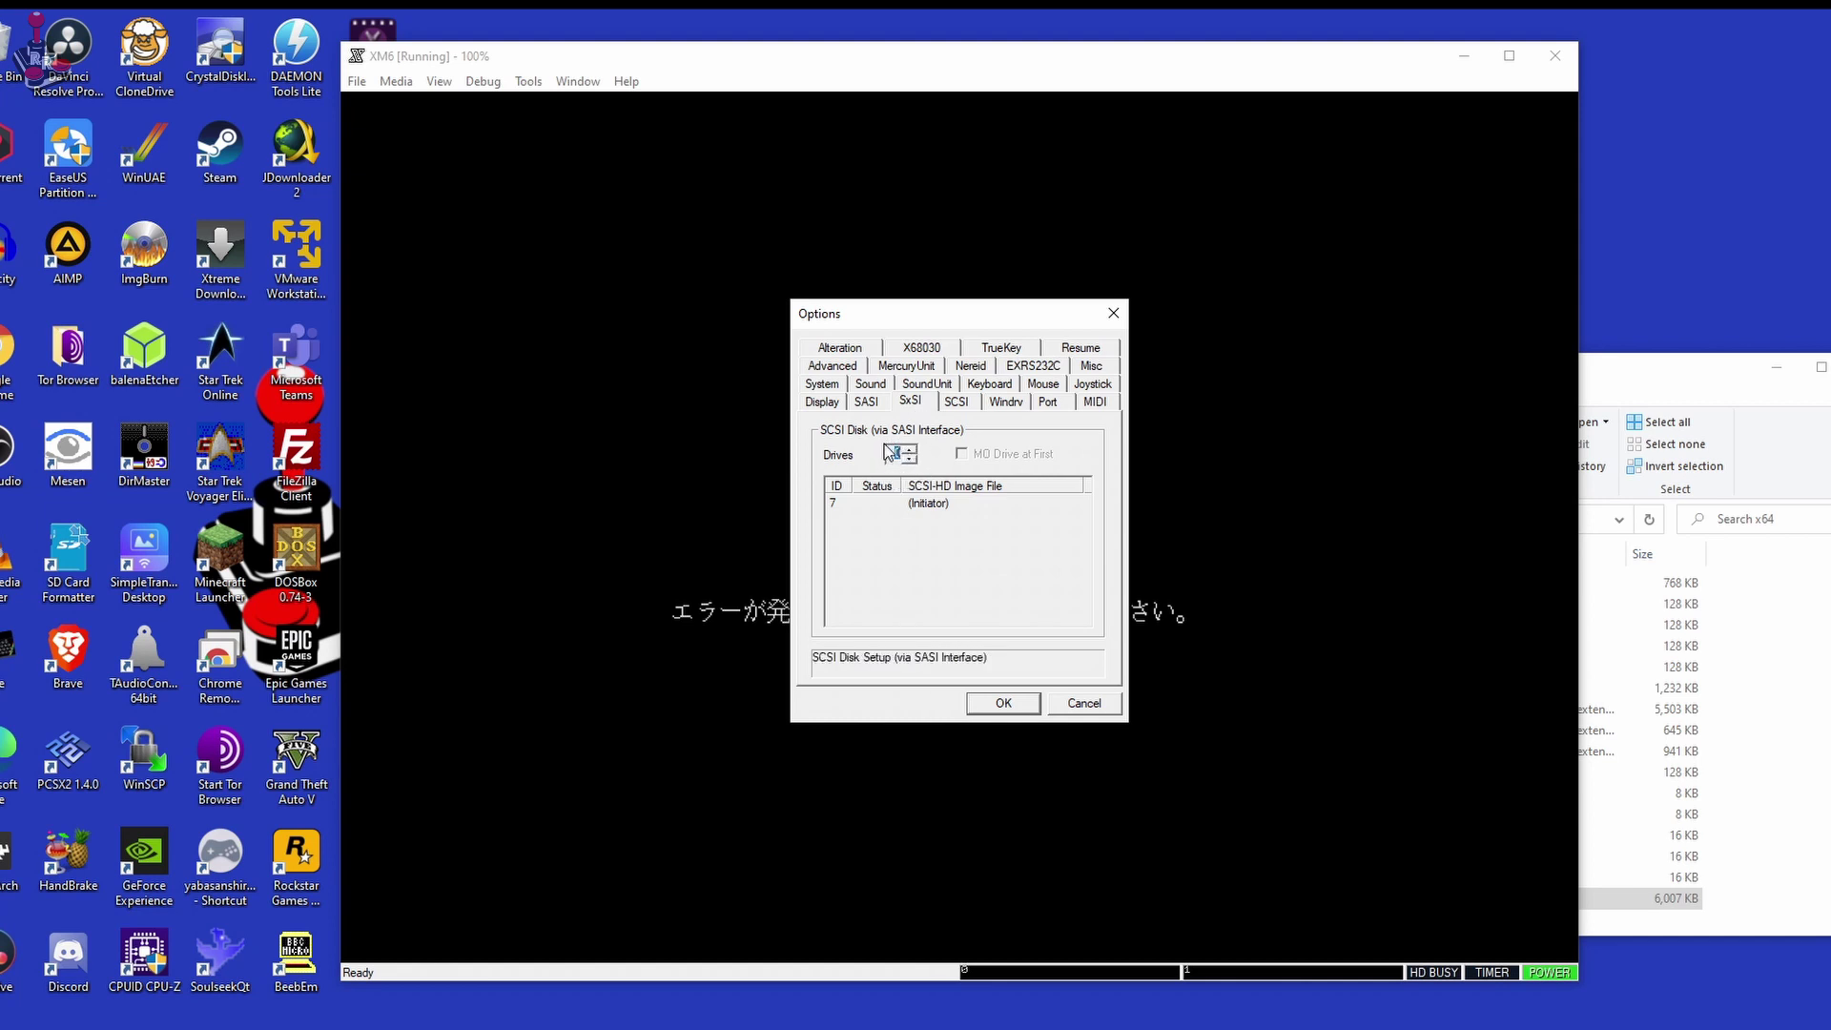
pyautogui.click(964, 402)
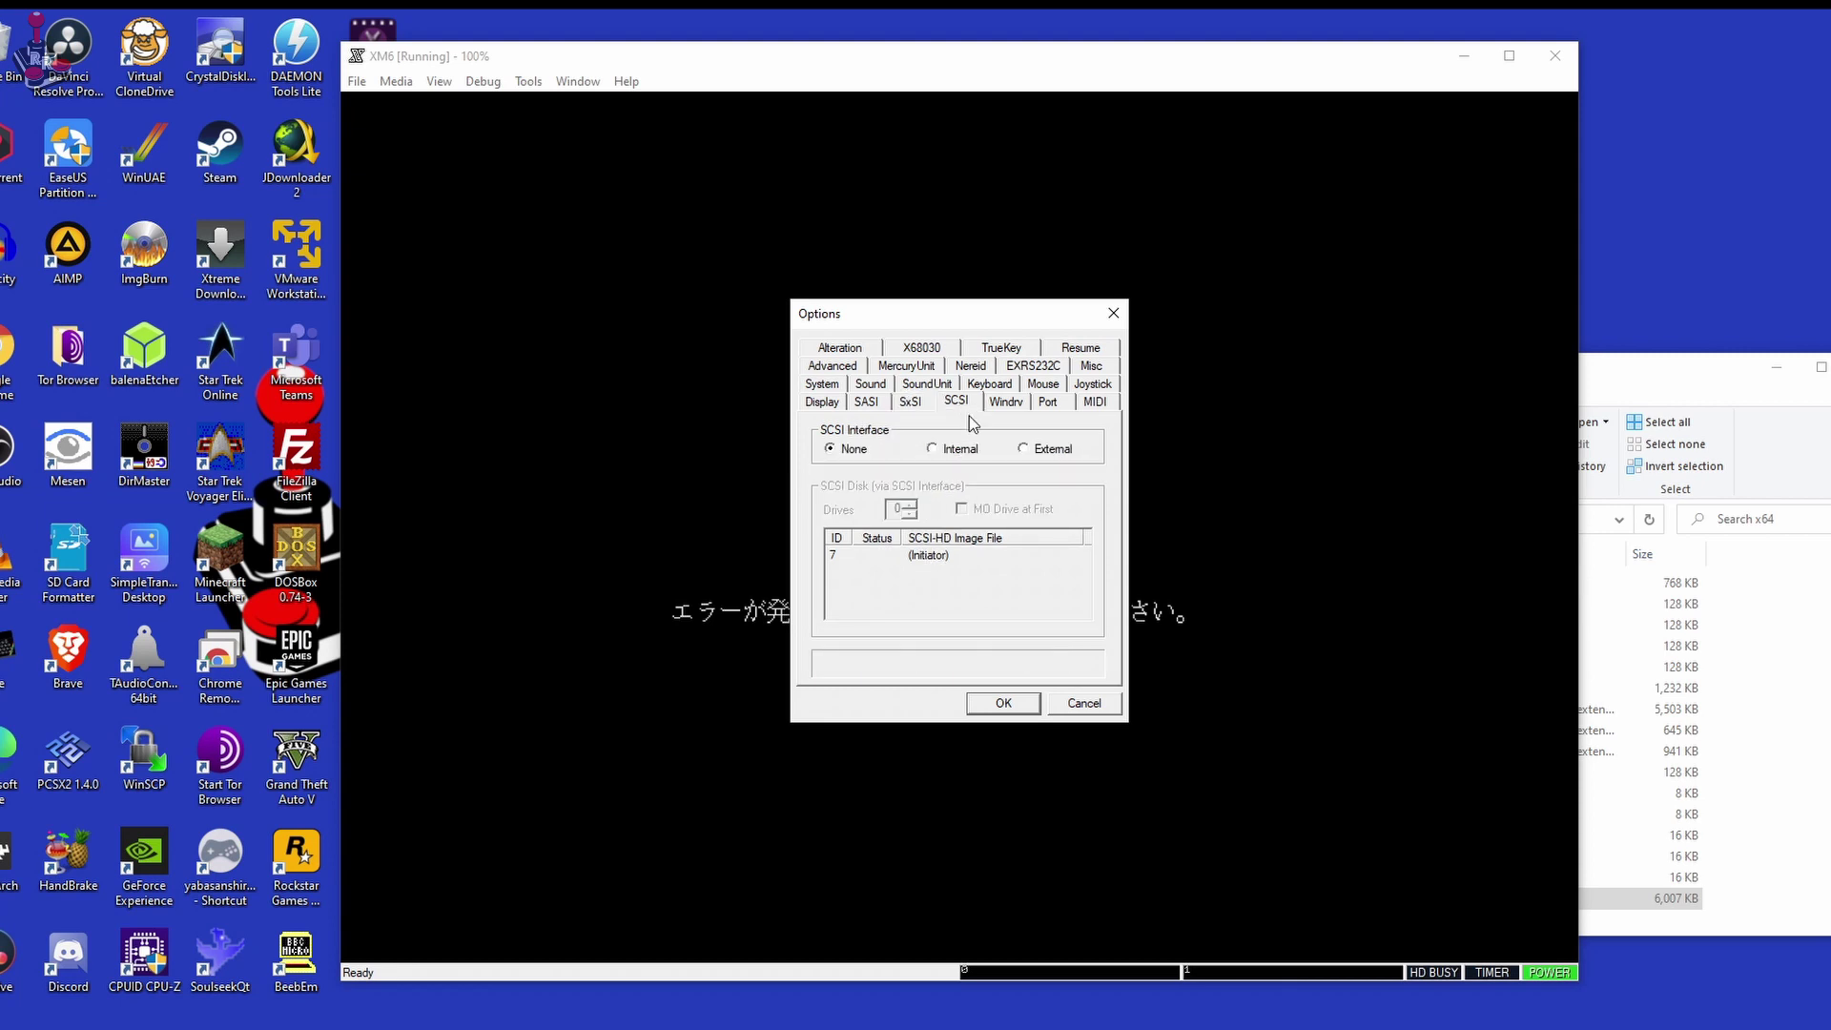
pyautogui.click(932, 449)
pyautogui.click(909, 505)
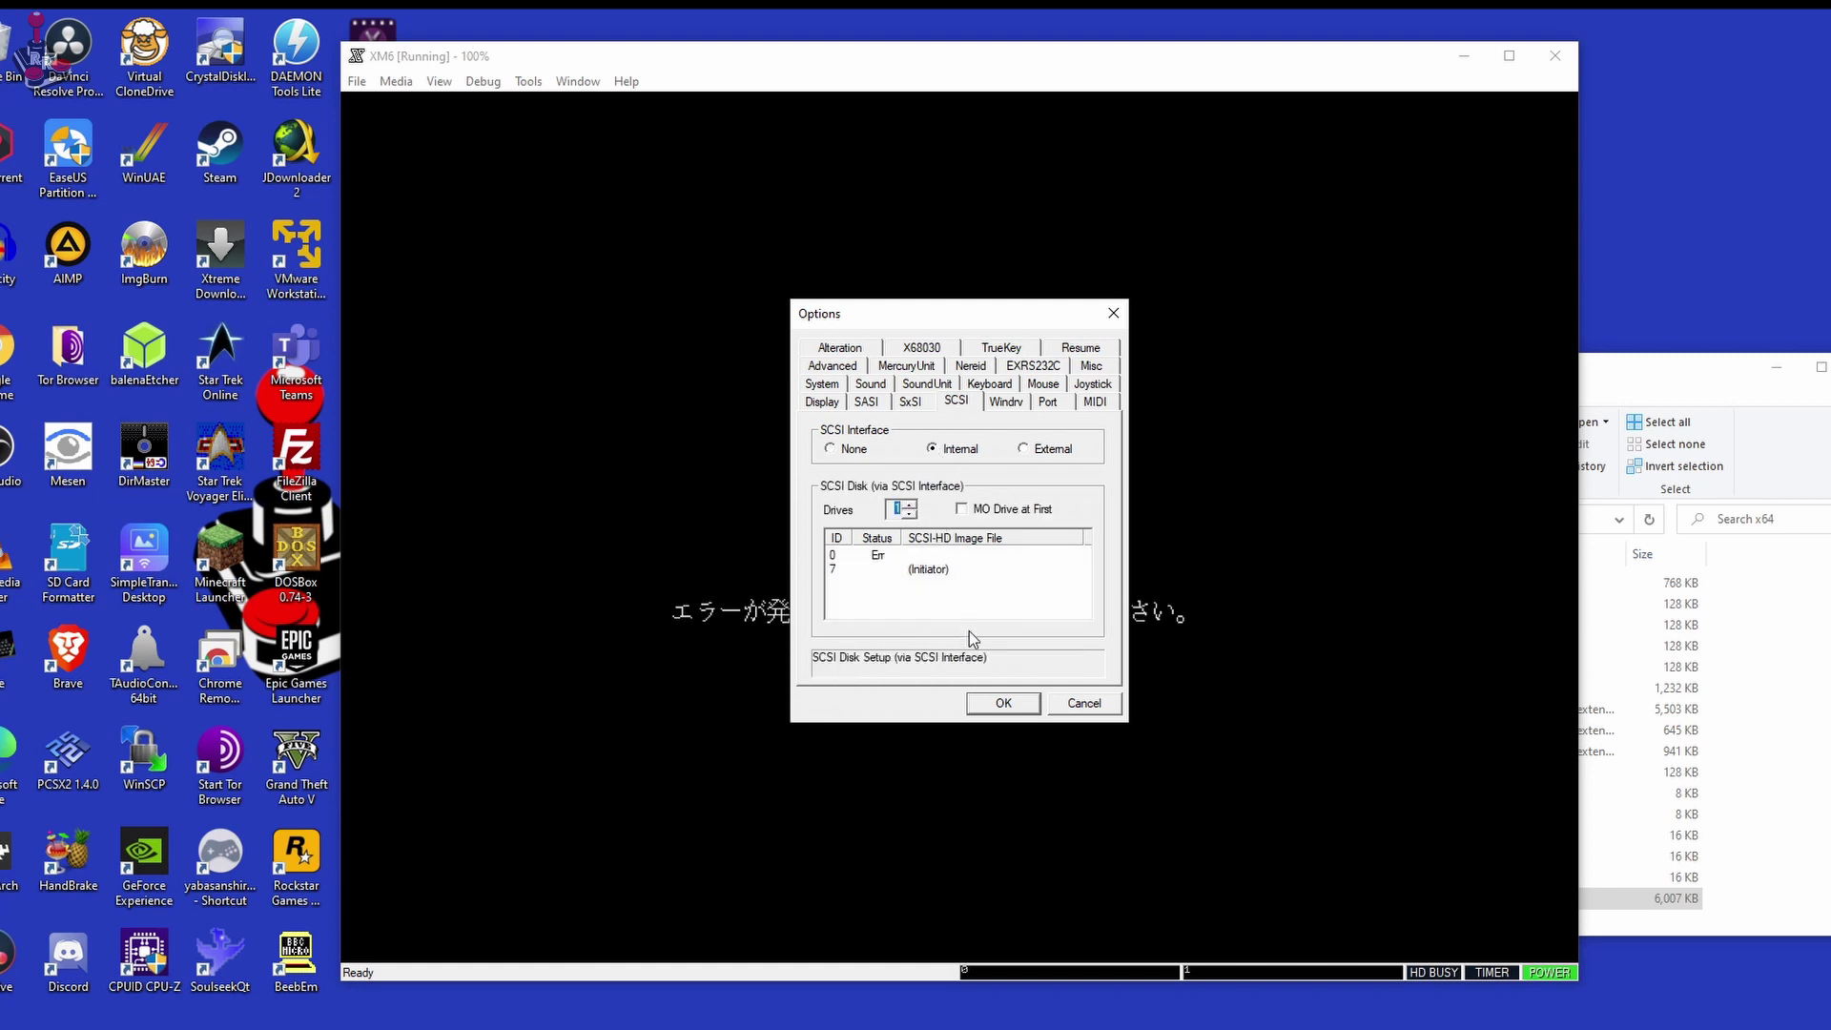
# Assign the X68000_V4.HDS image from the X68000V4 folder to SCSI ID 0 and accept the options
pyautogui.click(887, 558)
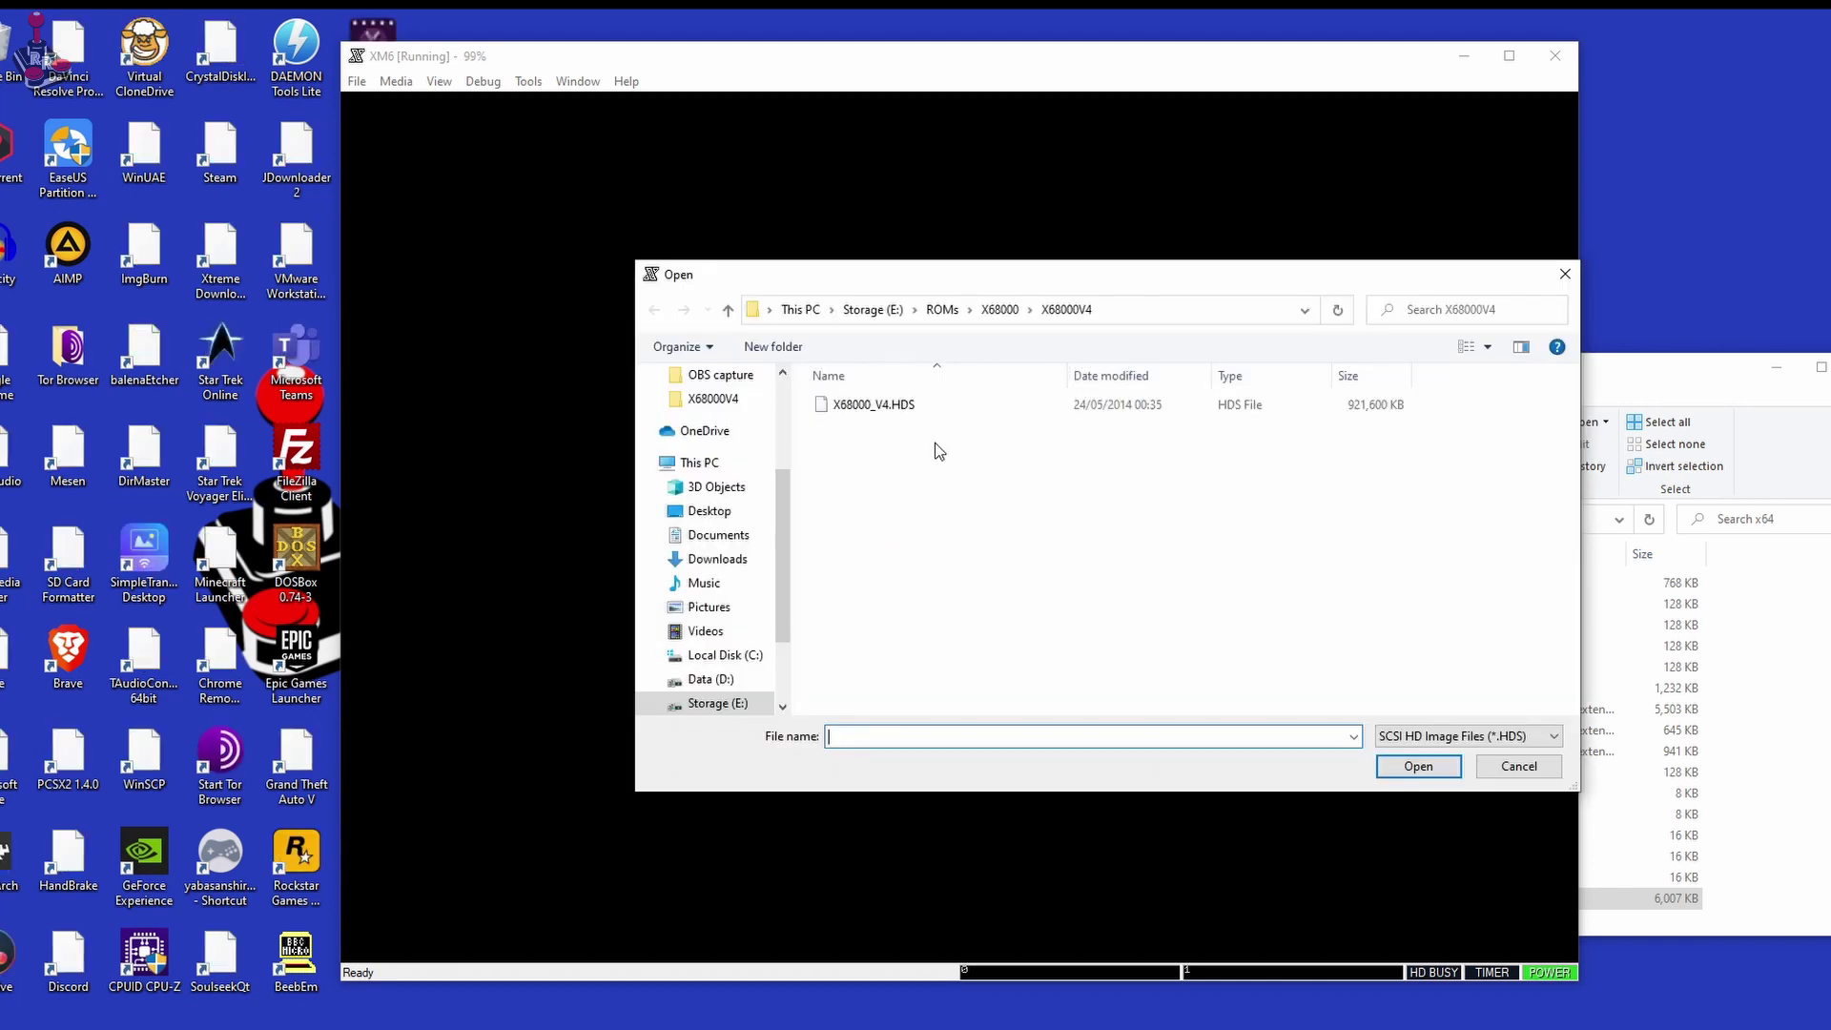
pyautogui.click(1000, 311)
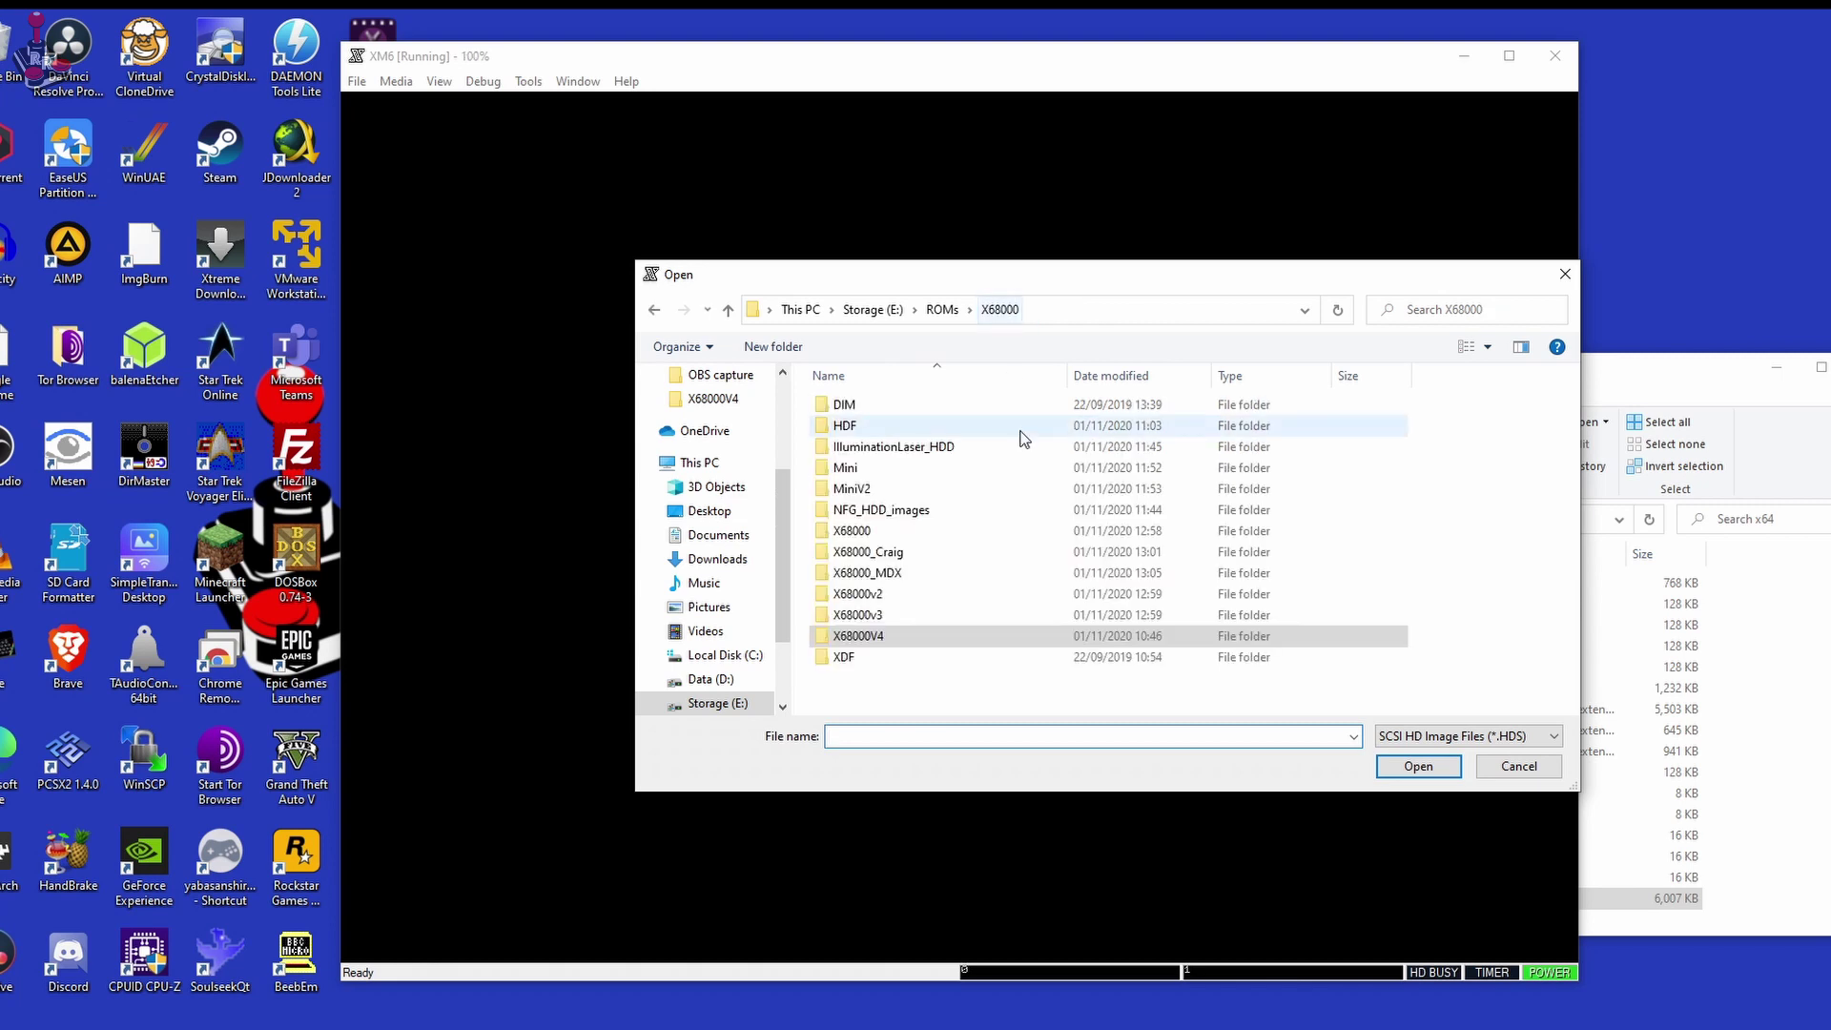
pyautogui.doubleClick(858, 636)
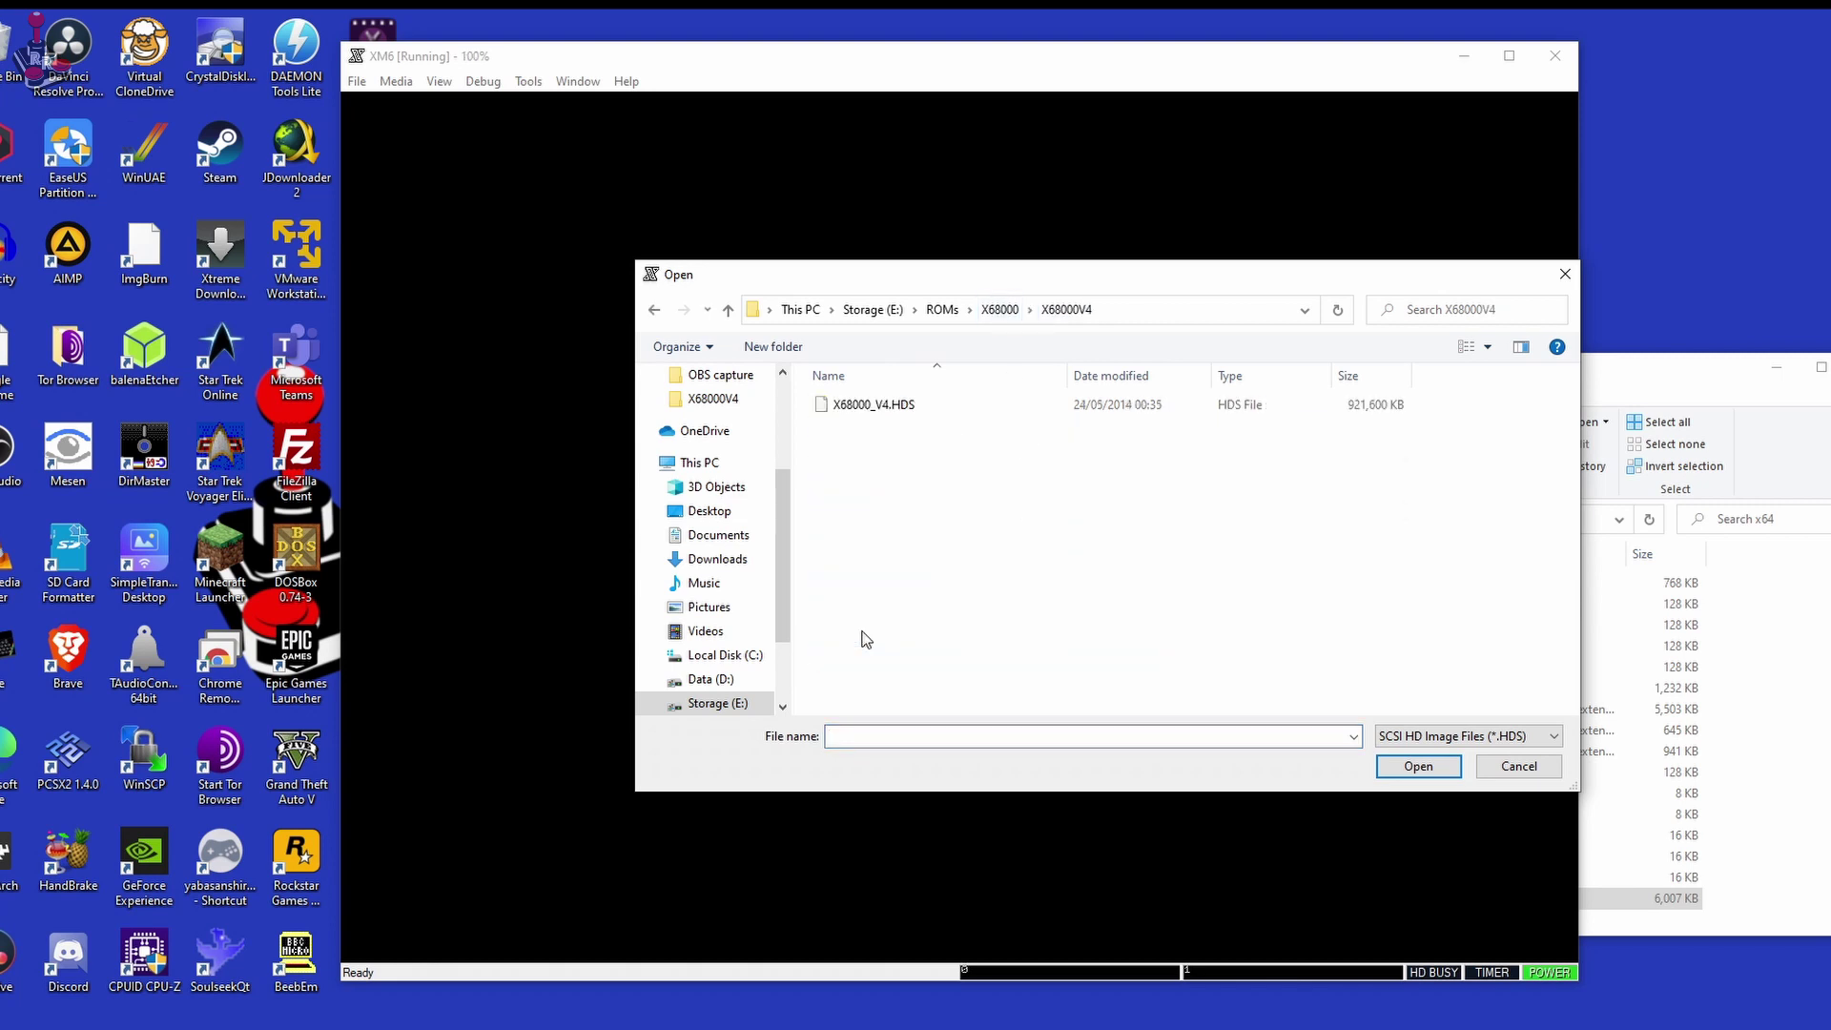
pyautogui.click(898, 409)
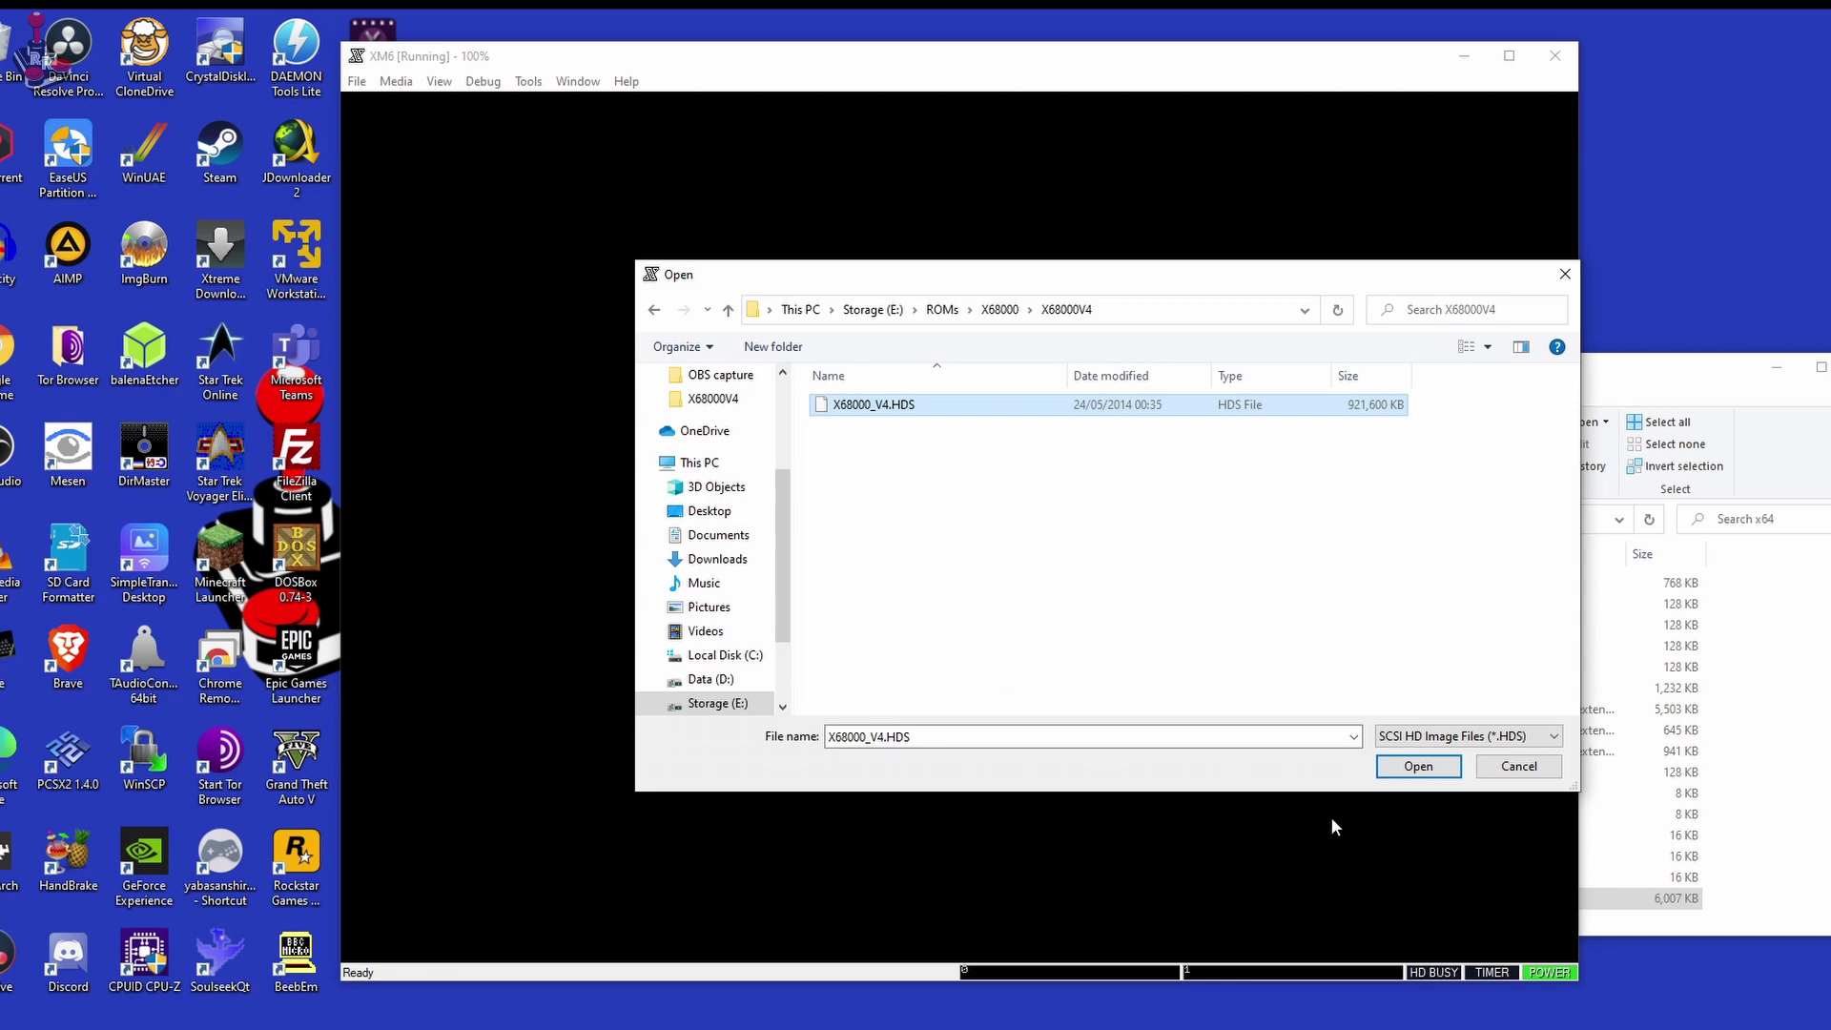
pyautogui.click(1439, 771)
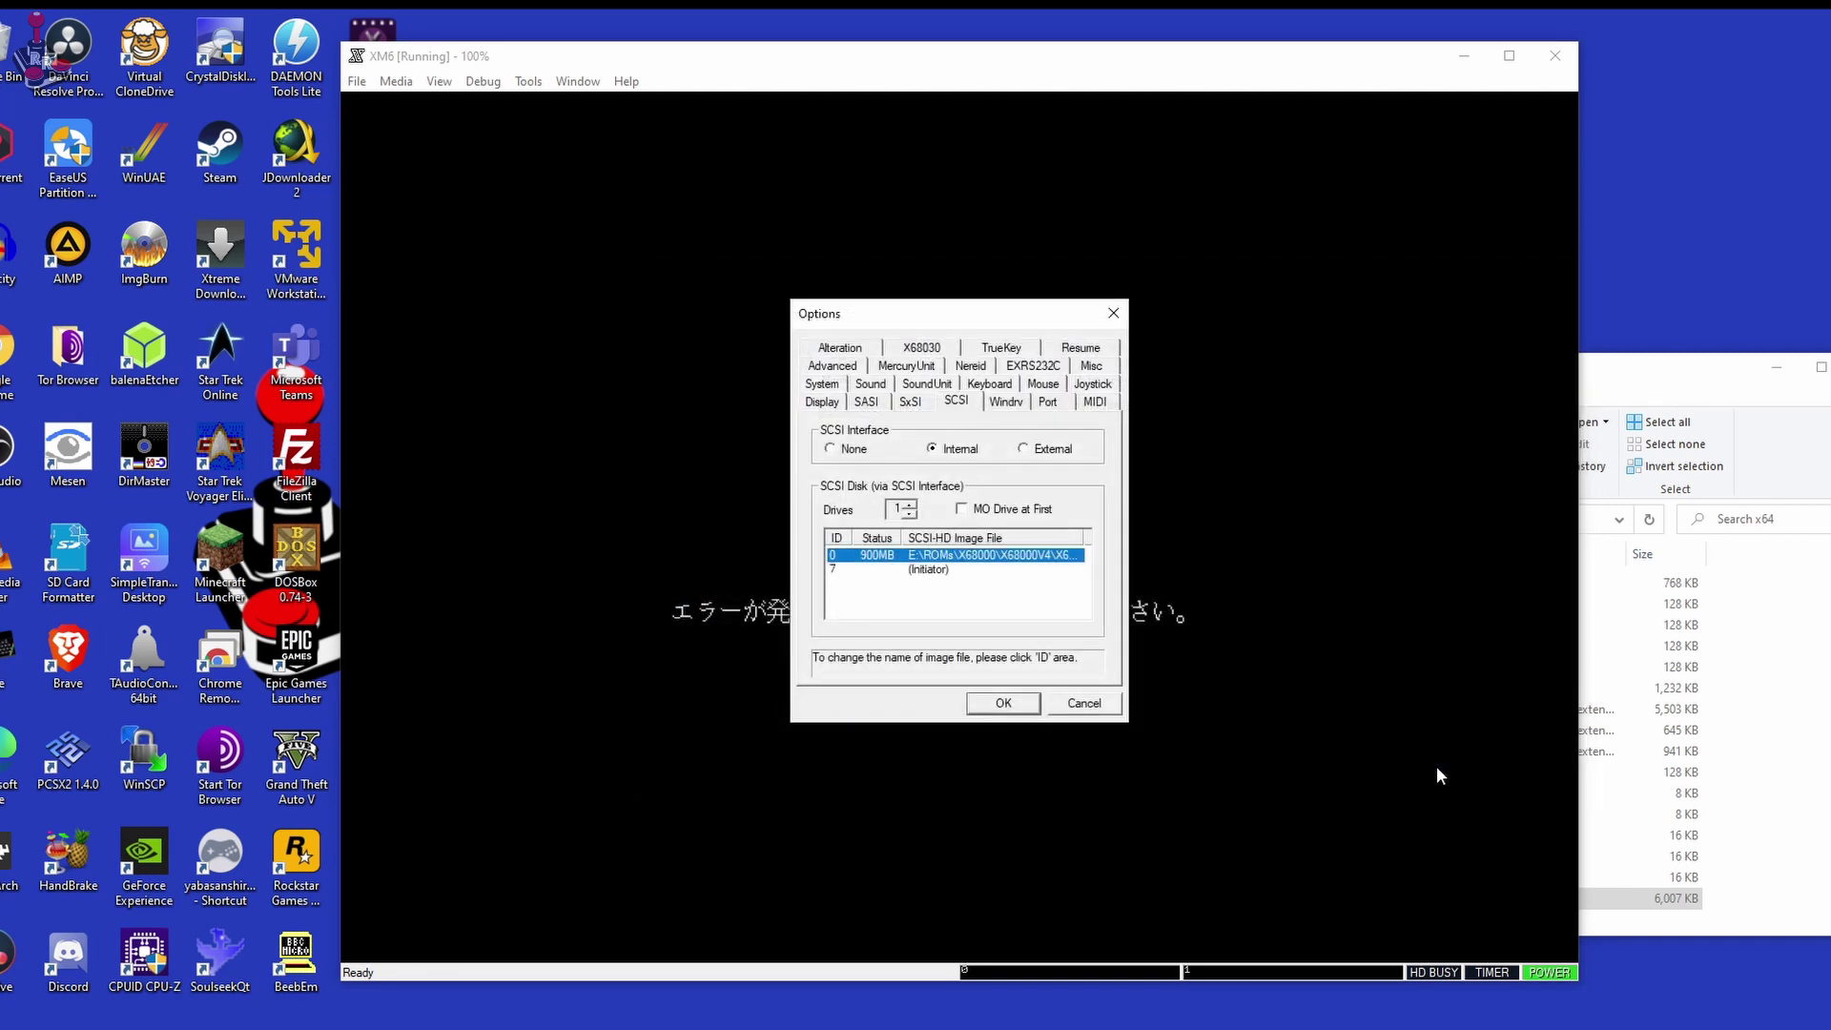
pyautogui.click(1014, 706)
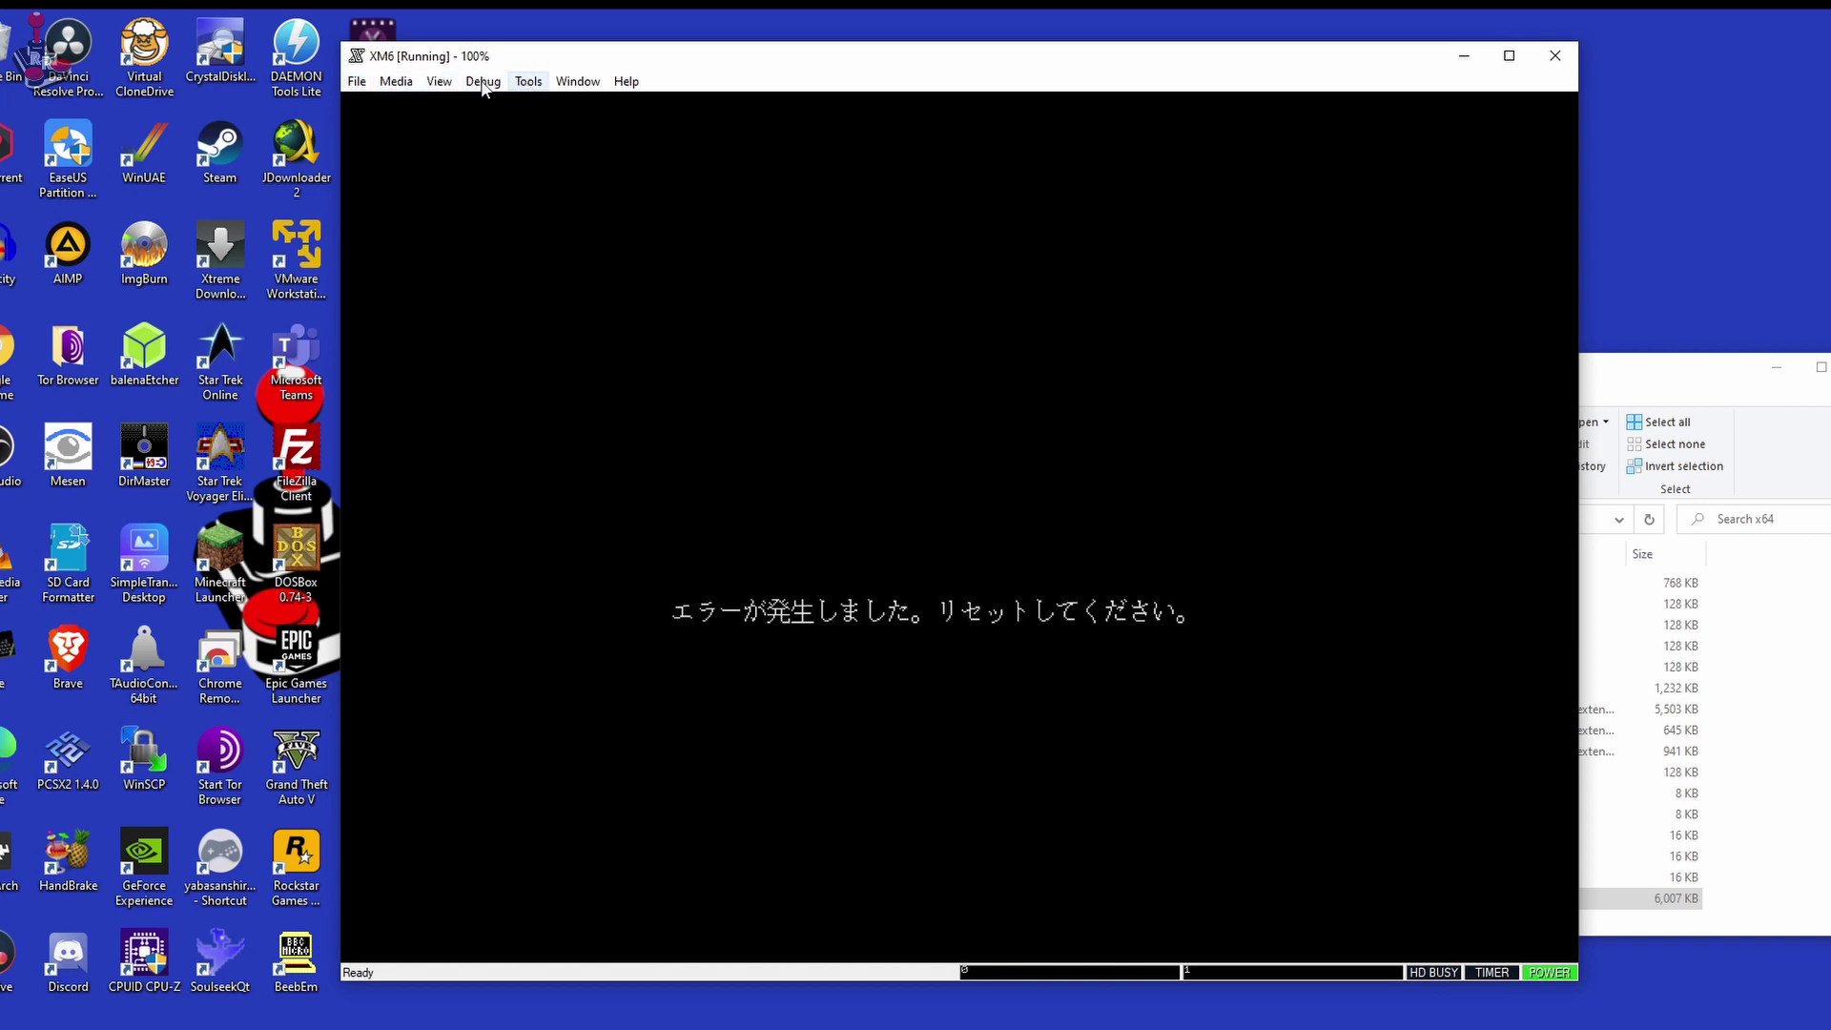
# Review the System and X68030 settings in the emulator options
pyautogui.click(530, 84)
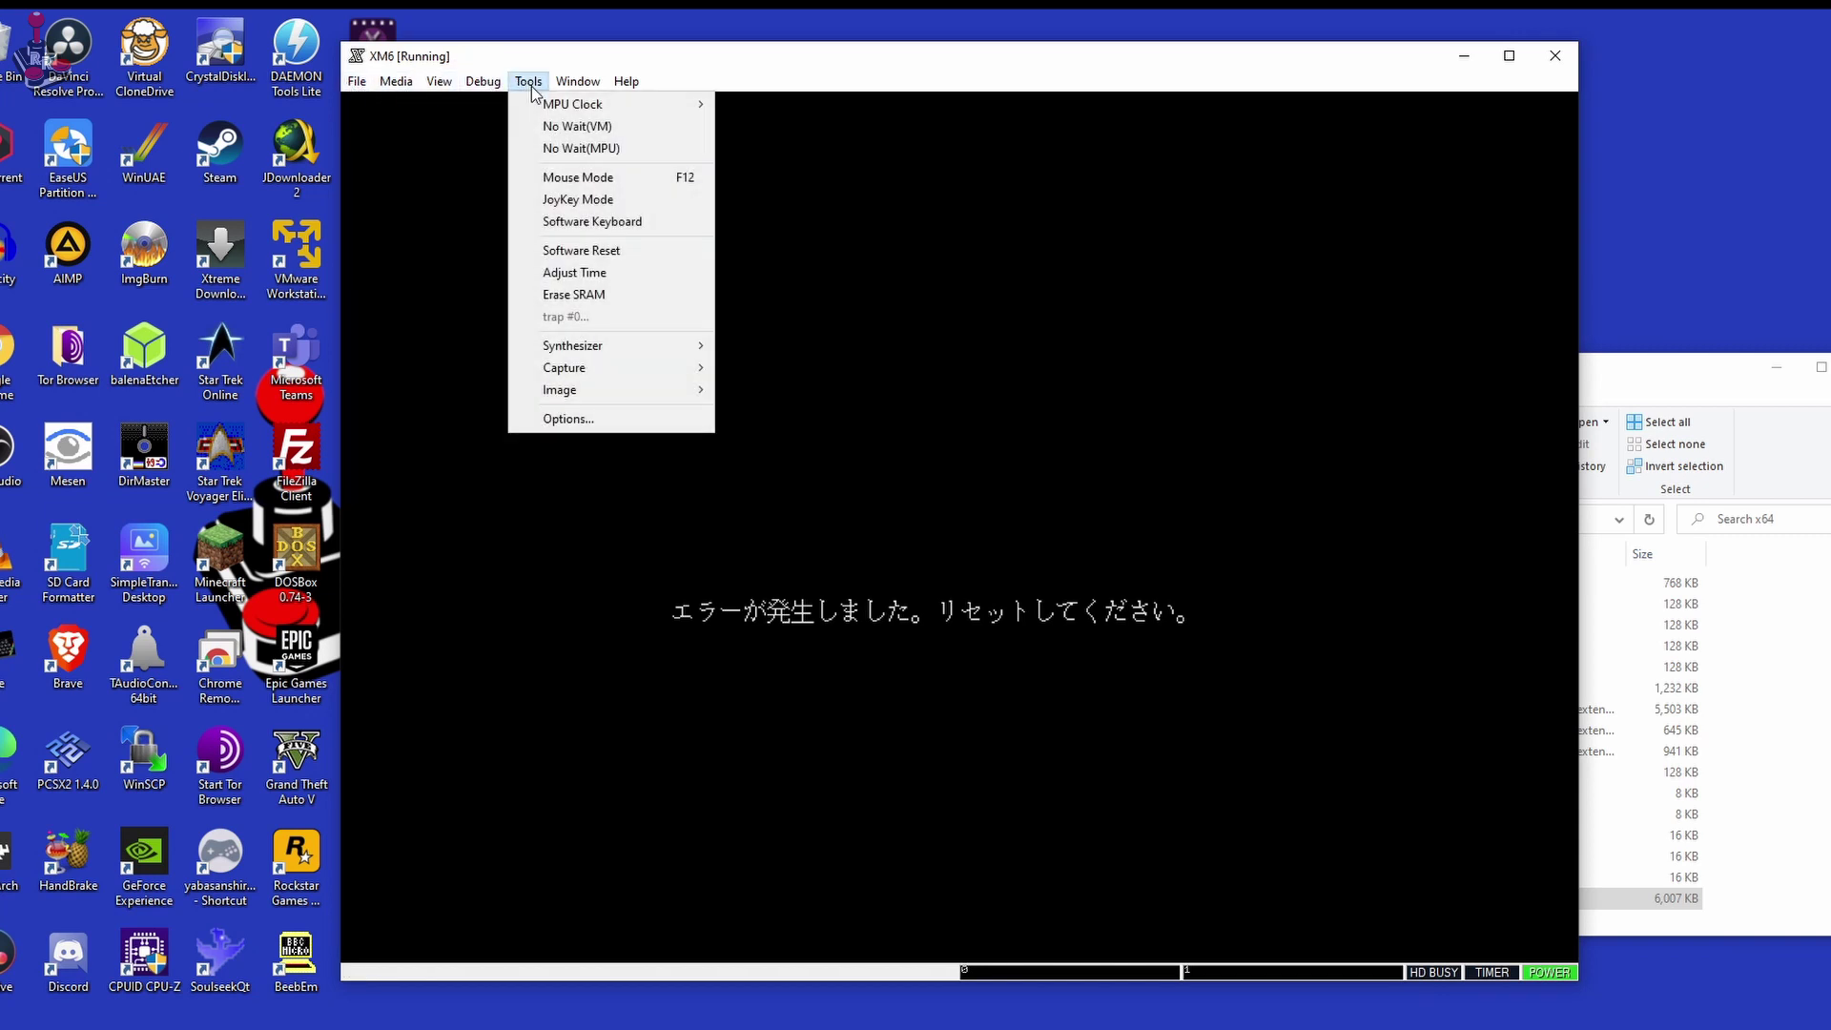
pyautogui.click(576, 418)
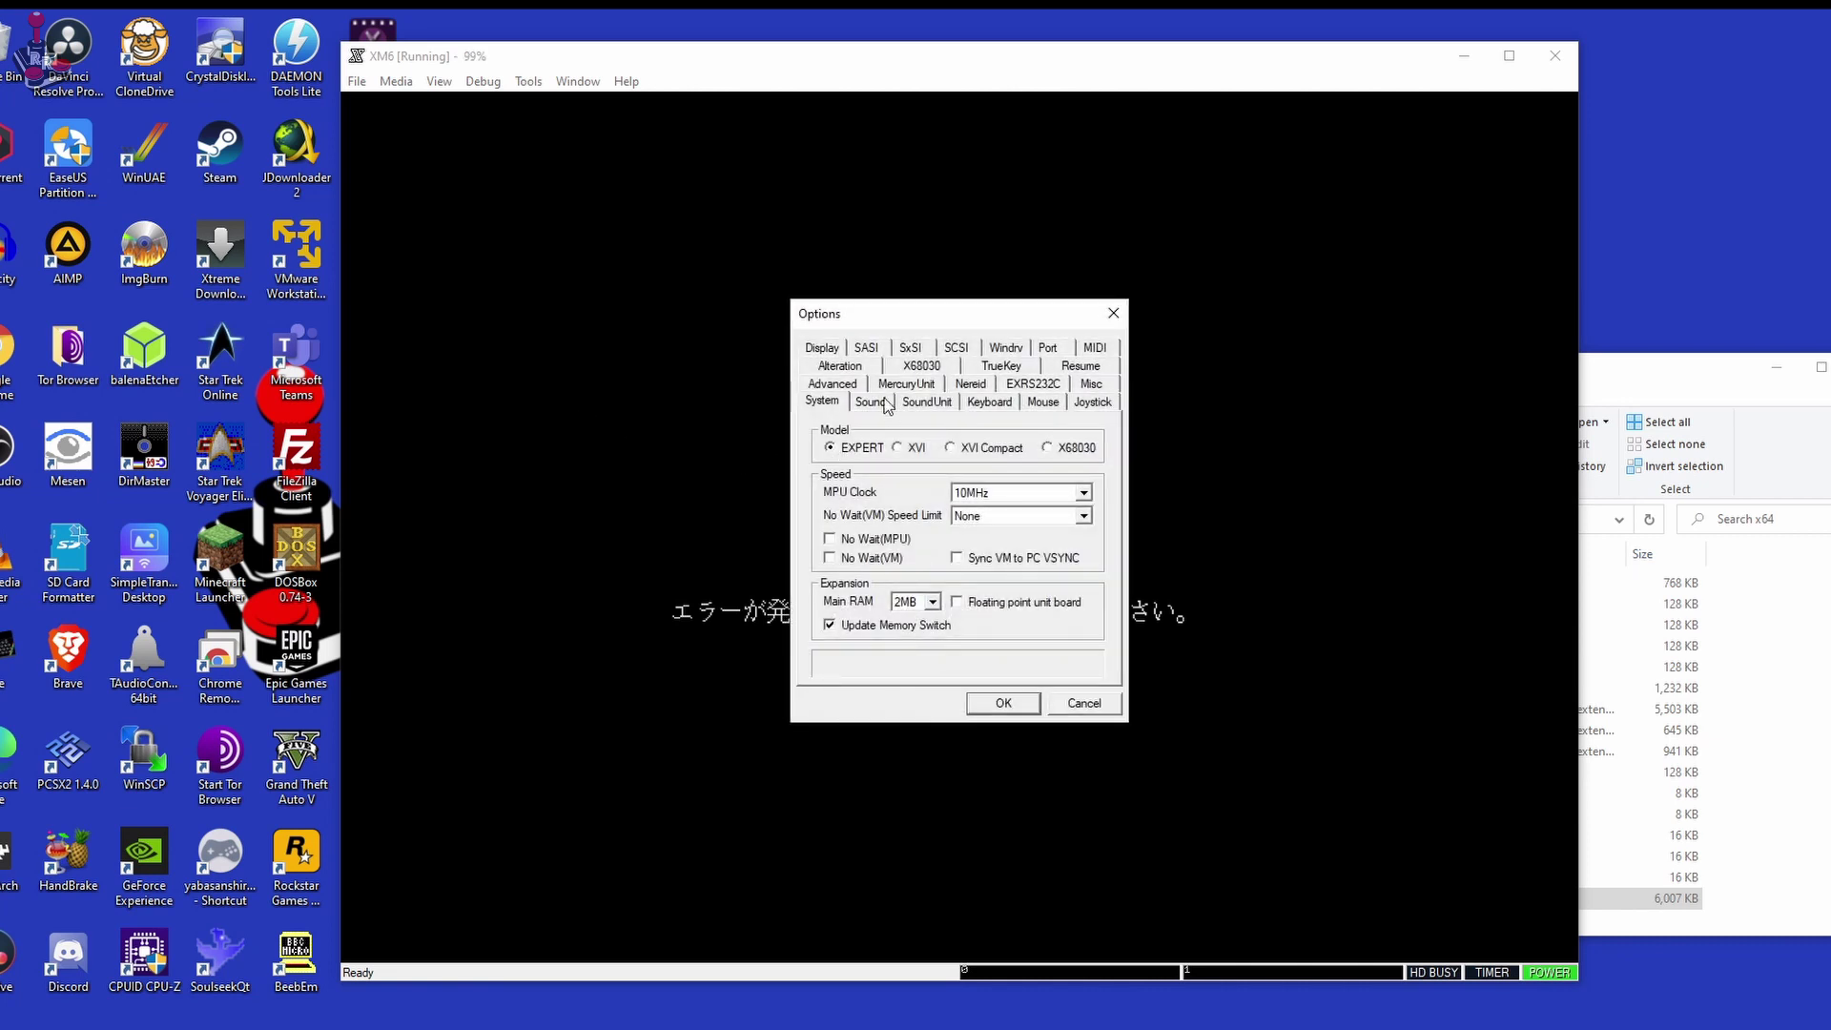
pyautogui.click(910, 368)
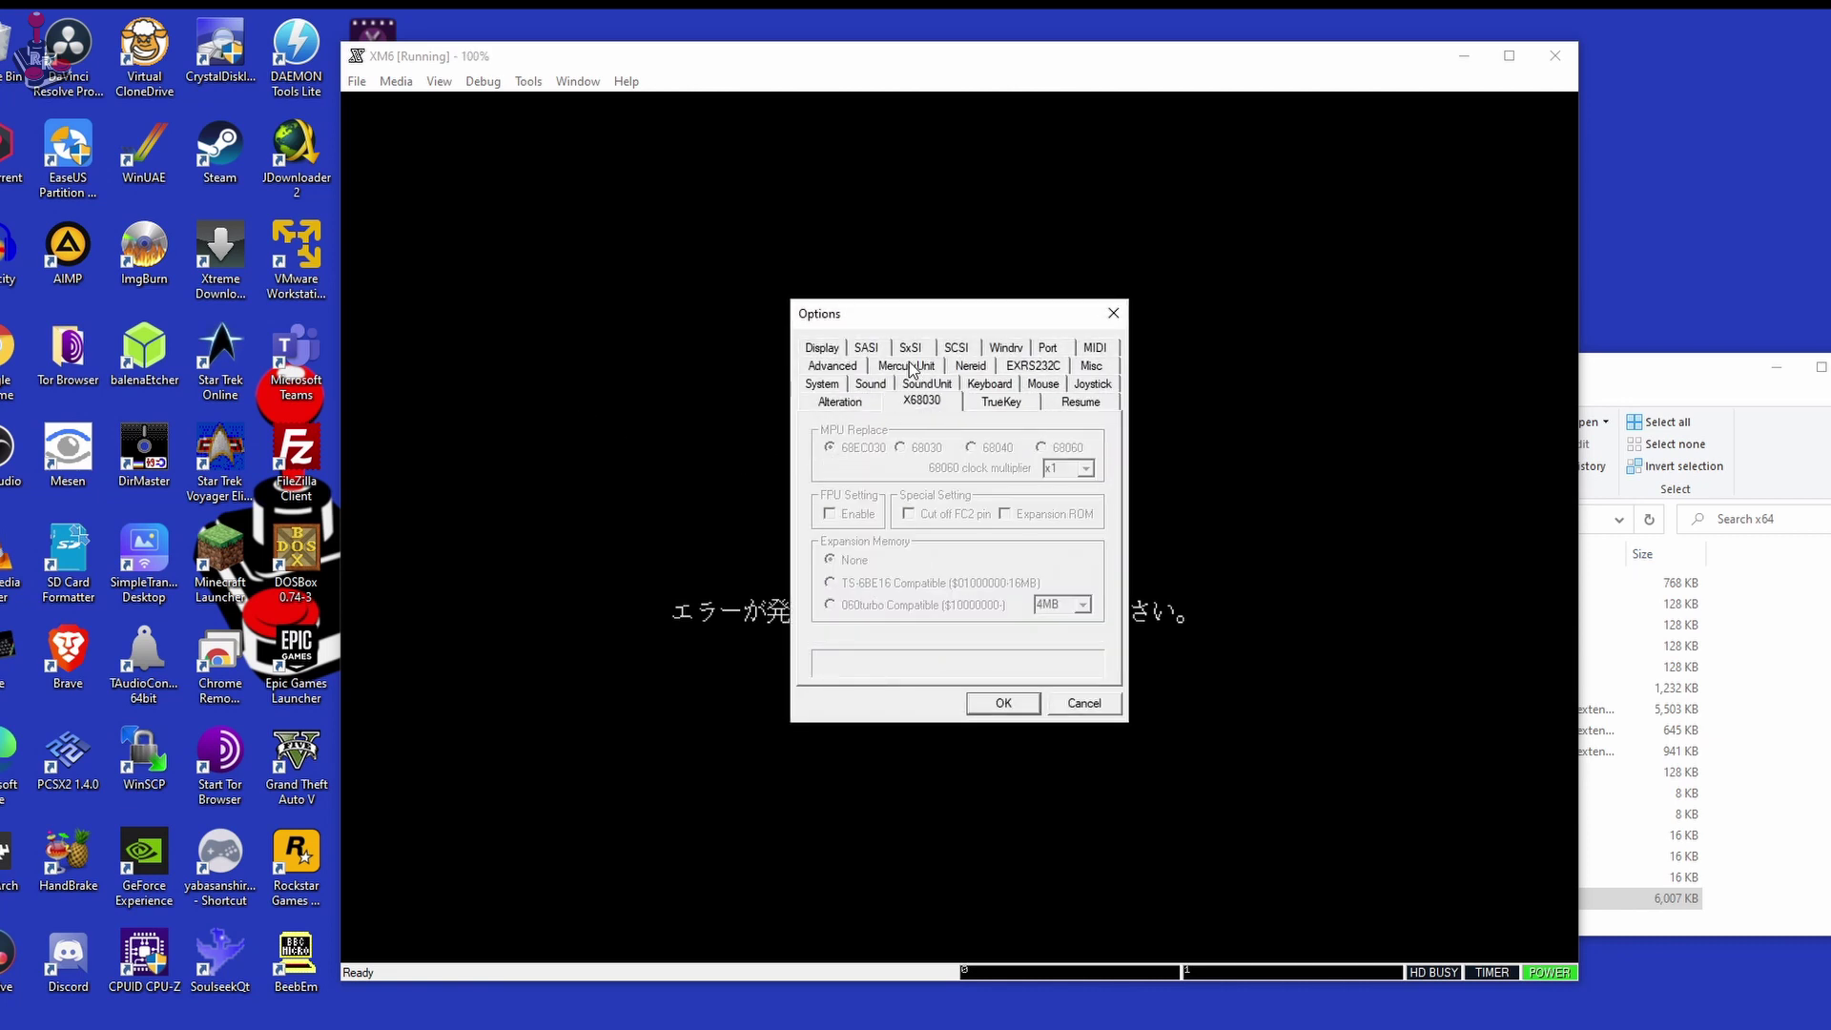
pyautogui.click(826, 383)
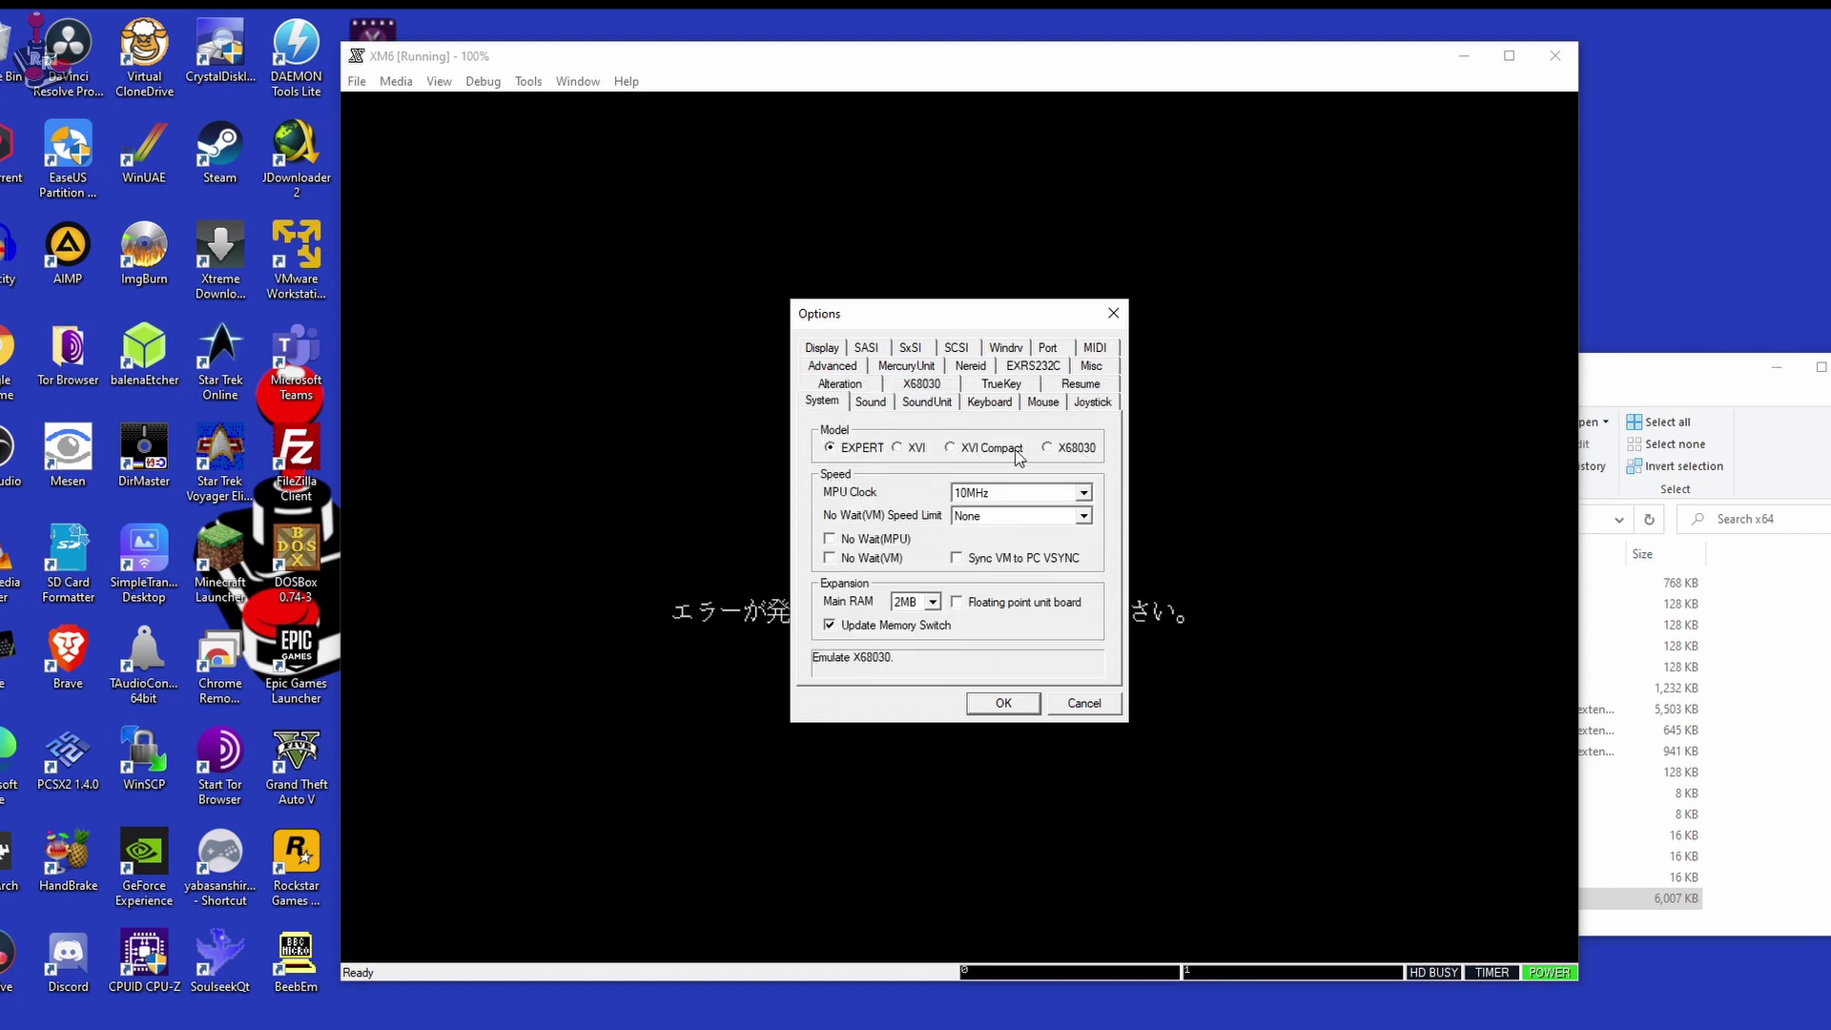
pyautogui.click(1015, 704)
# Reset the emulated machine to boot from the SCSI hard disk image
pyautogui.click(357, 81)
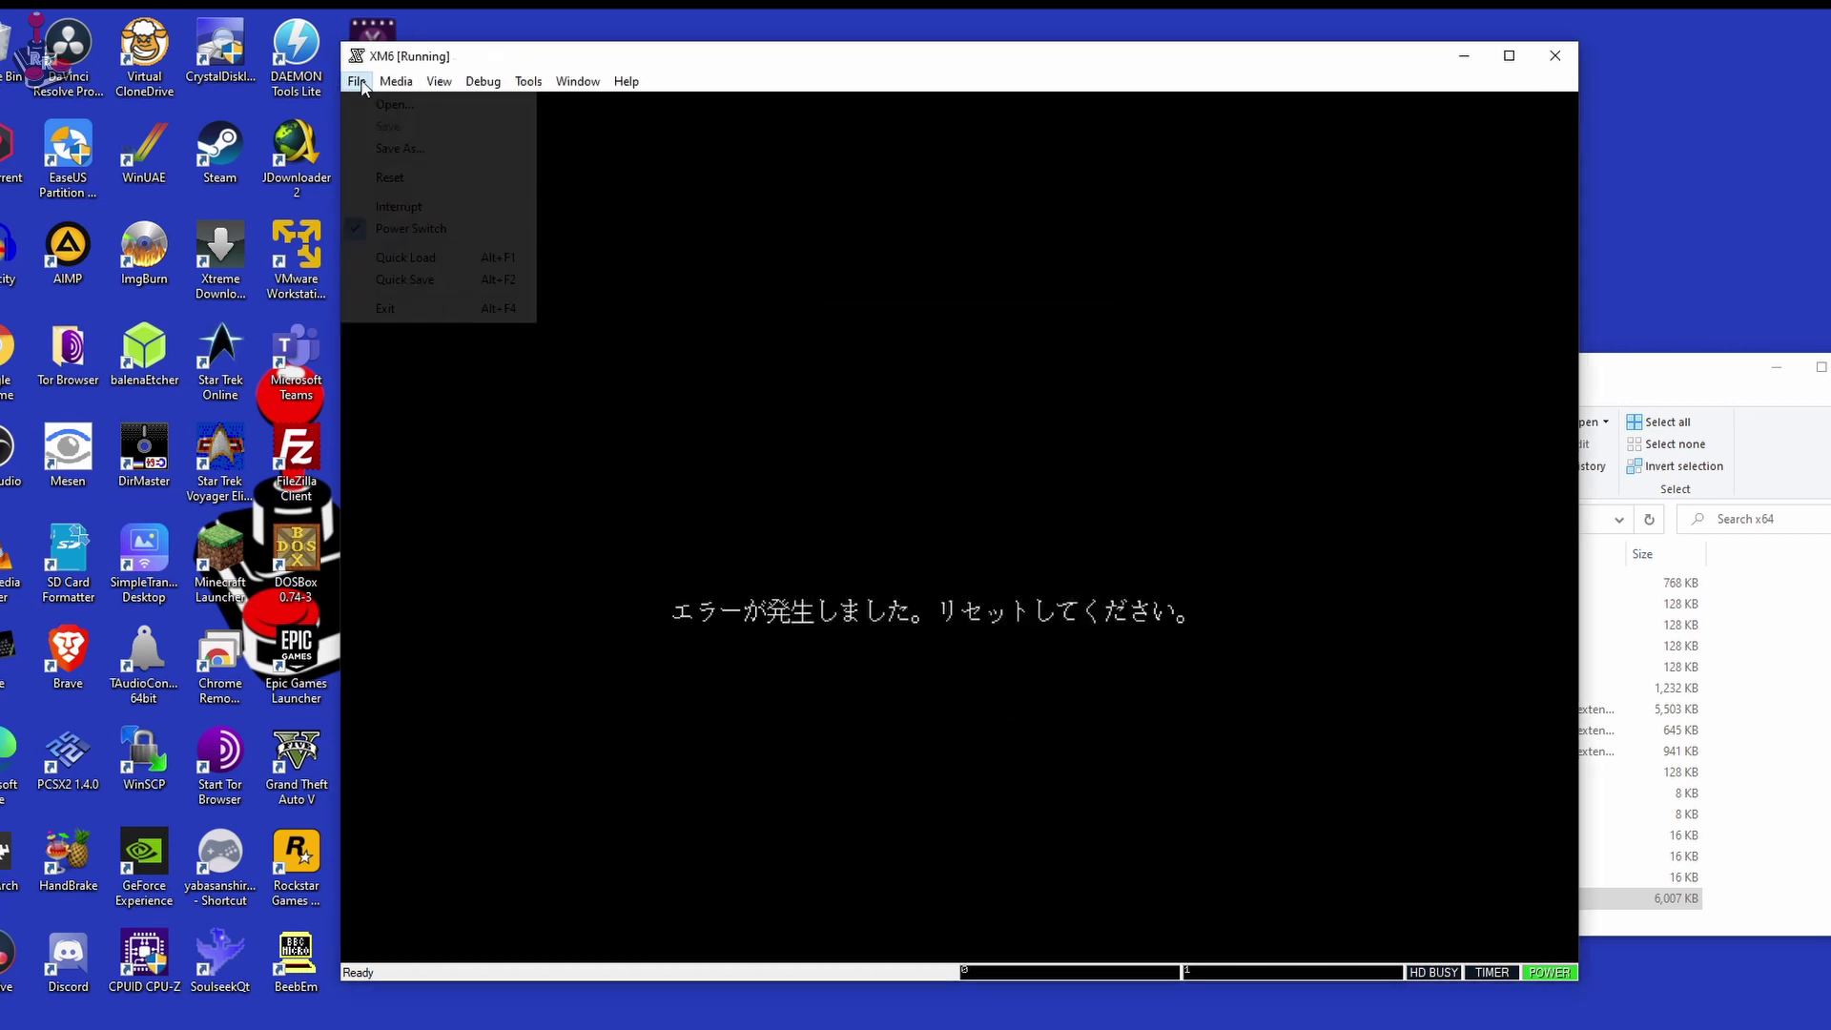
pyautogui.click(387, 180)
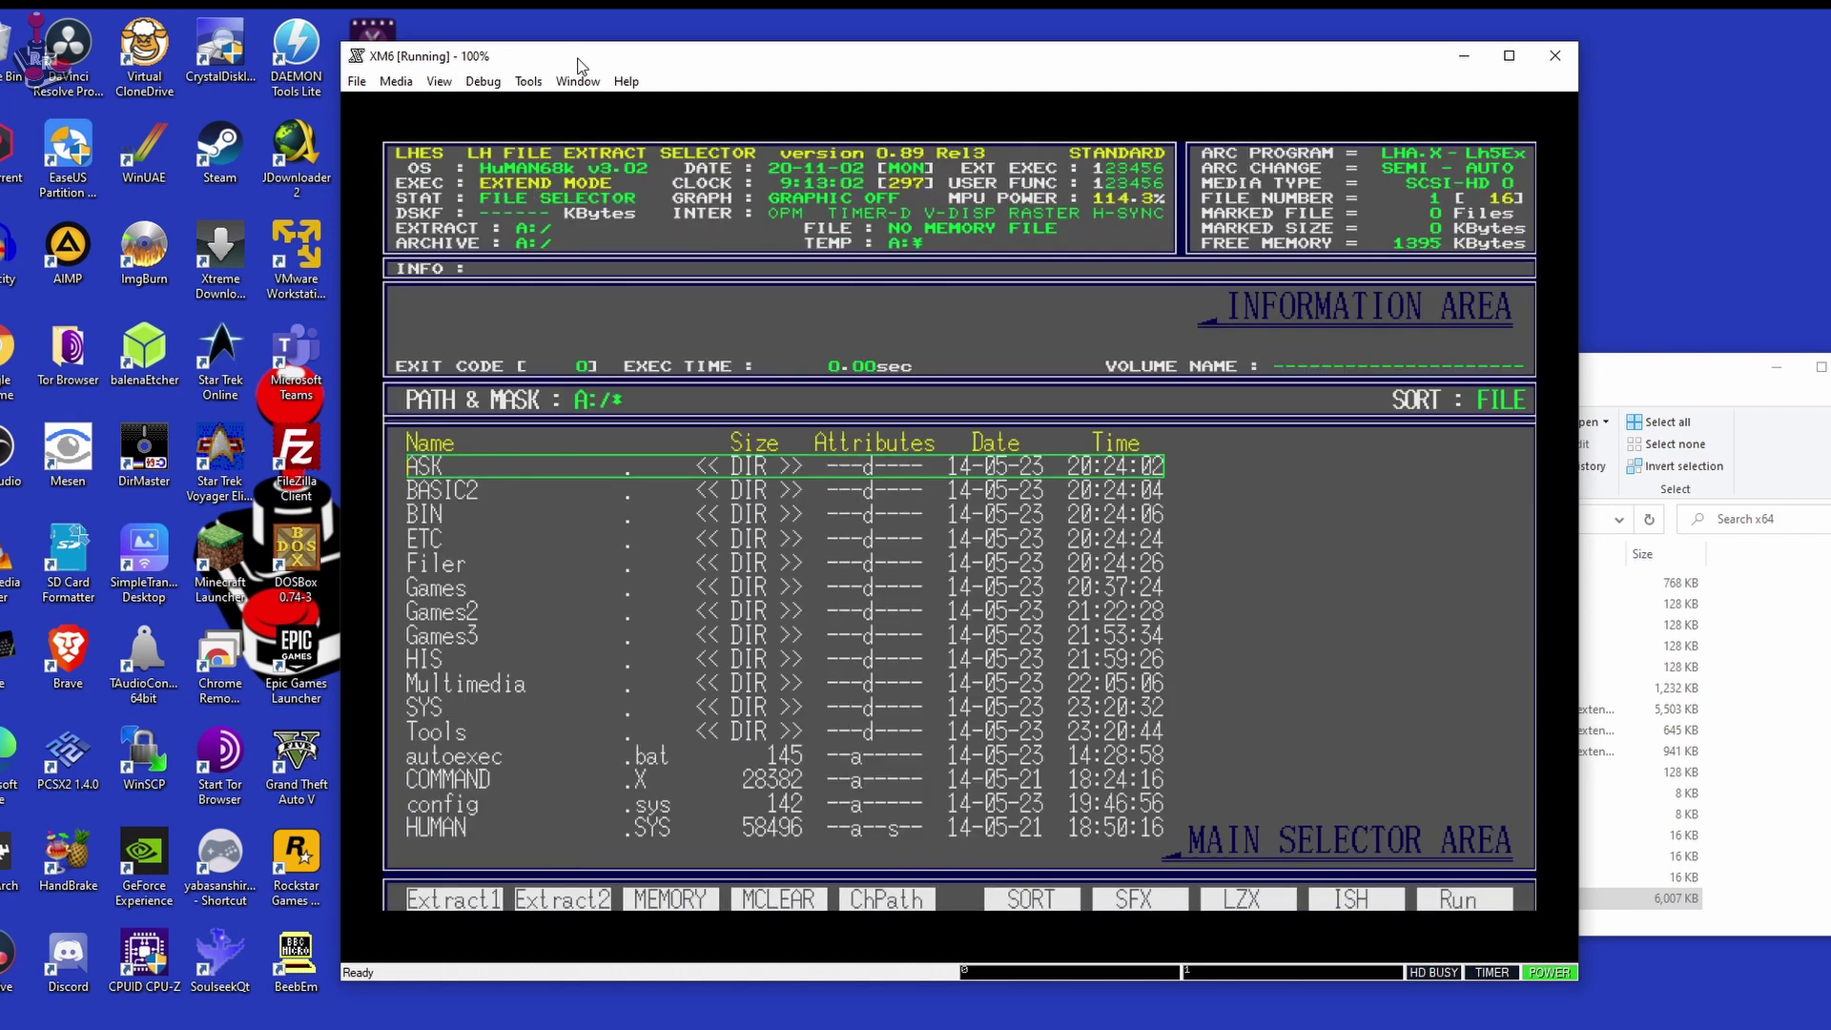
# Open the Games directory on drive A in the LHES file selector
pyautogui.press('Down')
pyautogui.press('Down')
pyautogui.press('Down')
pyautogui.press('Down')
pyautogui.press('Down')
pyautogui.press('Return')
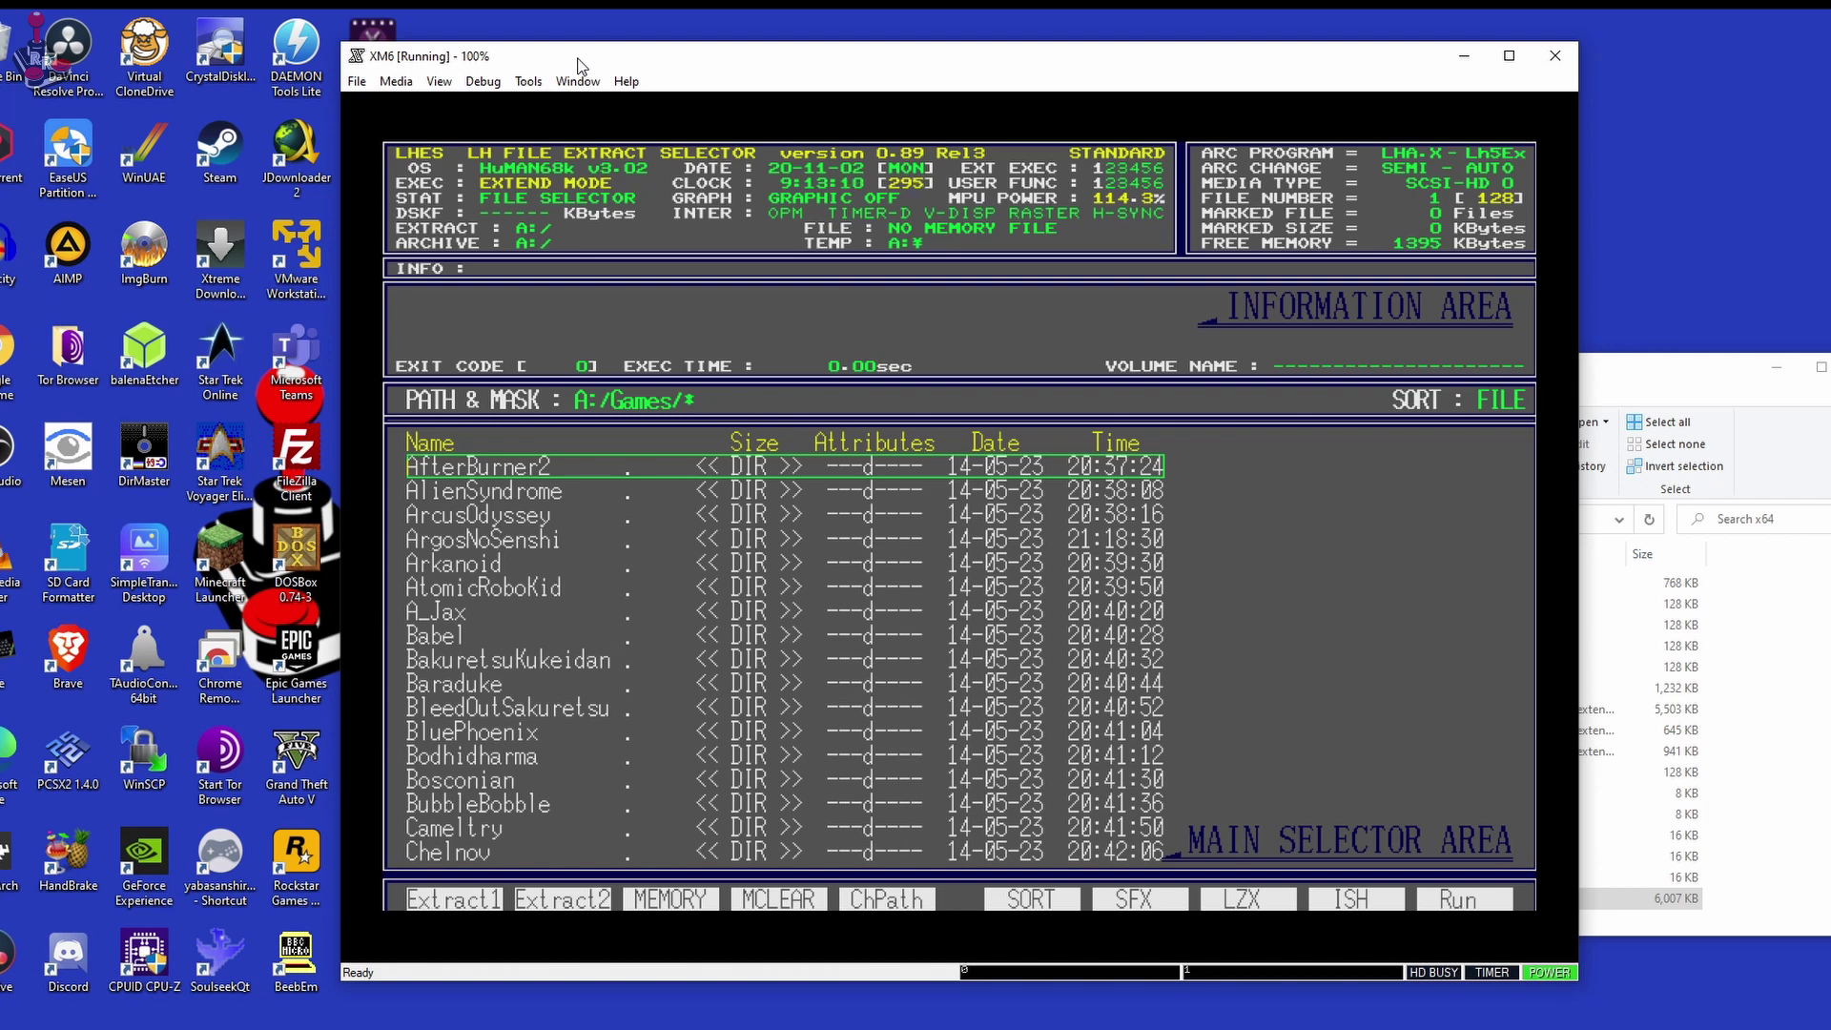
# Open the Bosconian directory in Games and launch the game
pyautogui.press('Down')
pyautogui.press('Down')
pyautogui.press('Down')
pyautogui.press('Down')
pyautogui.press('Down')
pyautogui.press('Down')
pyautogui.press('Down')
pyautogui.press('Down')
pyautogui.press('Down')
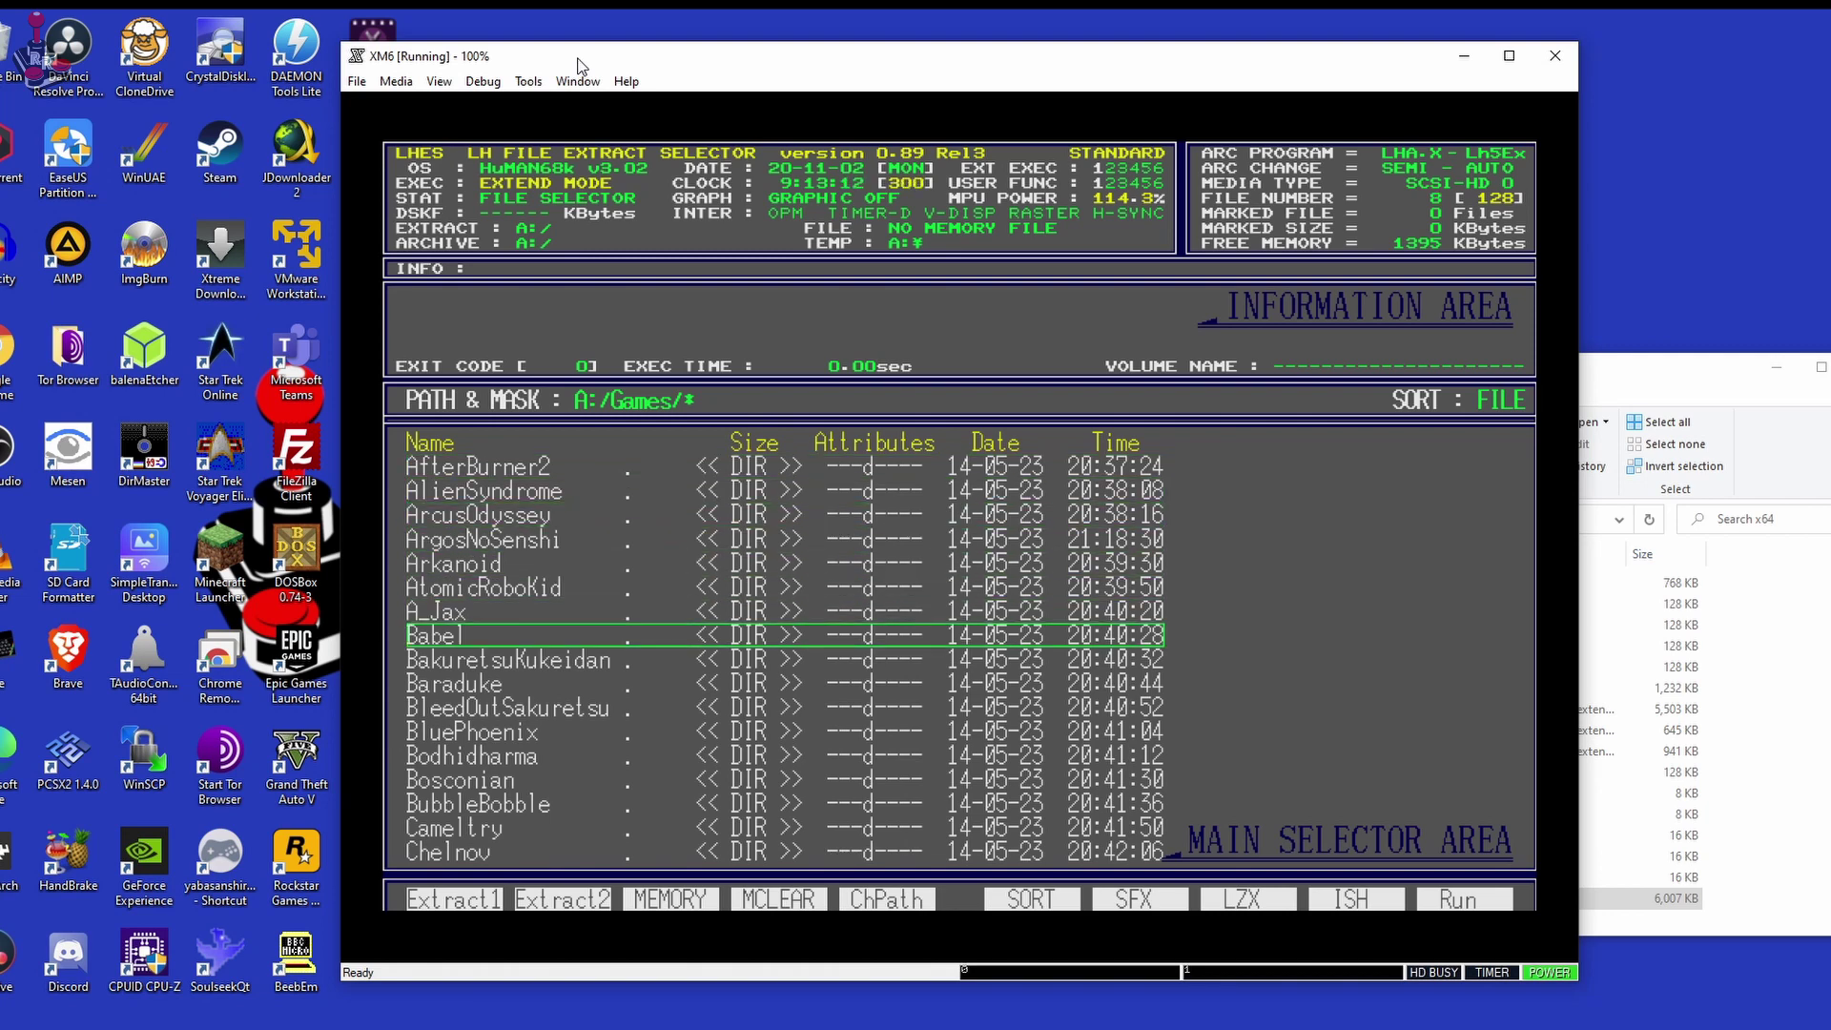
pyautogui.press('Down')
pyautogui.press('Down')
pyautogui.press('Down')
pyautogui.press('Down')
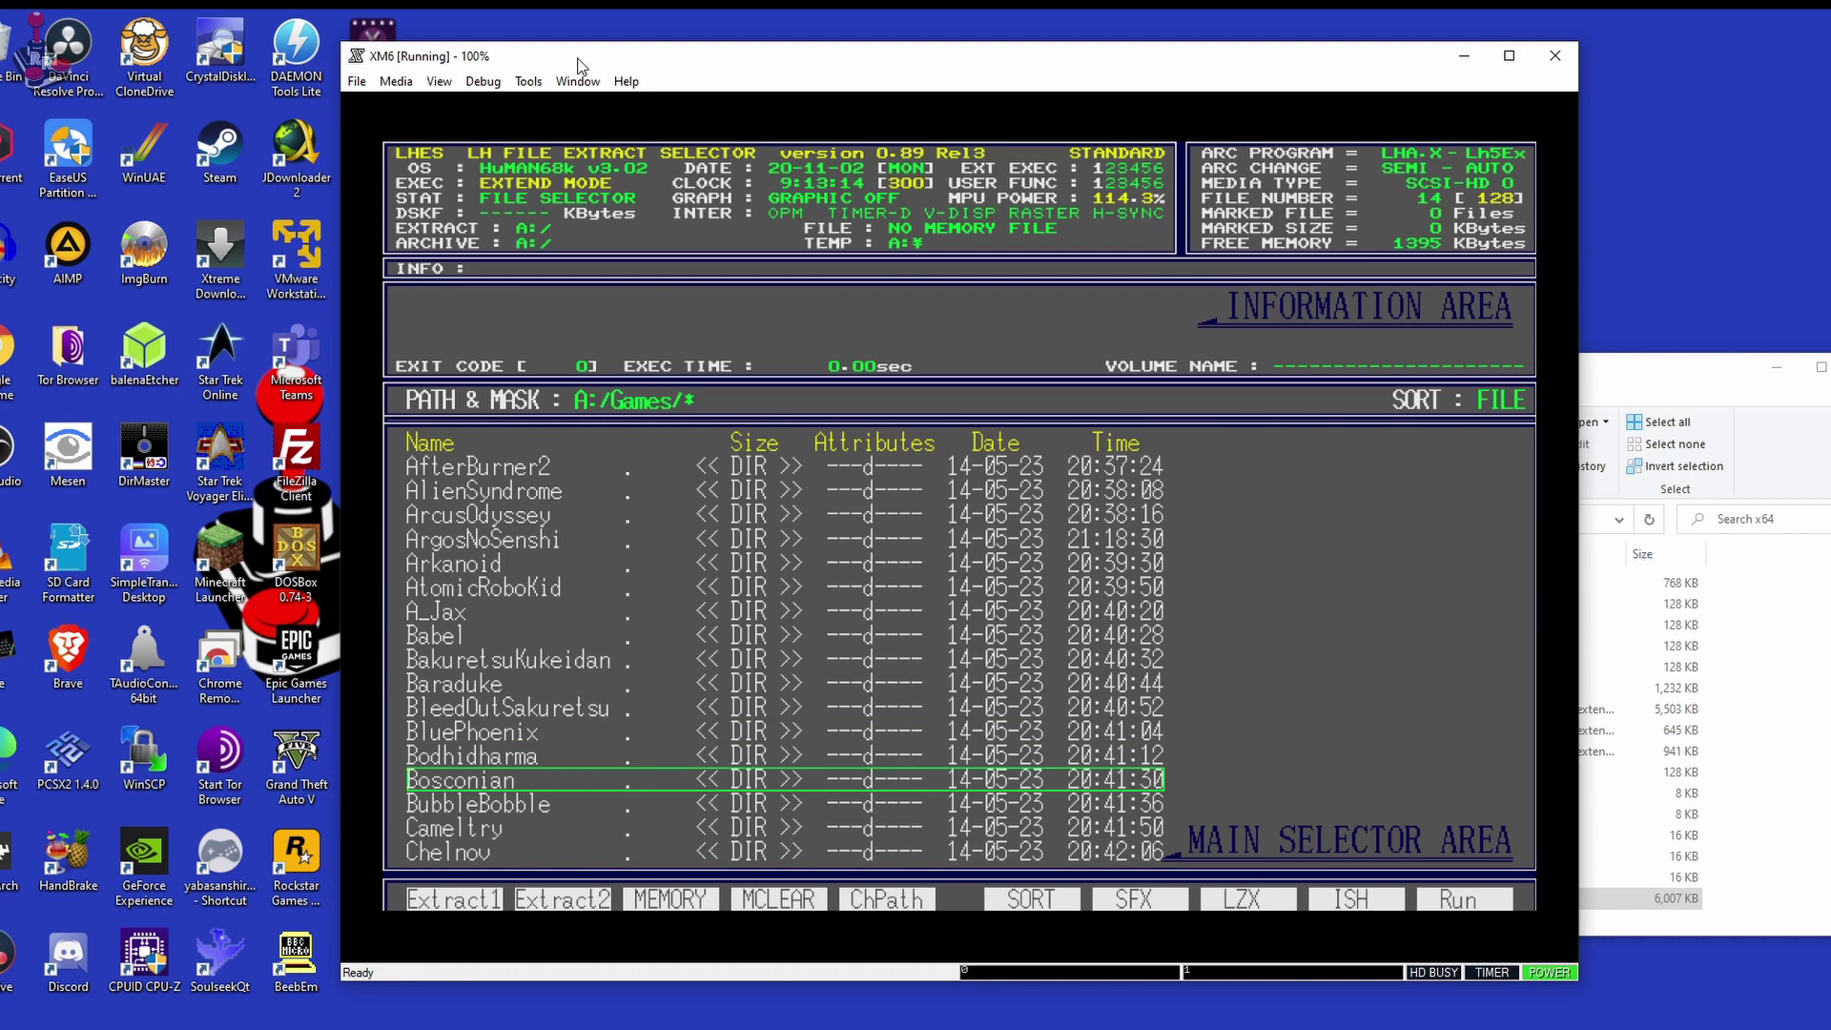
pyautogui.press('Return')
pyautogui.press('Return')
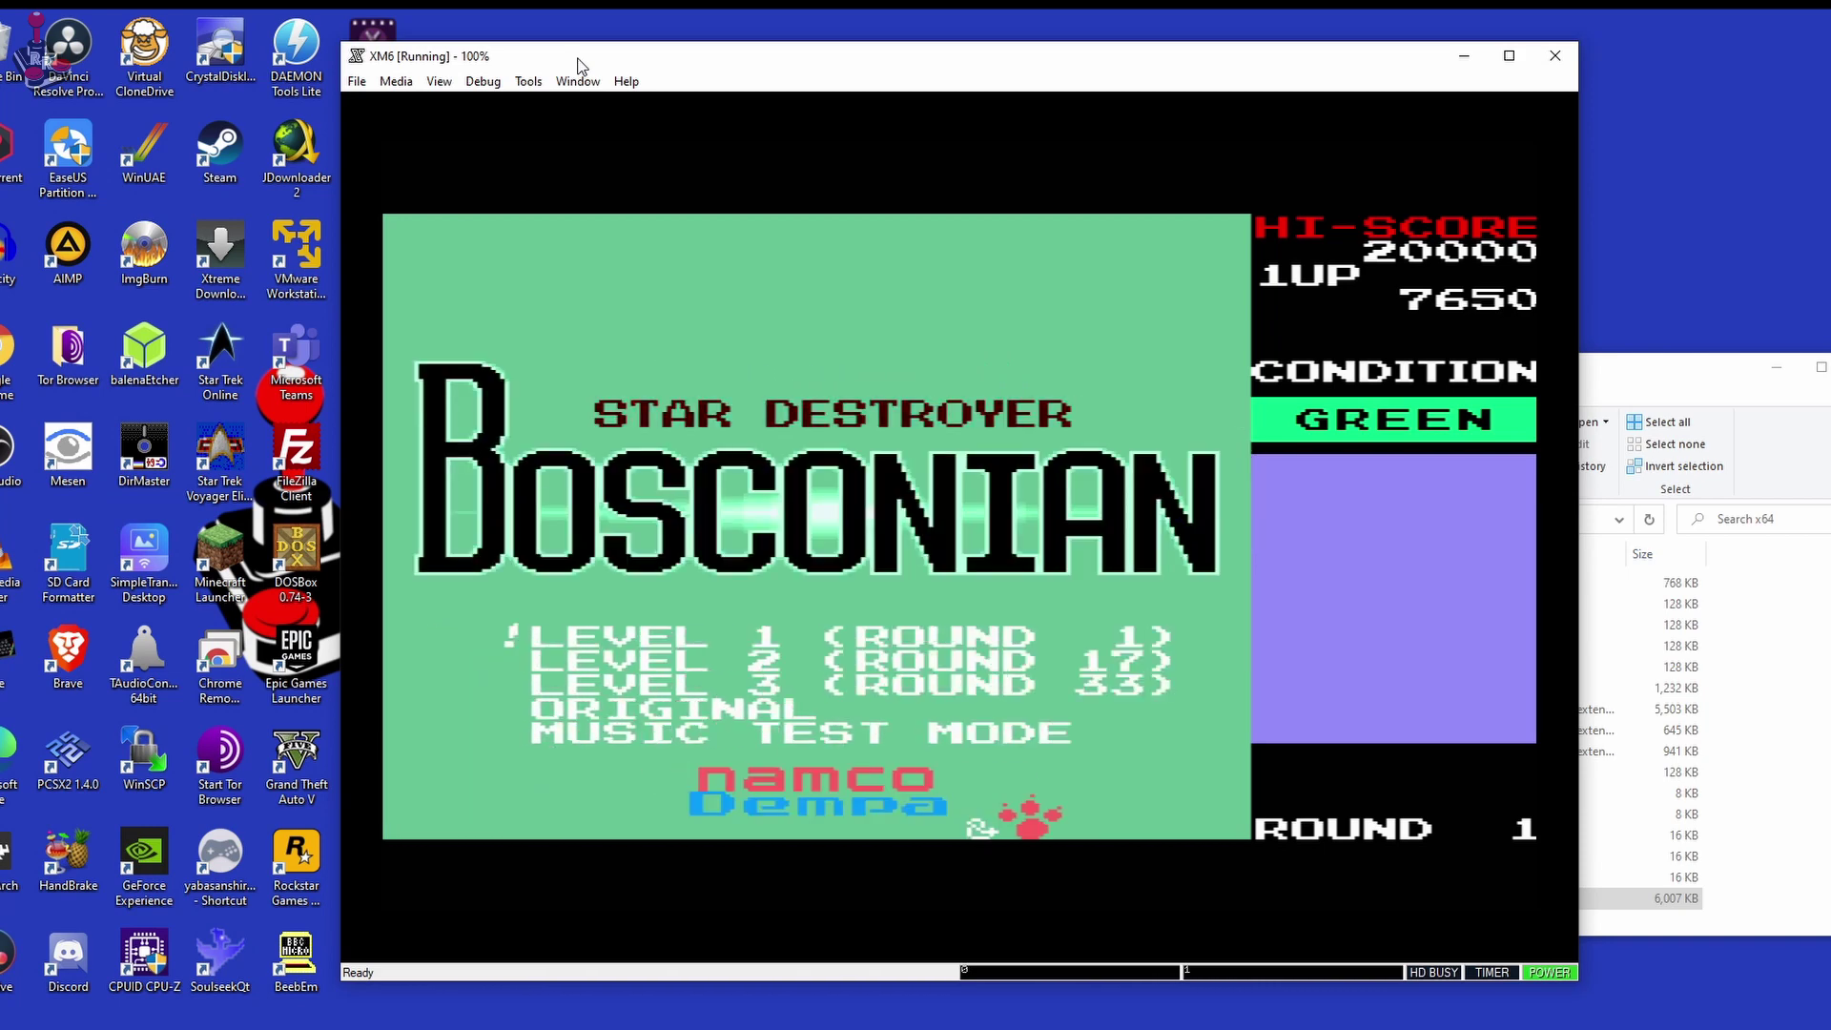
# Start Bosconian at Level 1 and steer the ship through round 1, firing at asteroids, mines and the enemy base
pyautogui.press('space')
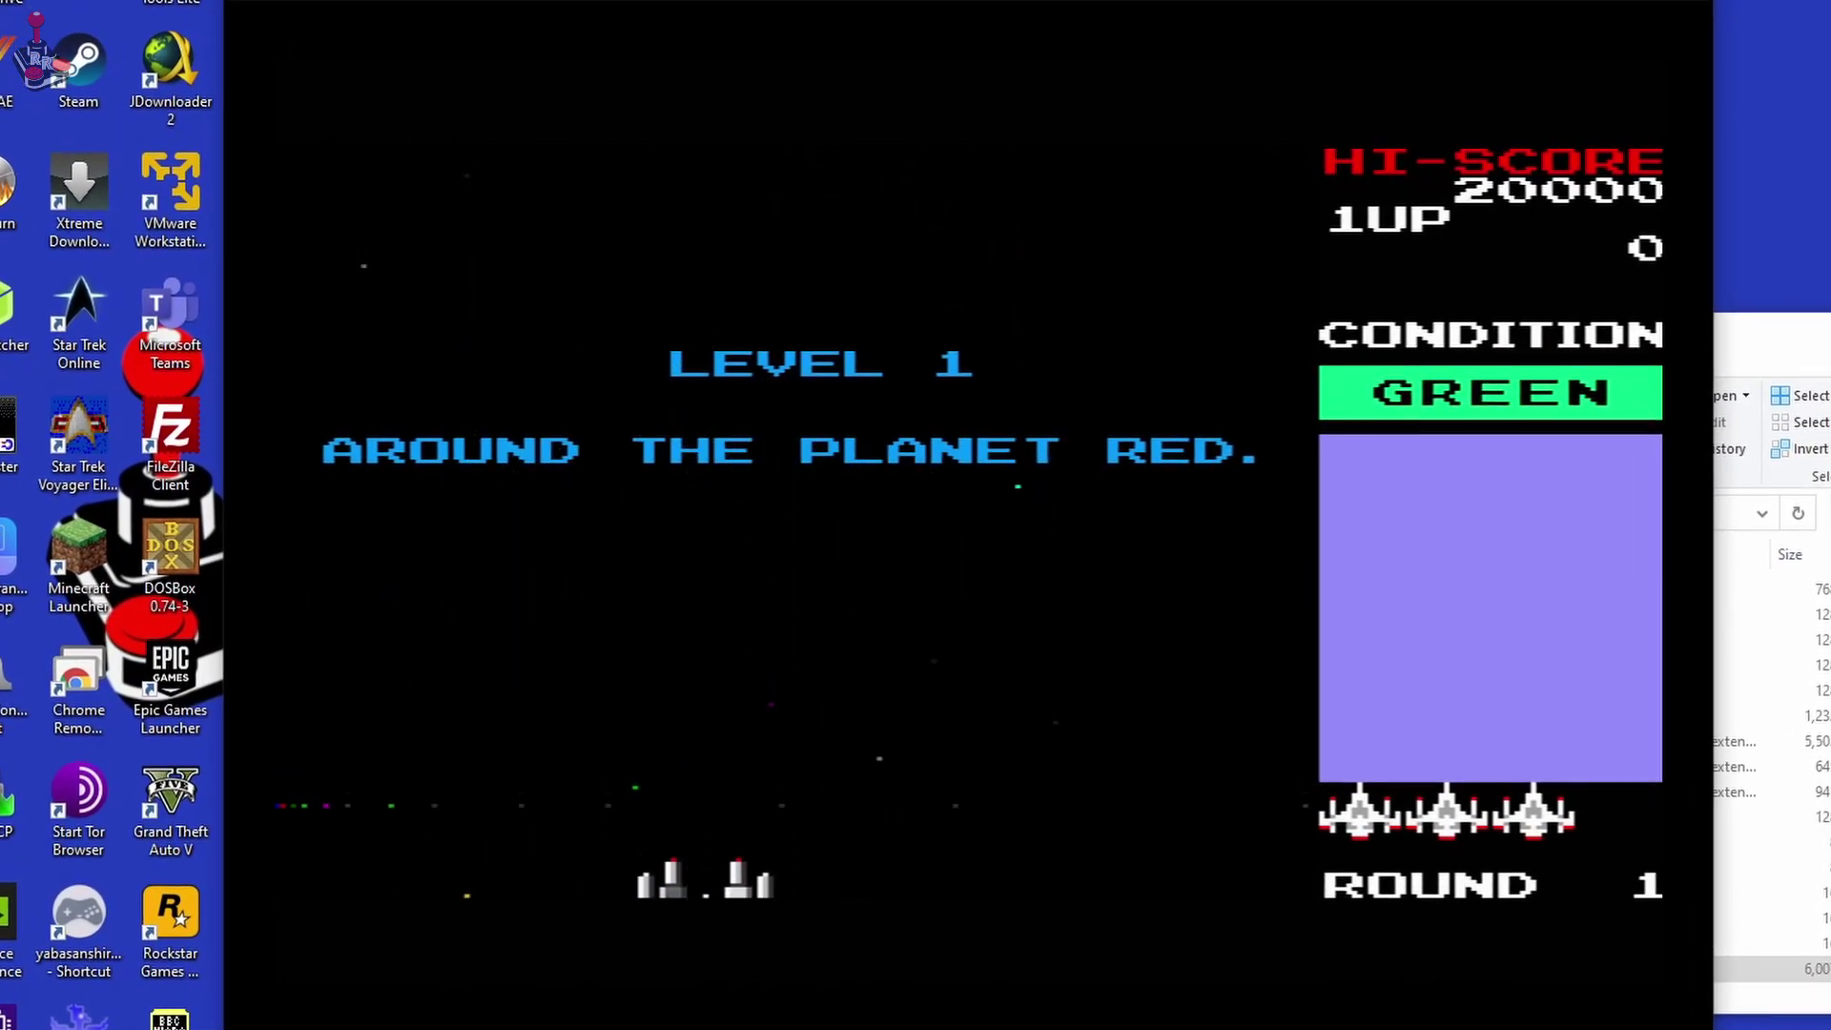
pyautogui.press('Right')
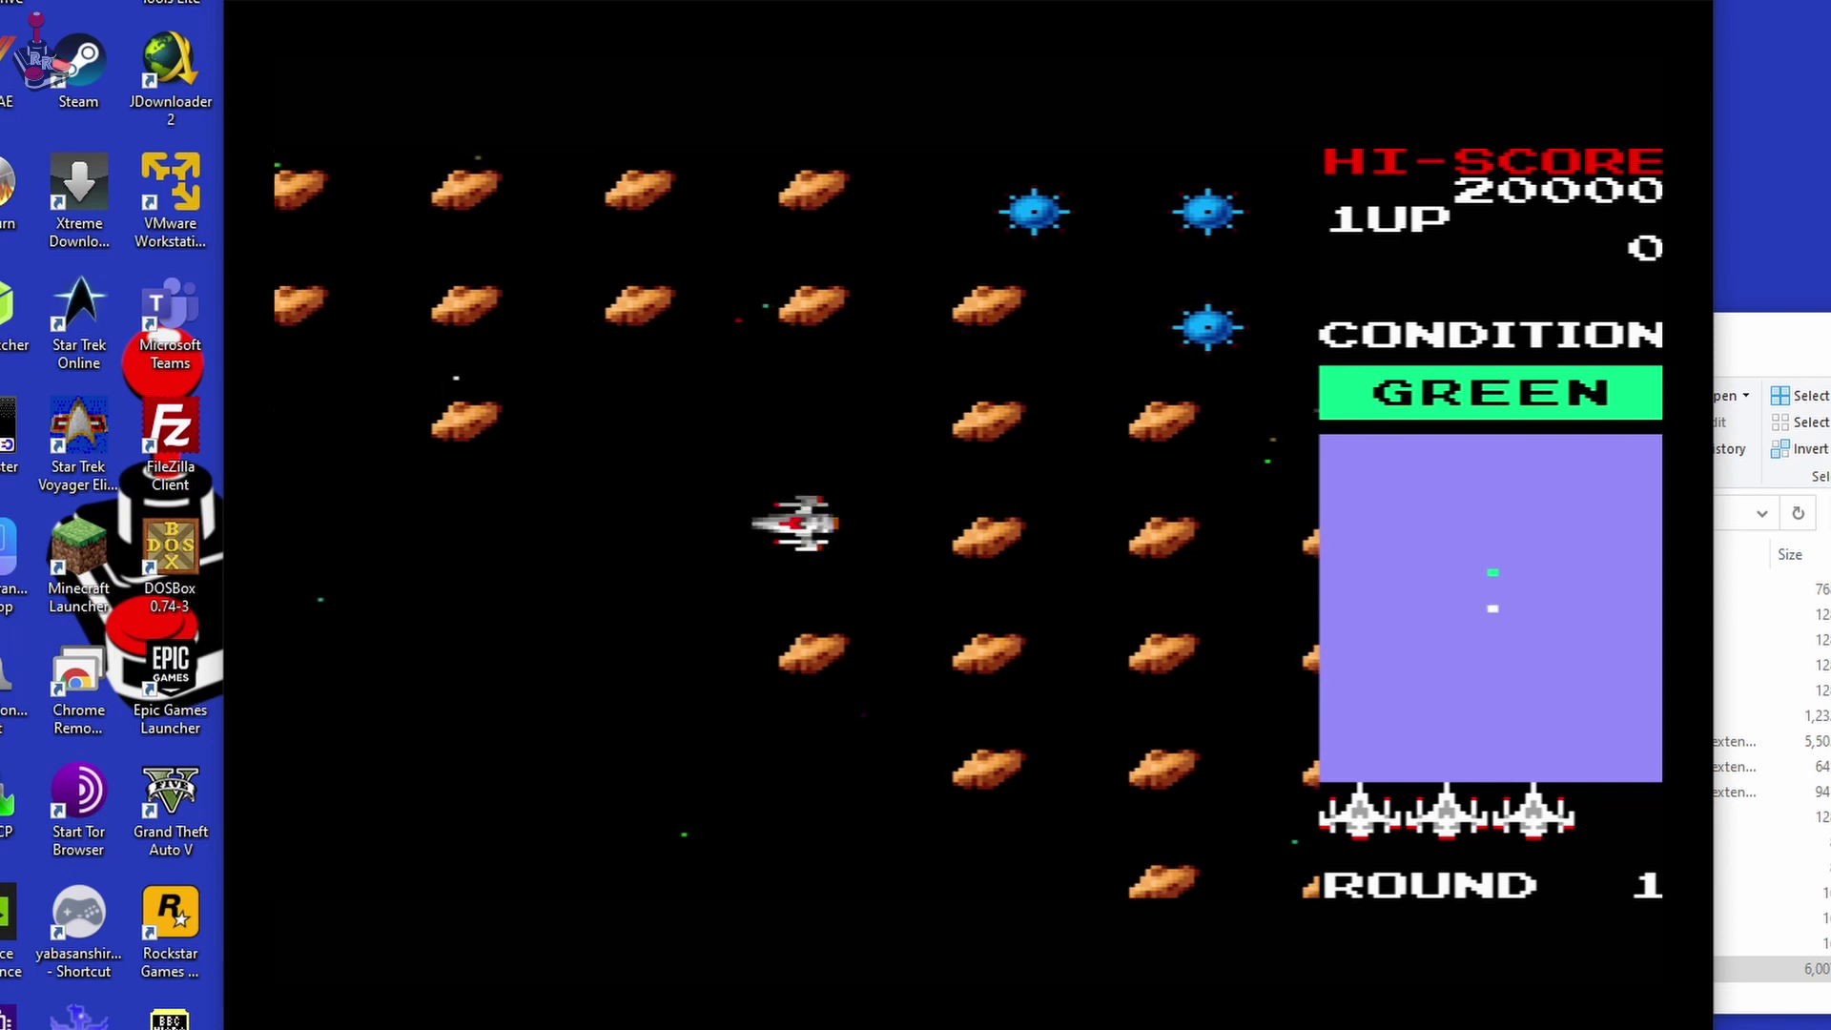
pyautogui.press('ctrl')
pyautogui.press('ctrl')
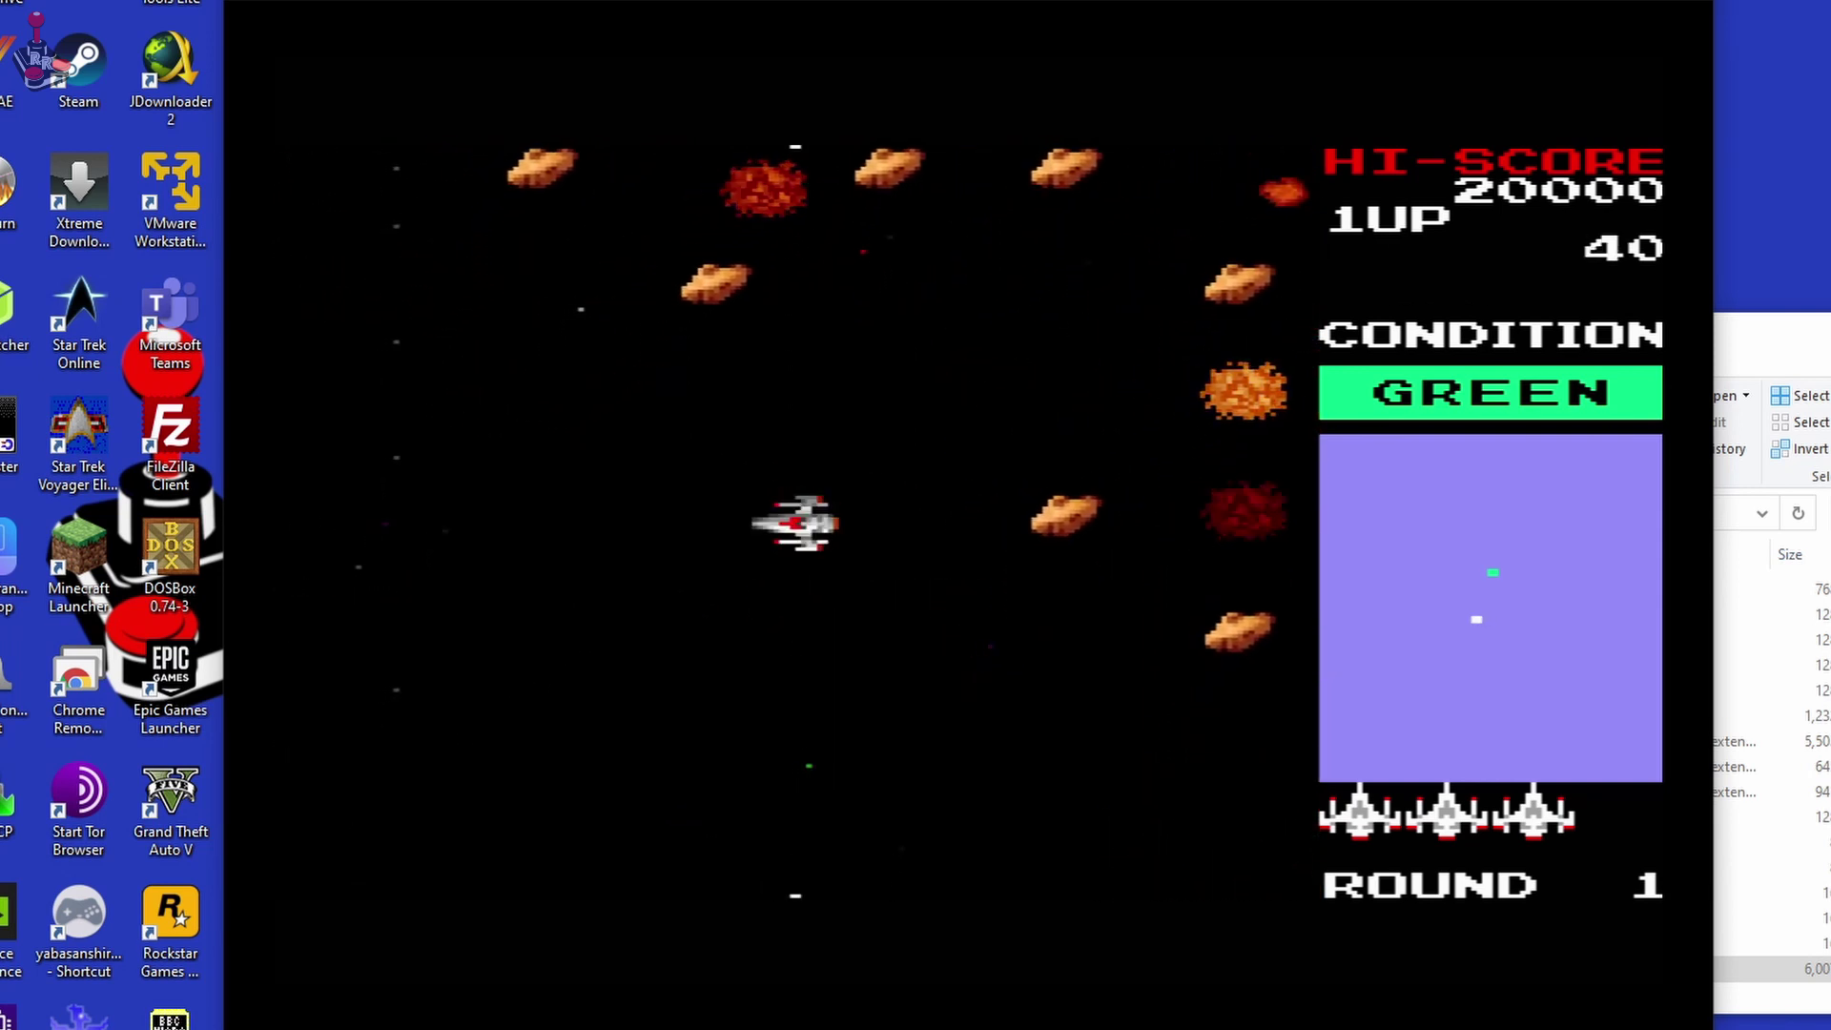
pyautogui.press('Down')
pyautogui.press('ctrl')
pyautogui.press('Left')
pyautogui.press('ctrl')
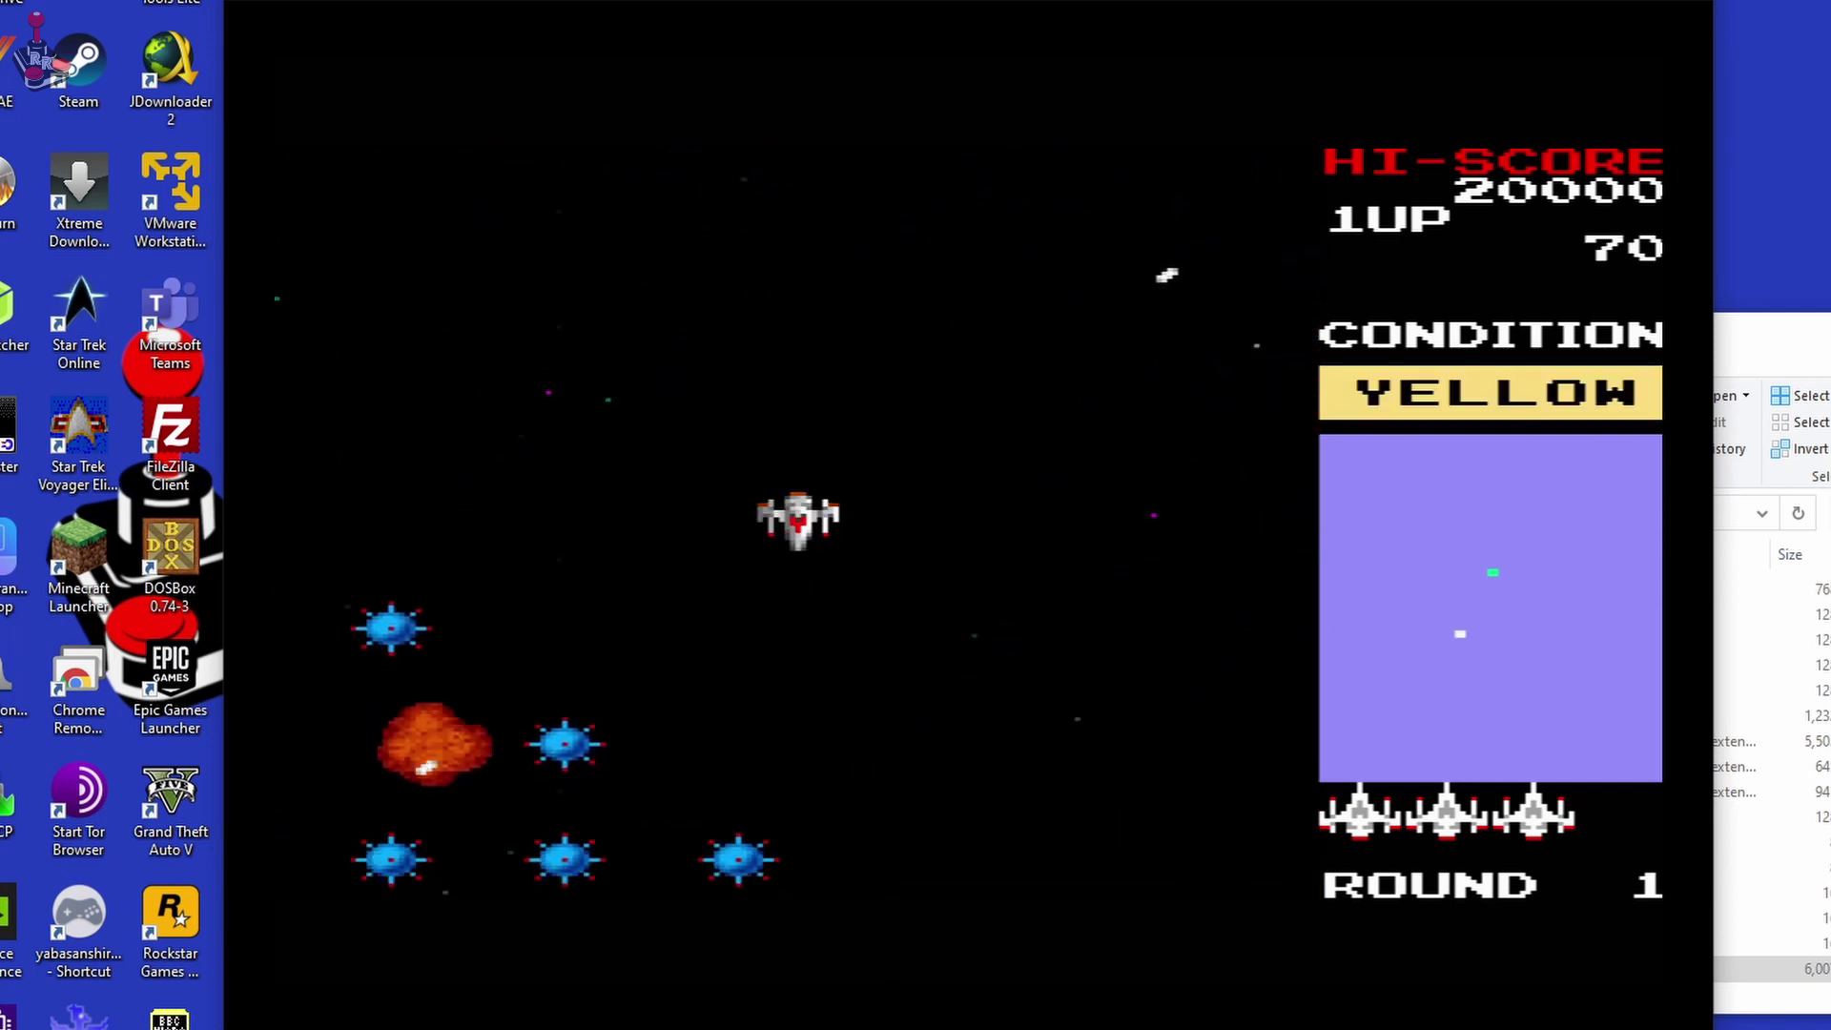
pyautogui.press('ctrl')
pyautogui.press('ctrl')
pyautogui.press('ctrl')
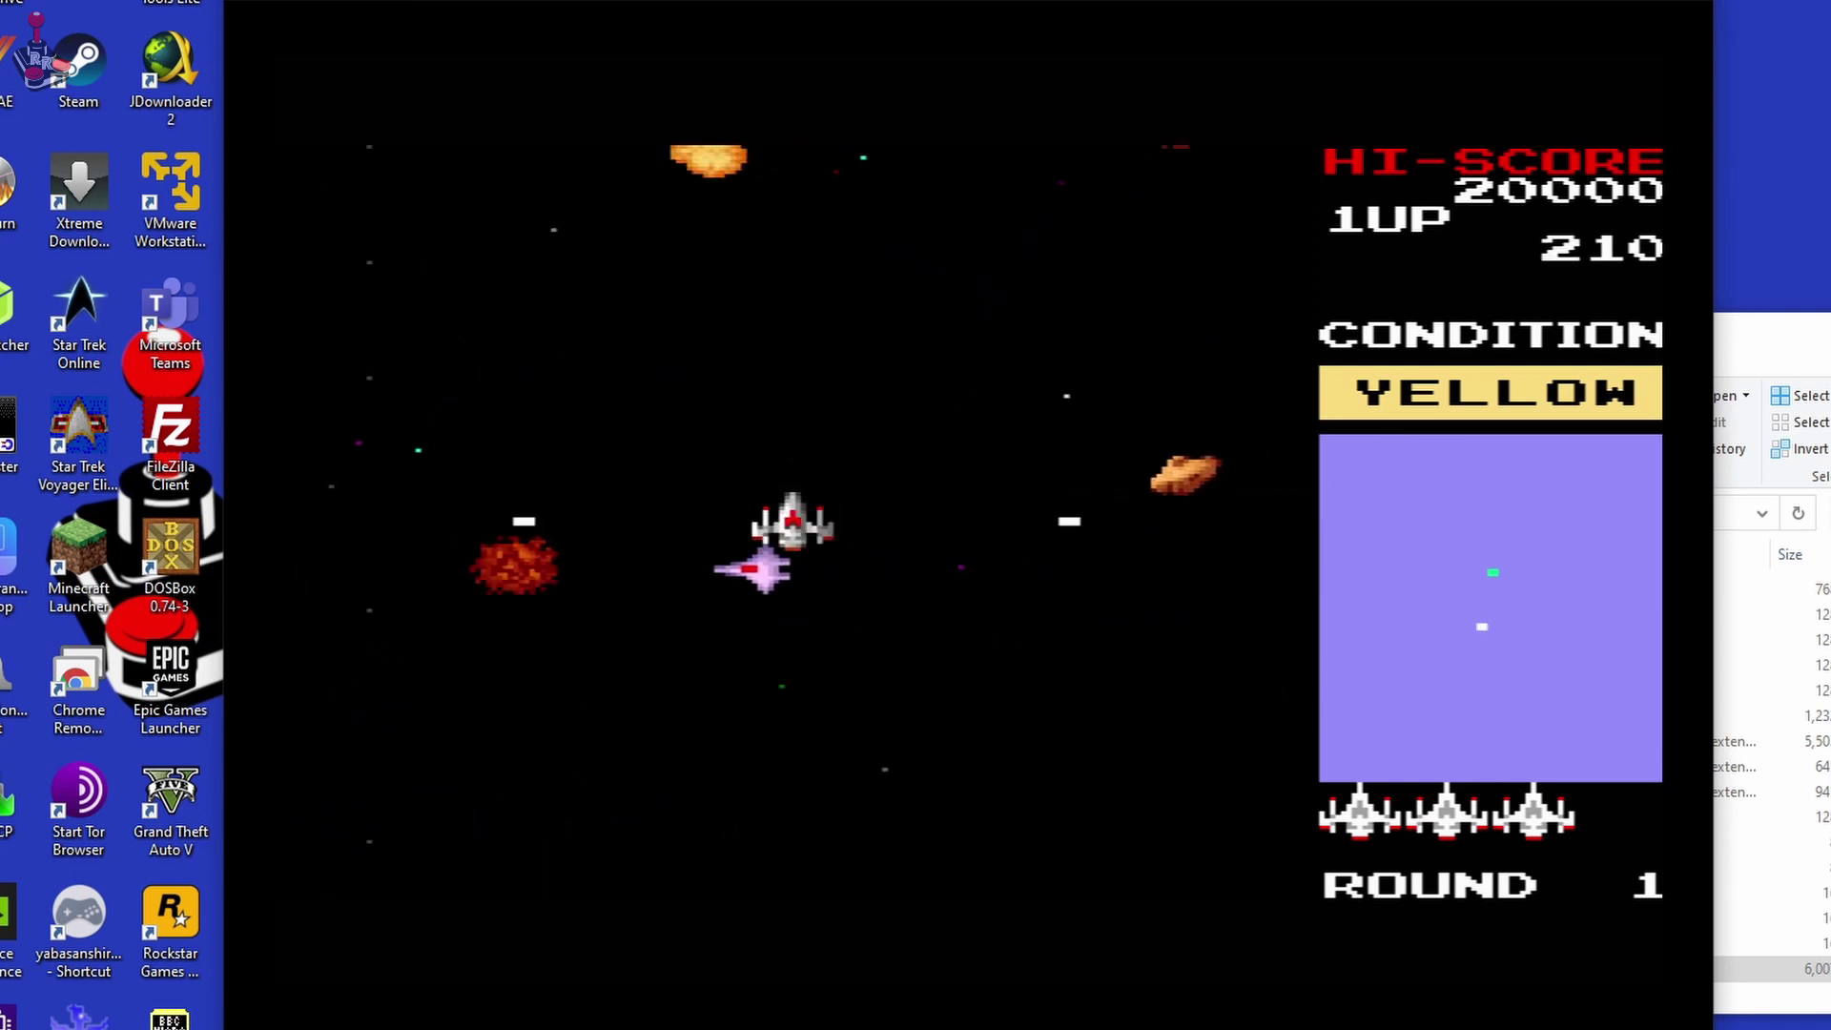
pyautogui.press('Up')
pyautogui.press('ctrl')
pyautogui.press('ctrl')
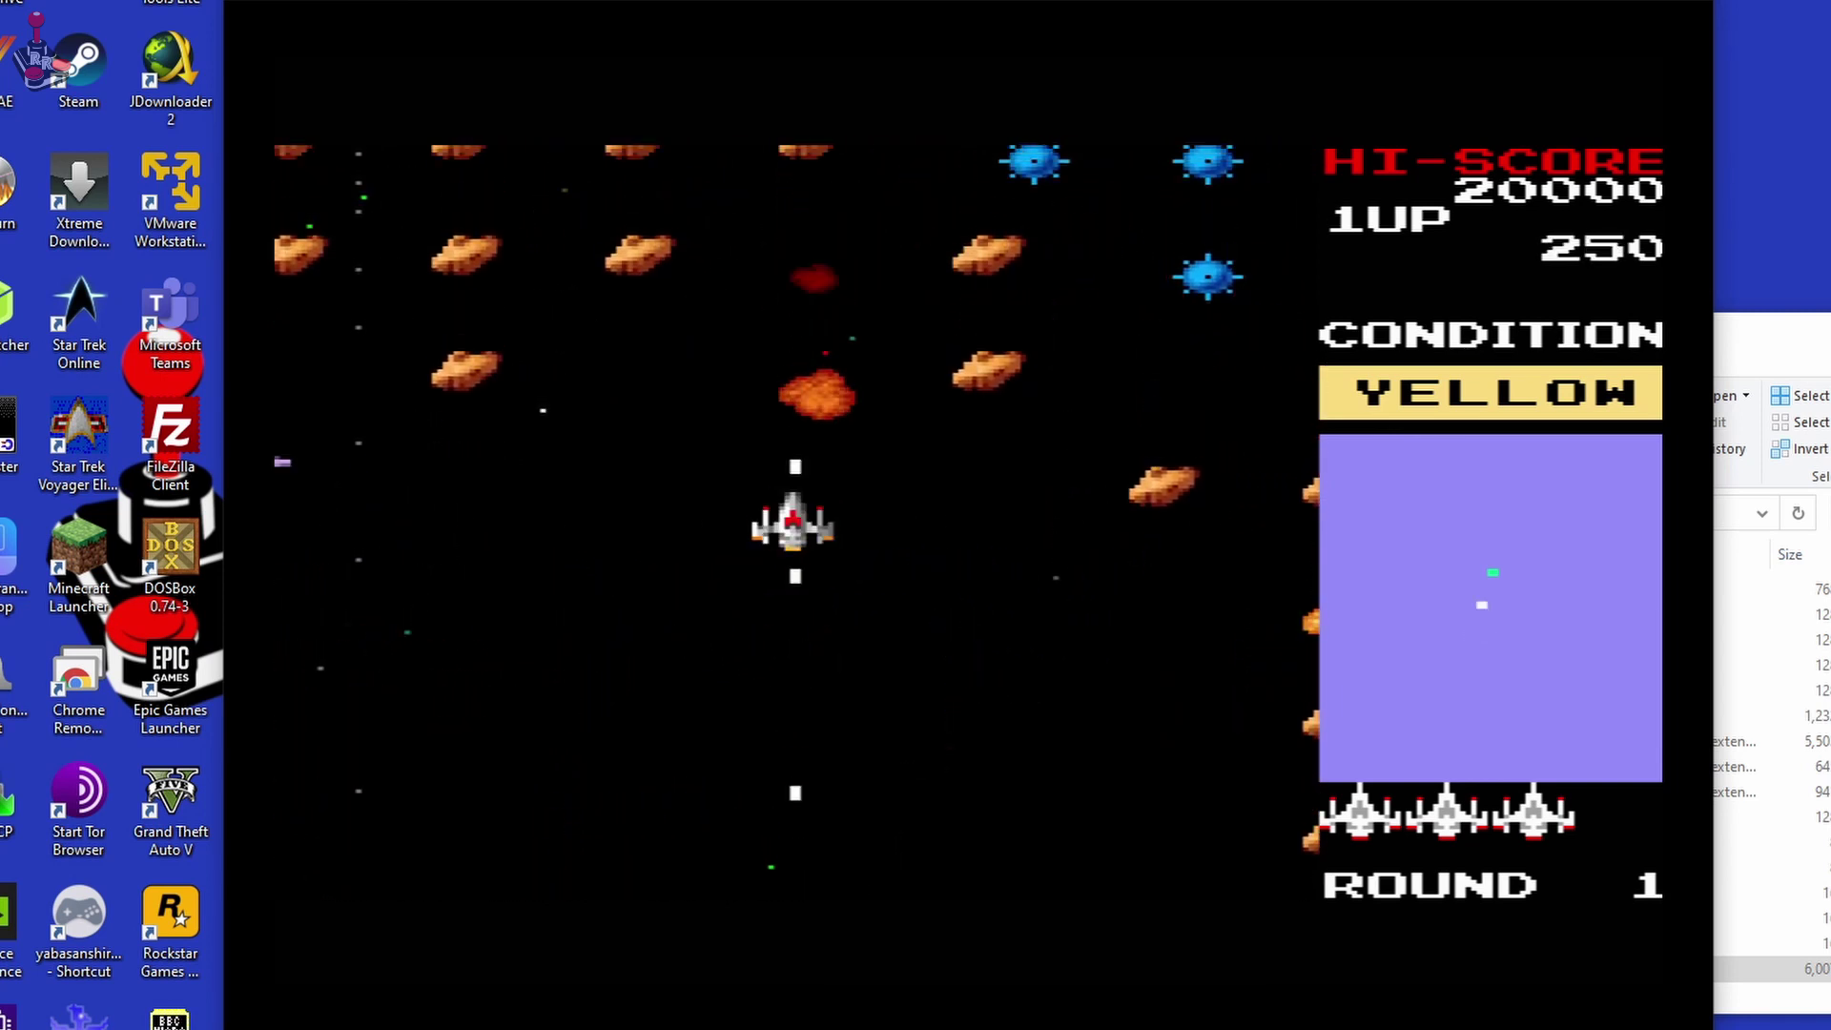
pyautogui.press('ctrl')
pyautogui.press('ctrl')
pyautogui.press('ctrl')
pyautogui.press('ctrl')
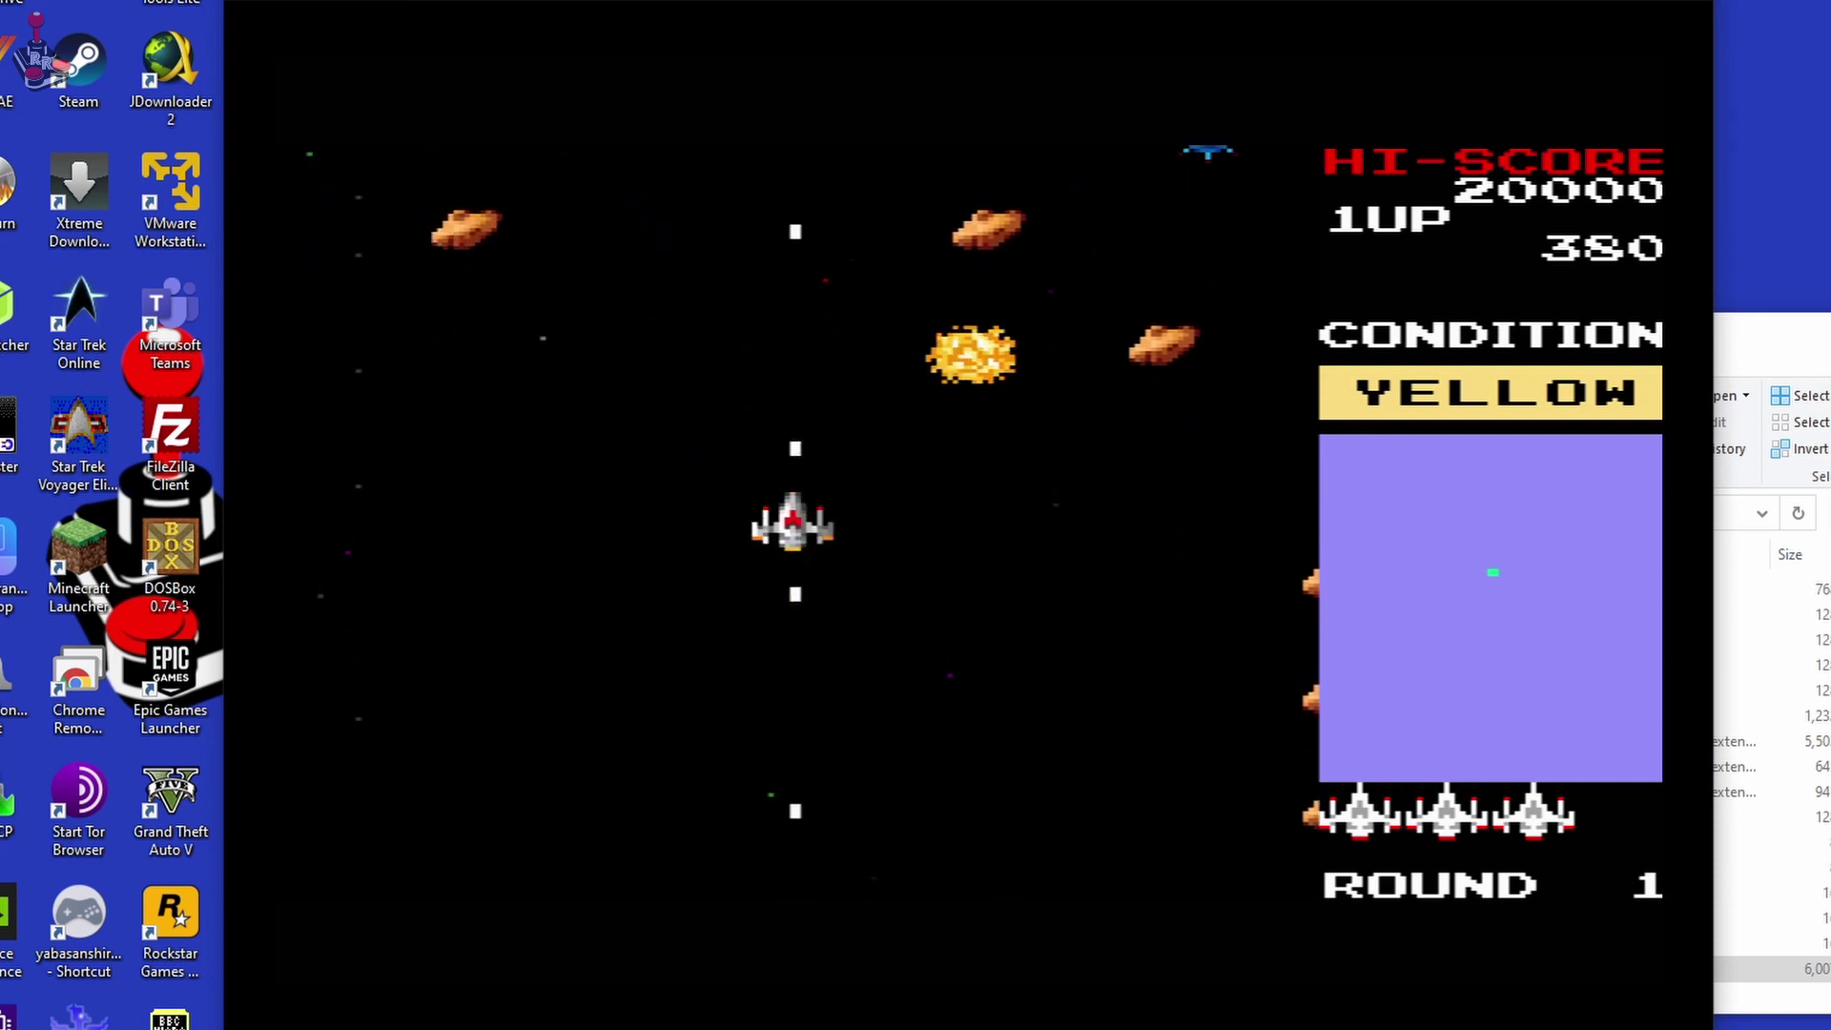
pyautogui.press('ctrl')
pyautogui.press('ctrl')
pyautogui.press('ctrl')
pyautogui.press('ctrl')
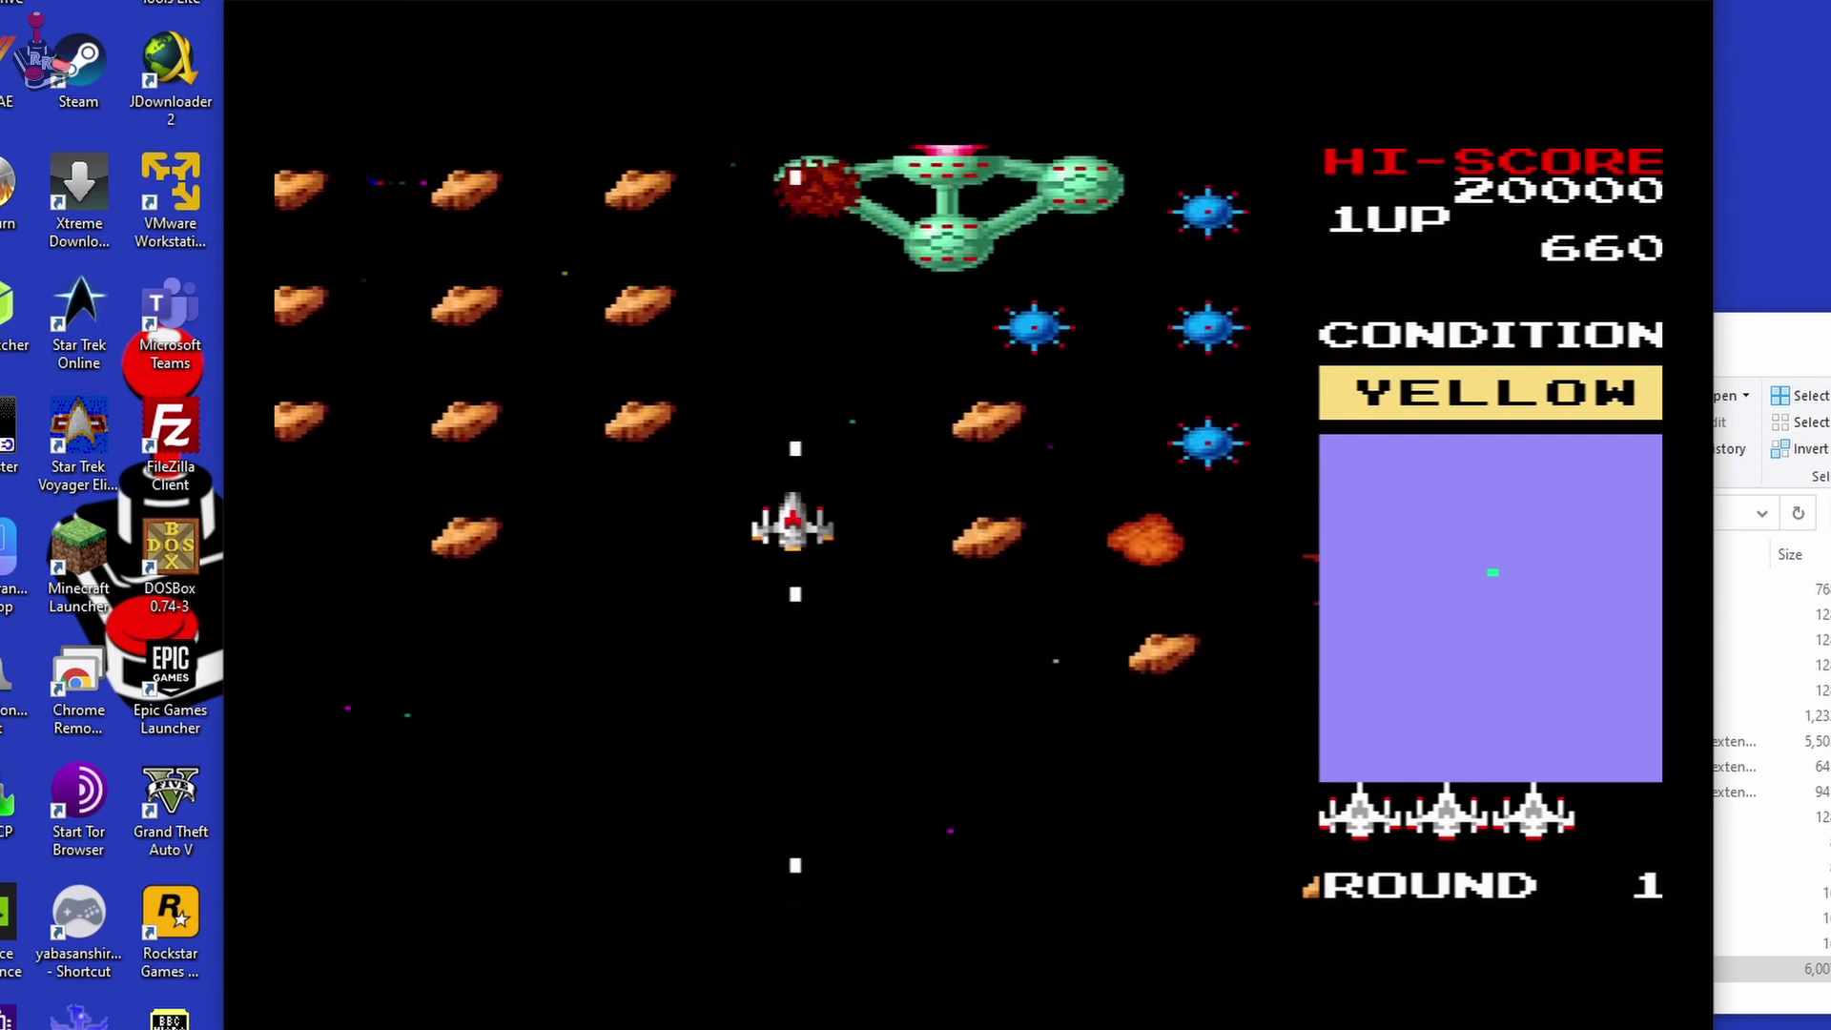
pyautogui.press('Left')
pyautogui.press('ctrl')
pyautogui.press('ctrl')
pyautogui.press('ctrl')
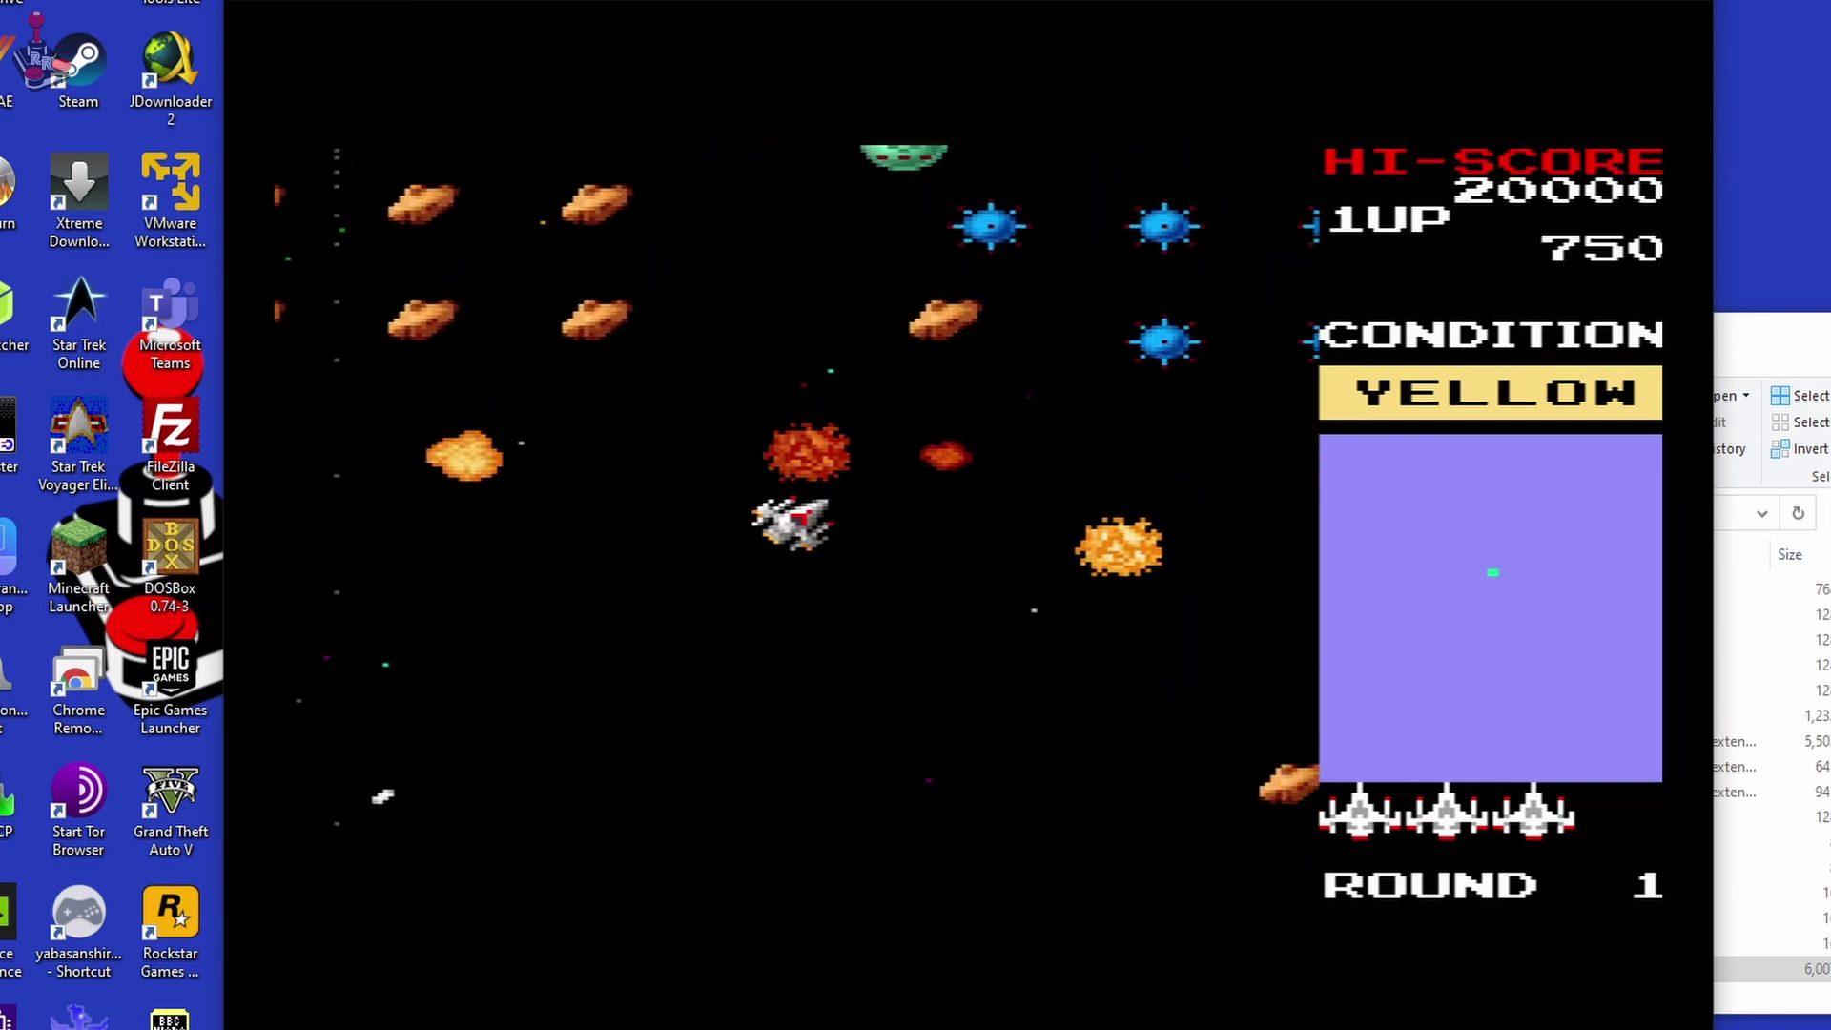
pyautogui.press('Up')
pyautogui.press('ctrl')
pyautogui.press('ctrl')
pyautogui.press('ctrl')
pyautogui.press('ctrl')
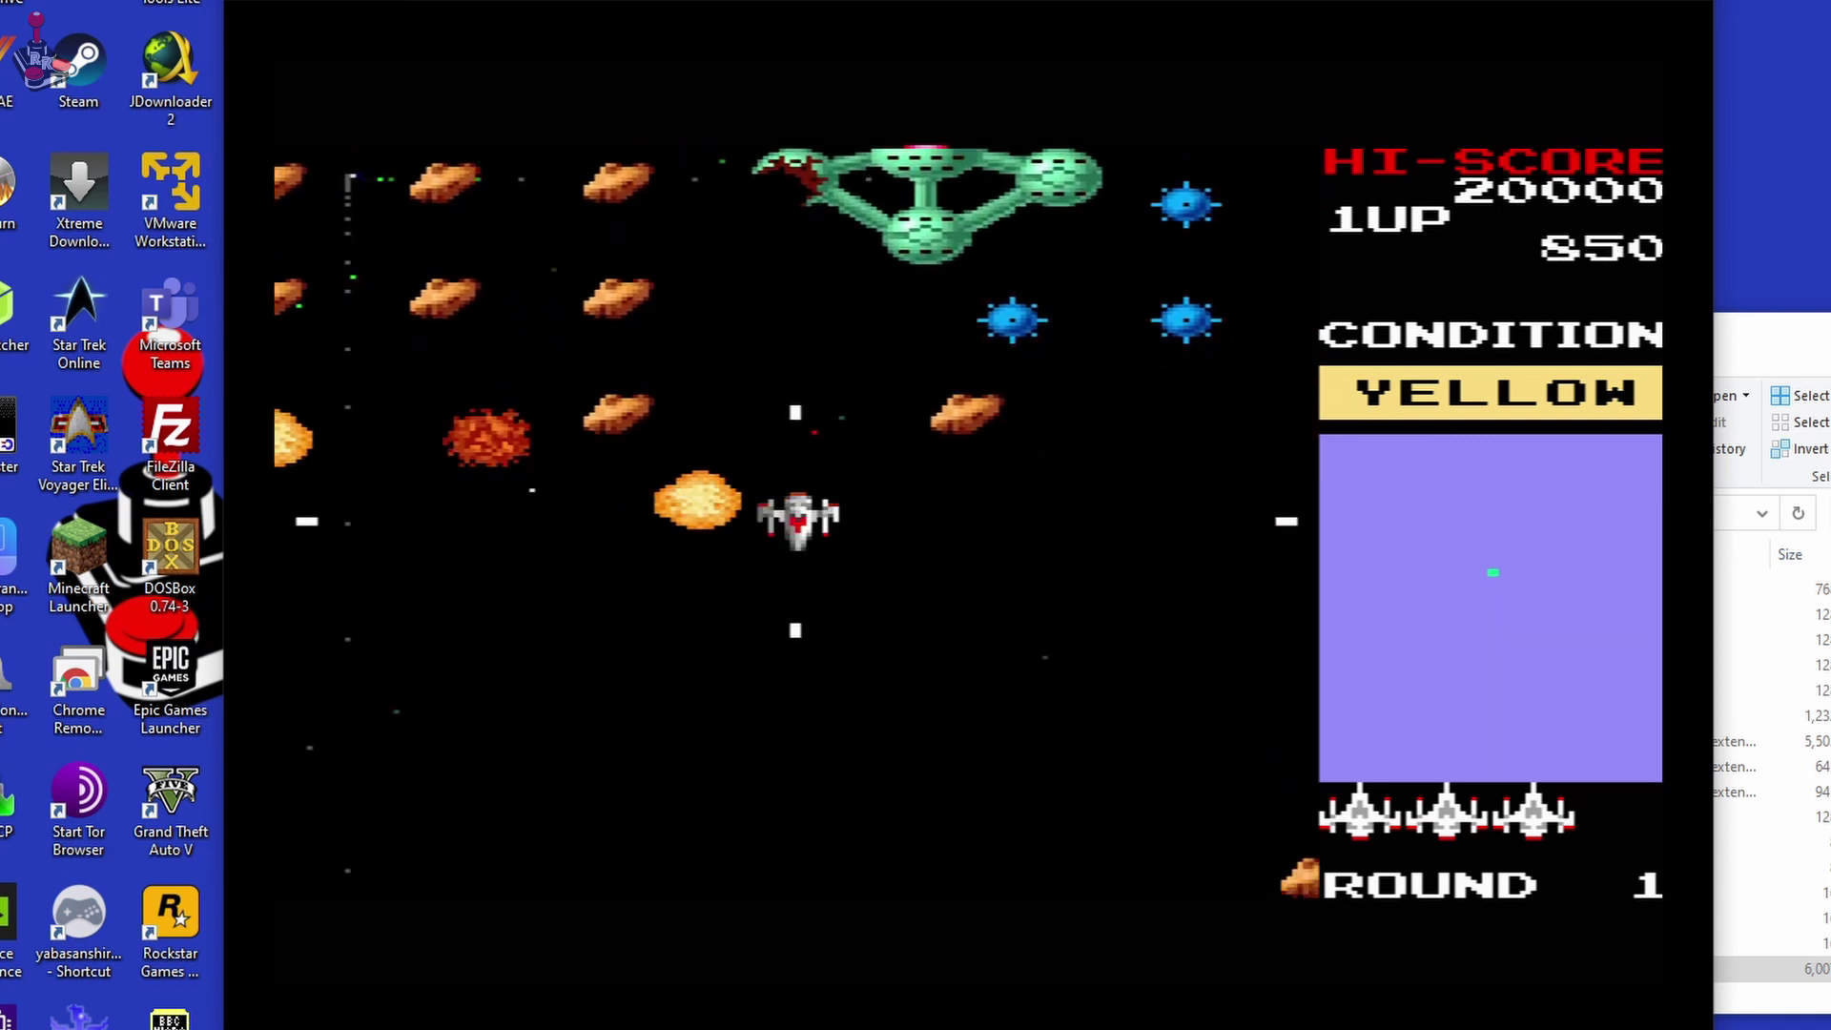
pyautogui.press('Right')
pyautogui.press('ctrl')
pyautogui.press('ctrl')
pyautogui.press('ctrl')
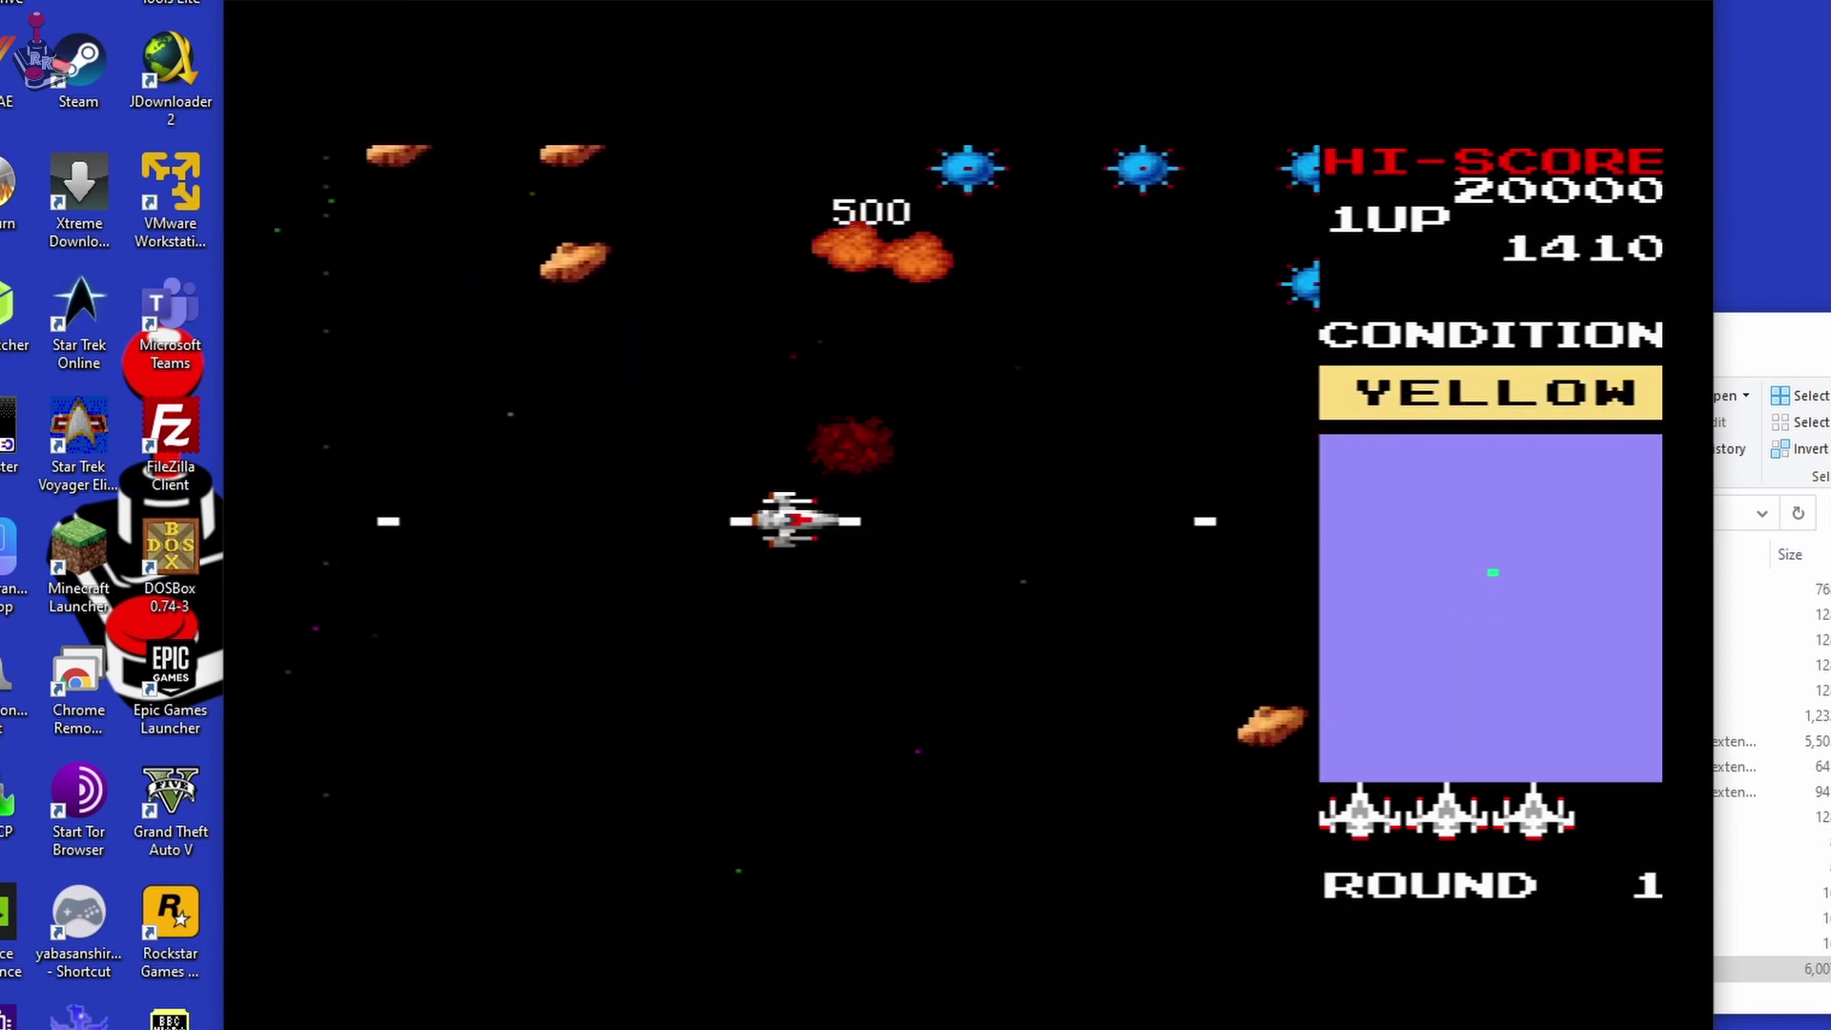
pyautogui.press('ctrl')
pyautogui.press('Up')
pyautogui.press('ctrl')
pyautogui.press('ctrl')
pyautogui.press('ctrl')
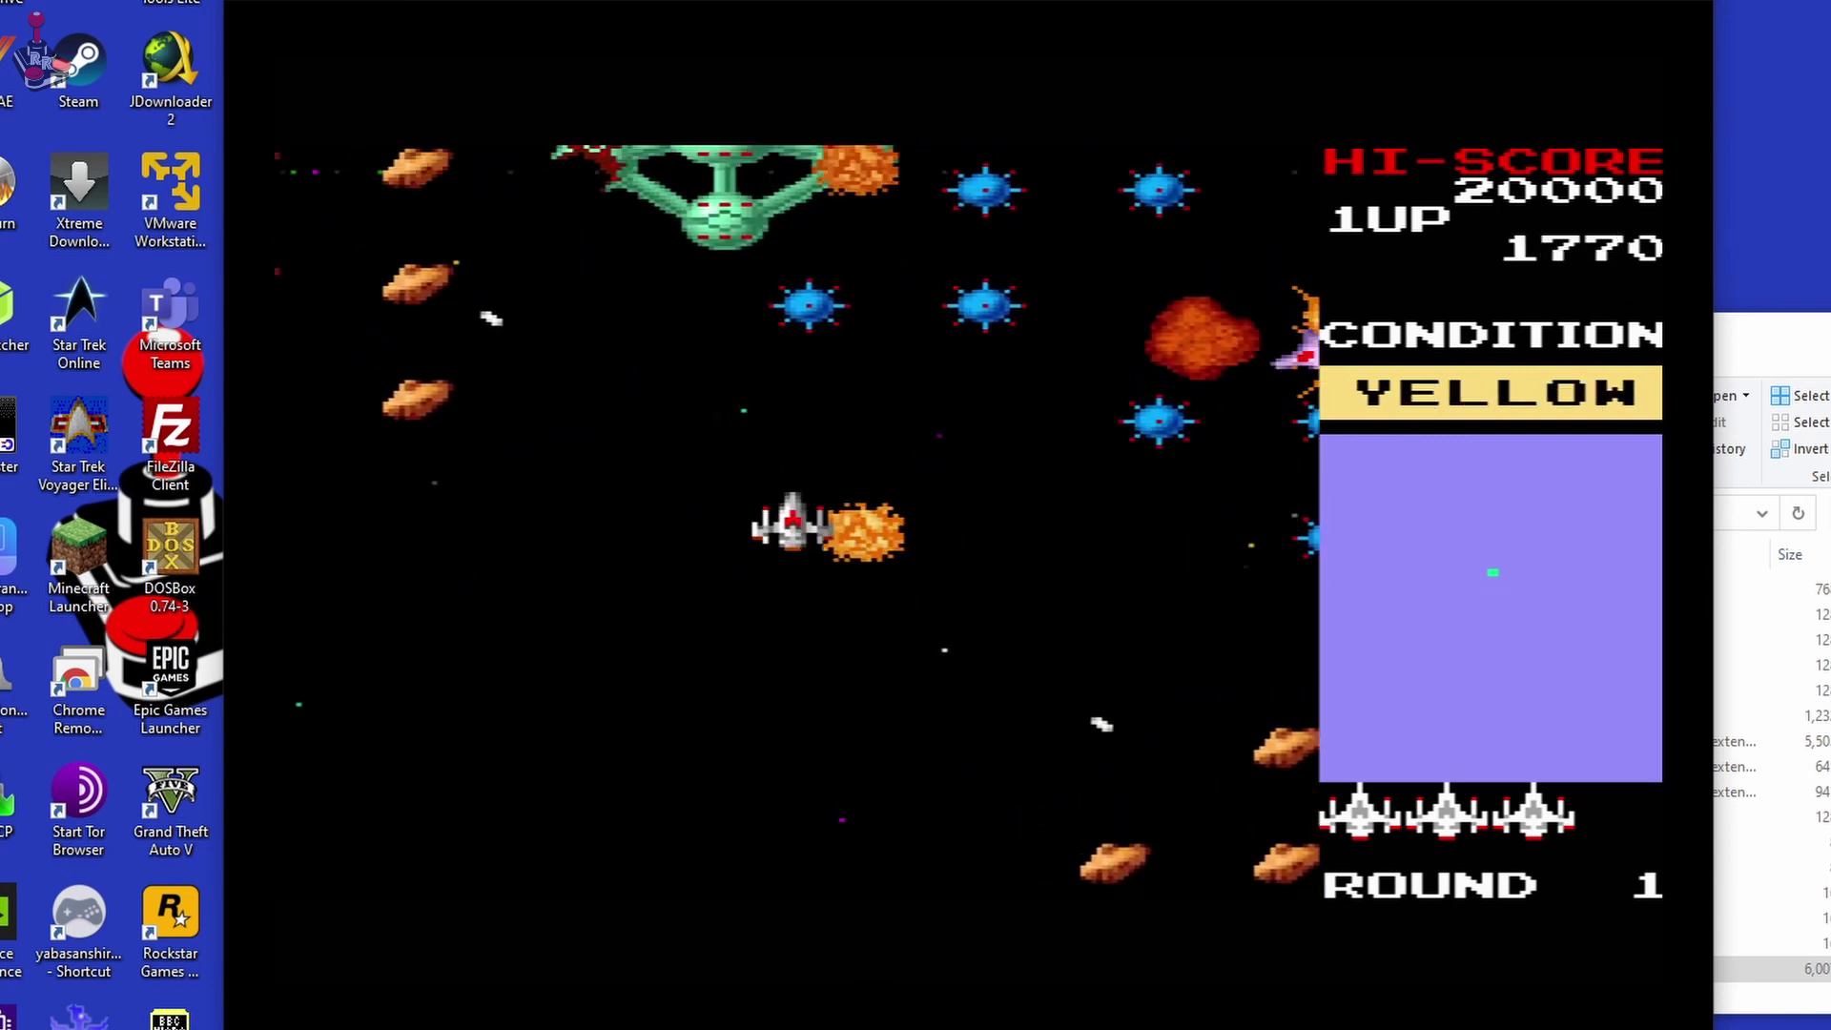
pyautogui.press('ctrl')
pyautogui.press('ctrl')
pyautogui.press('ctrl')
pyautogui.press('Right')
pyautogui.press('ctrl')
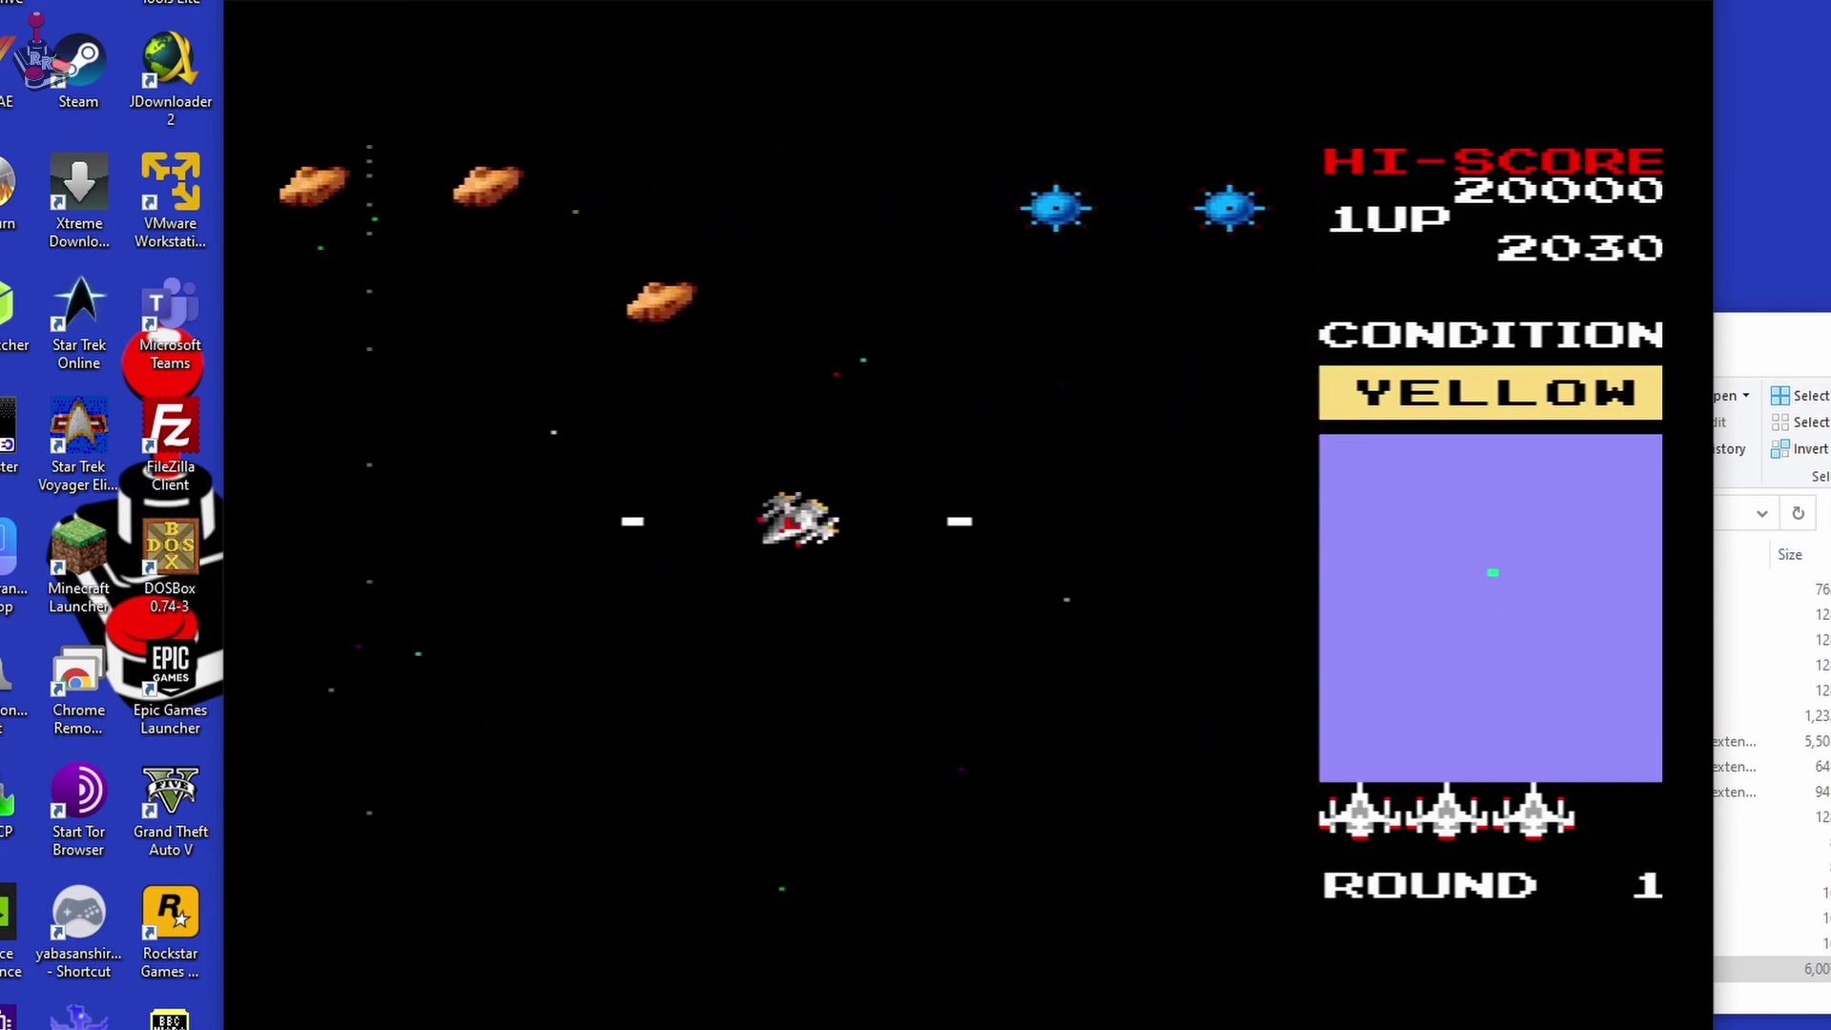